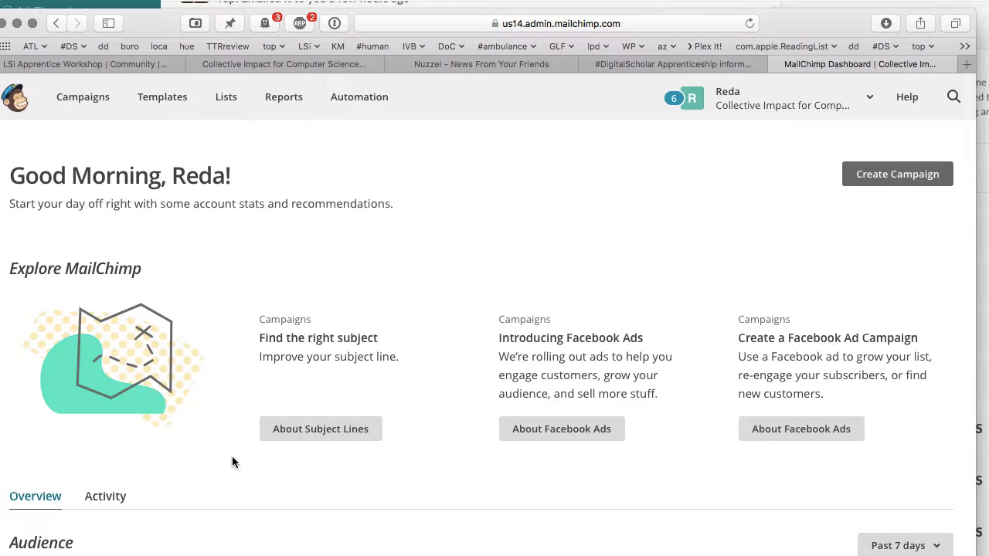
- Open the Lists page to see the #CI4CompSciEd Applicants list with its 175 subscribers
{"action": "left_click", "coordinate": [227, 99]}
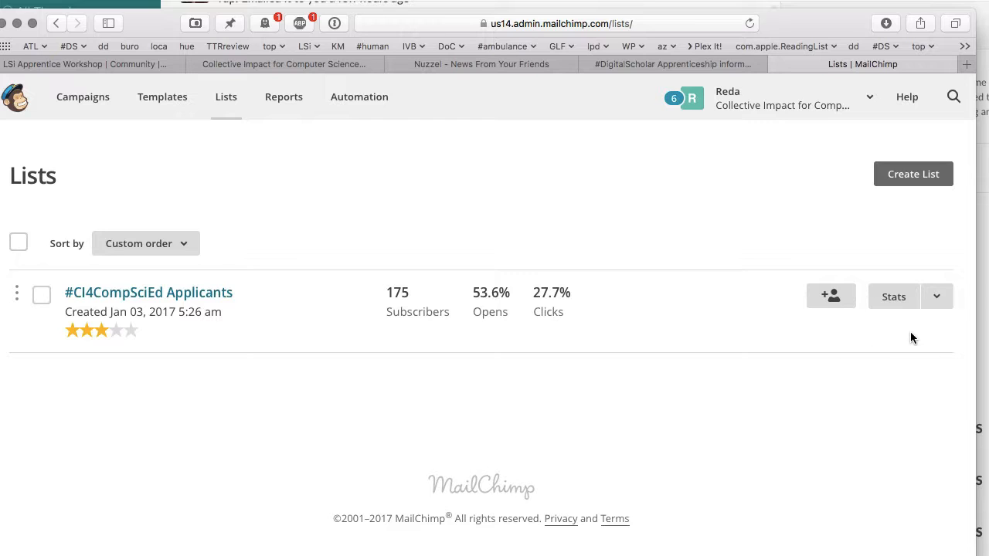
- Leave the applicants list and go to the Campaigns overview
{"action": "left_click", "coordinate": [938, 299]}
{"action": "left_click", "coordinate": [816, 232]}
{"action": "left_click", "coordinate": [77, 97]}
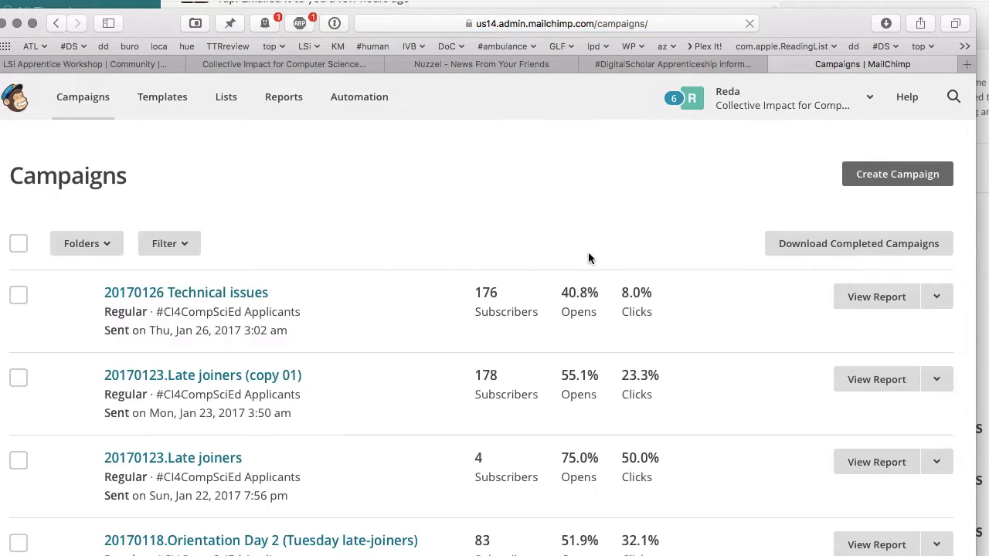
{"action": "scroll", "coordinate": [661, 271], "scroll_direction": "down", "scroll_amount": 2}
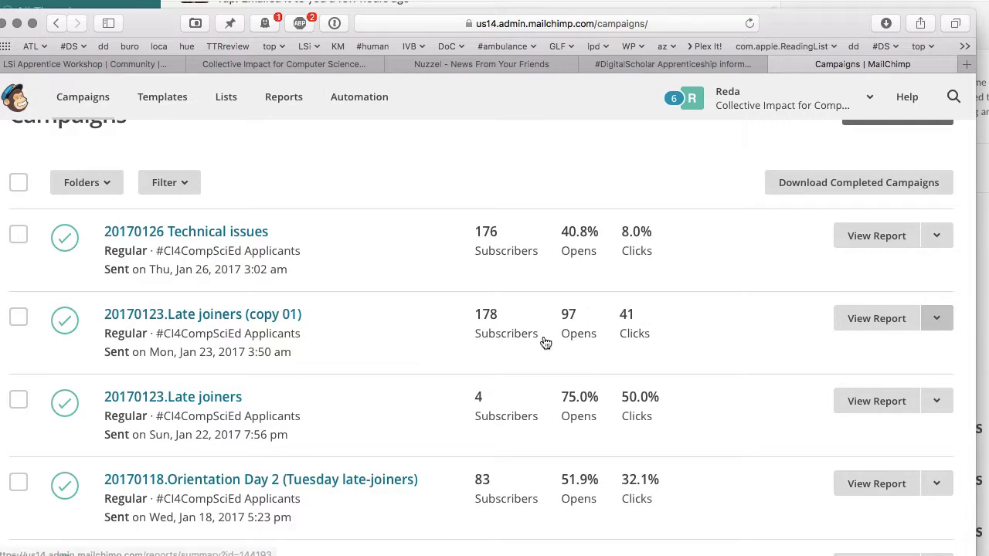
- View the 20170123.Late joiners (copy 01) email in its own tab, then close it
{"action": "left_click", "coordinate": [936, 319]}
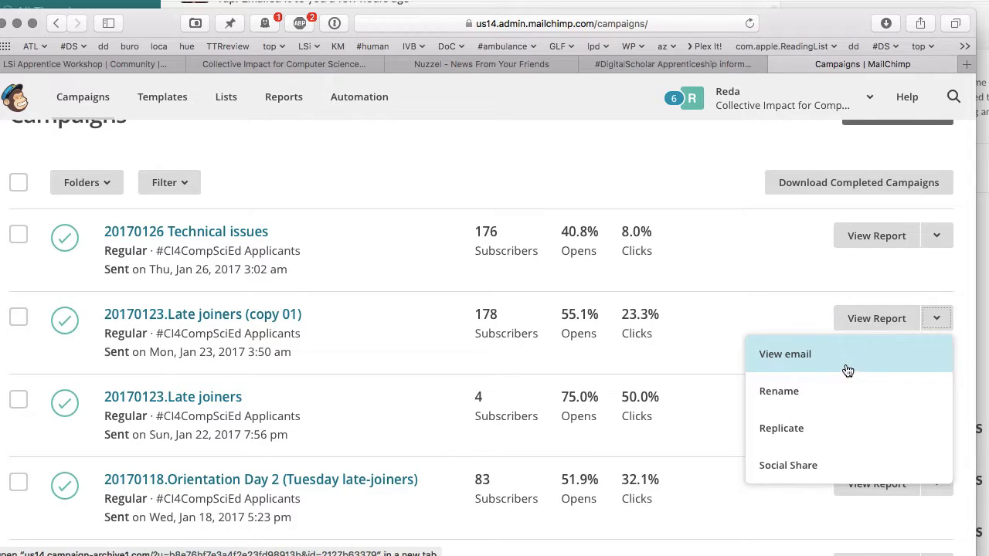
{"action": "left_click", "coordinate": [828, 363]}
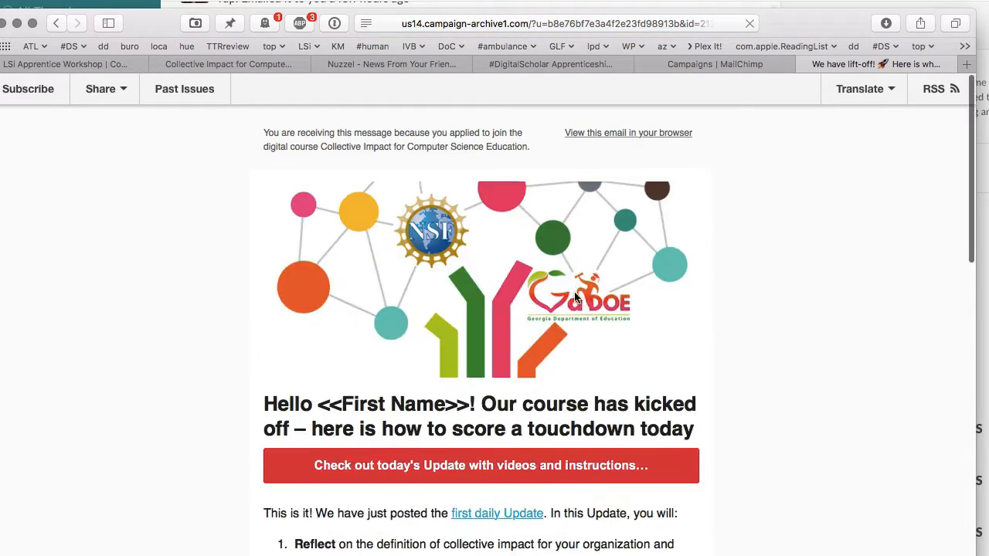
{"action": "scroll", "coordinate": [575, 297], "scroll_direction": "down", "scroll_amount": 2}
{"action": "scroll", "coordinate": [574, 298], "scroll_direction": "down", "scroll_amount": 15}
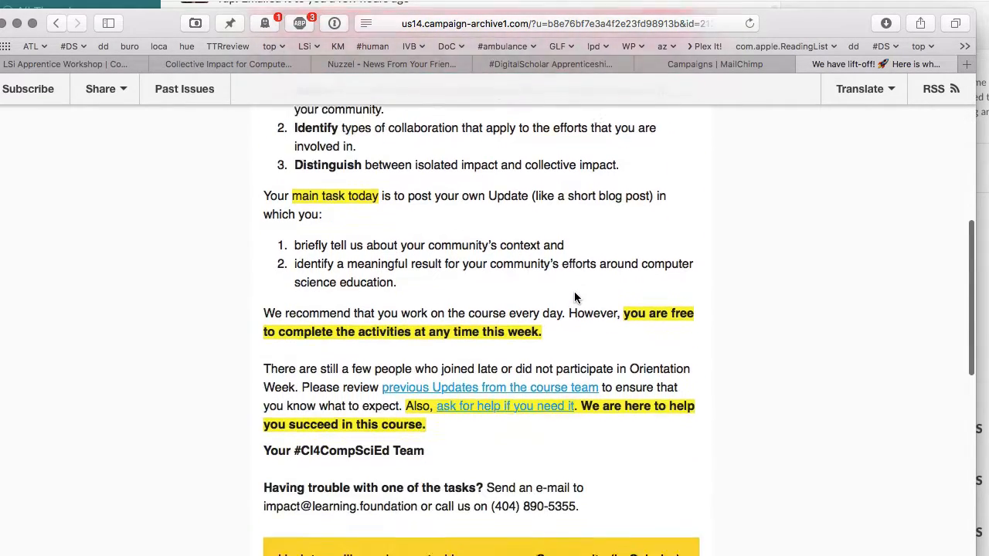
{"action": "scroll", "coordinate": [574, 297], "scroll_direction": "up", "scroll_amount": 20}
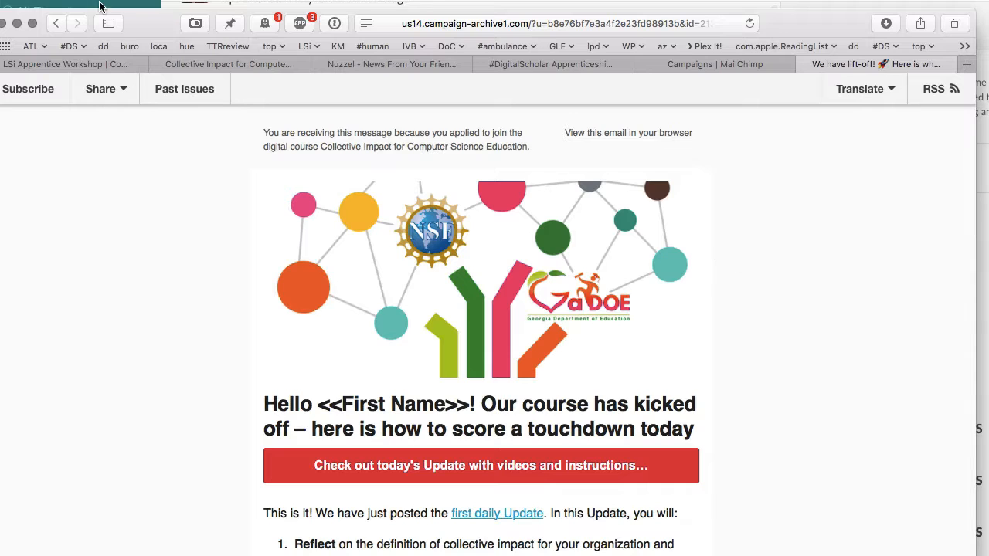
{"action": "key", "text": "super+w"}
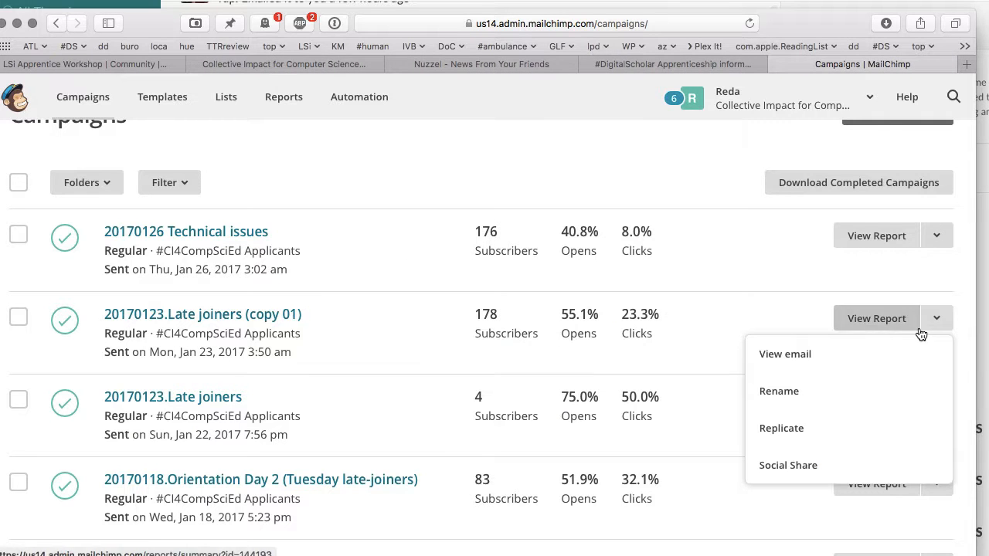
- Replicate the Late joiners (copy 01) campaign and name it '20170220 Final post-course message'
{"action": "left_click", "coordinate": [819, 429]}
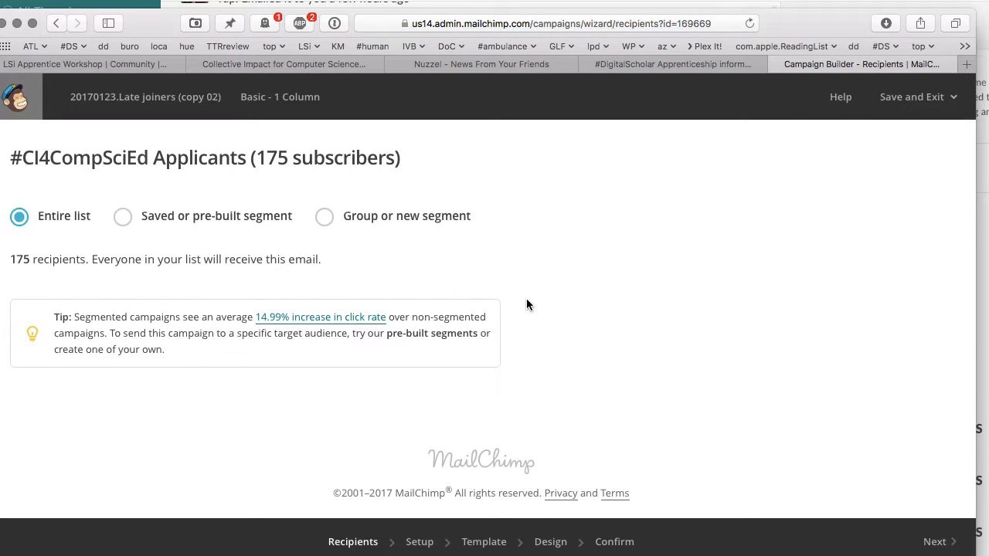
{"action": "left_click", "coordinate": [934, 543]}
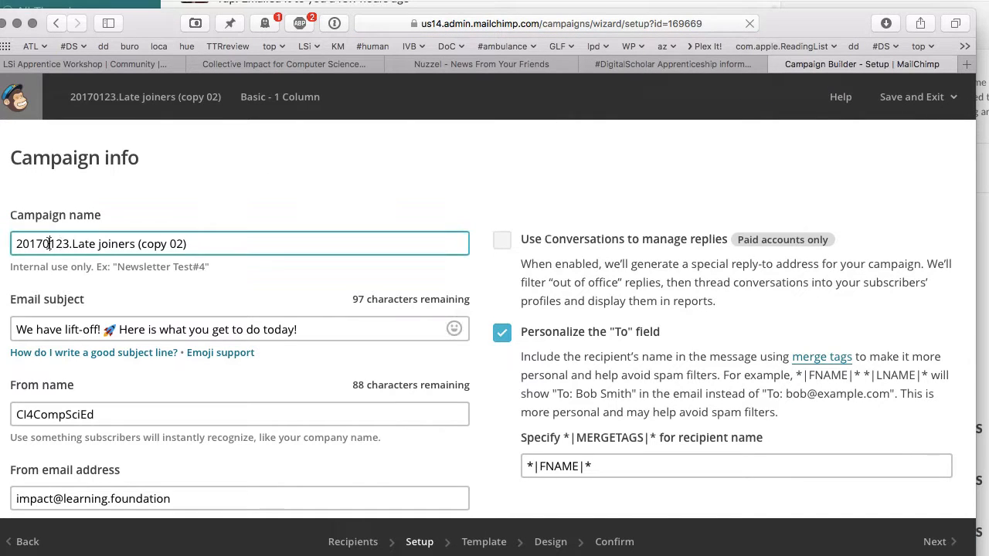
{"action": "triple_click", "coordinate": [50, 243]}
{"action": "type", "text": "20170220"}
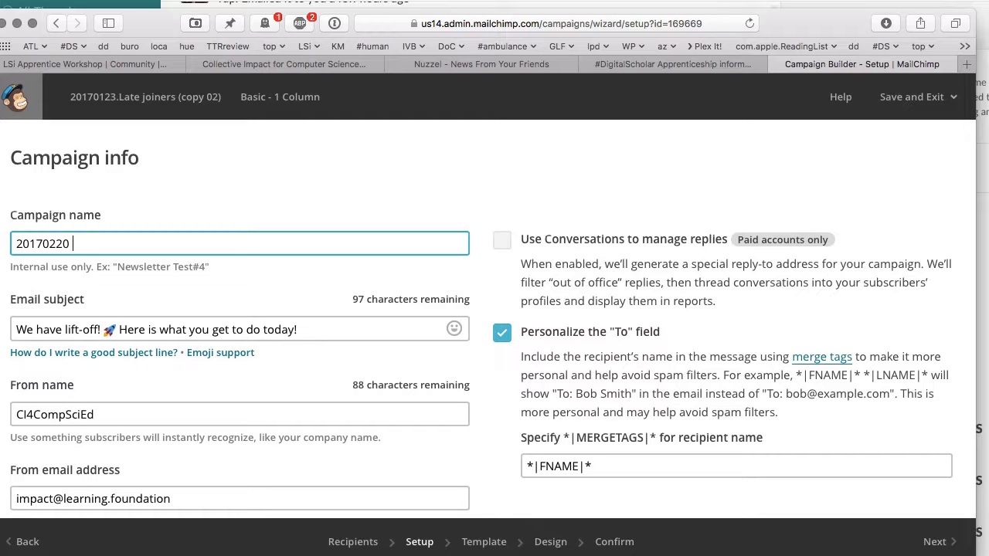
{"action": "type", "text": "Final post-course message"}
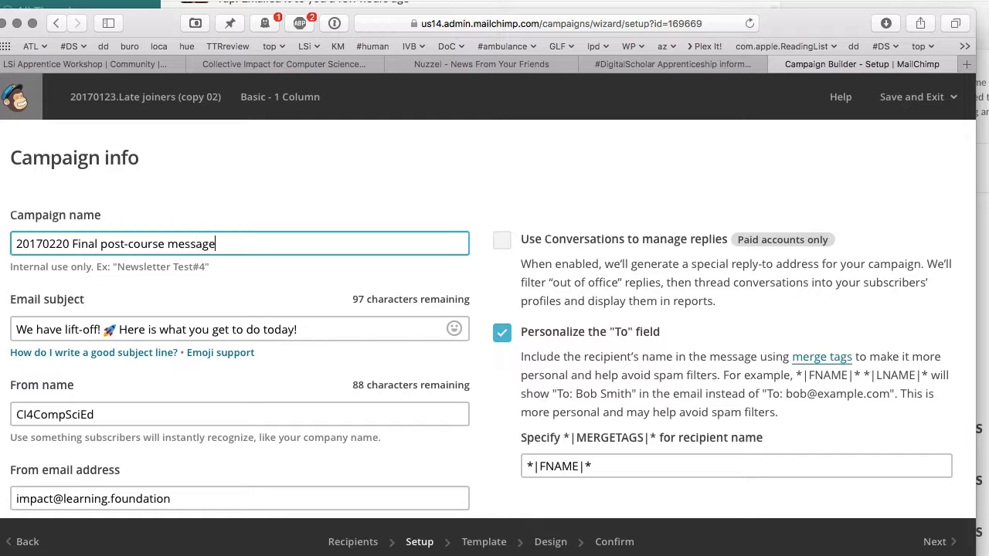
- Set the email subject to 'Your invitation to Commencement on 9th March 2017'
{"action": "left_click", "coordinate": [41, 332]}
{"action": "key", "text": "super+a"}
{"action": "type", "text": "Y"}
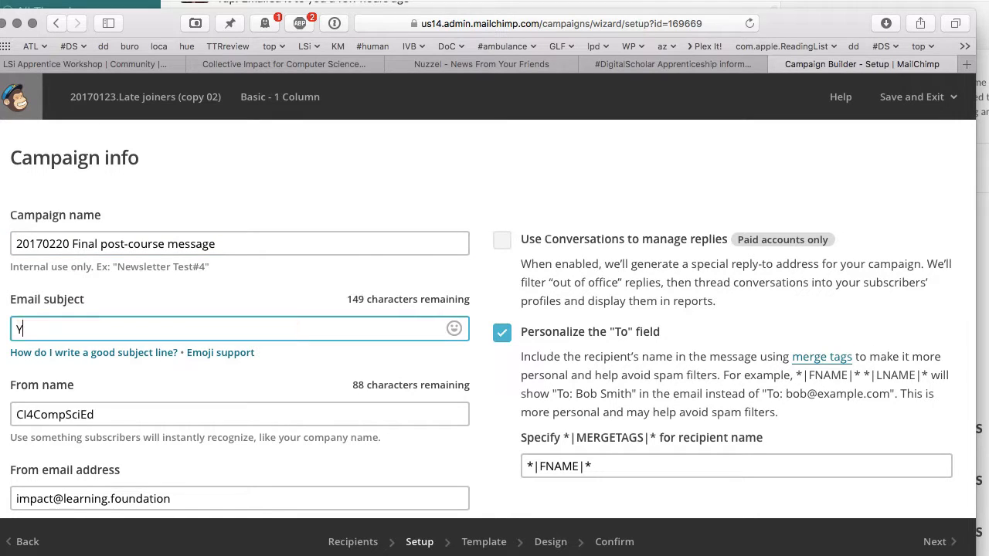
{"action": "type", "text": "our invitation to C"}
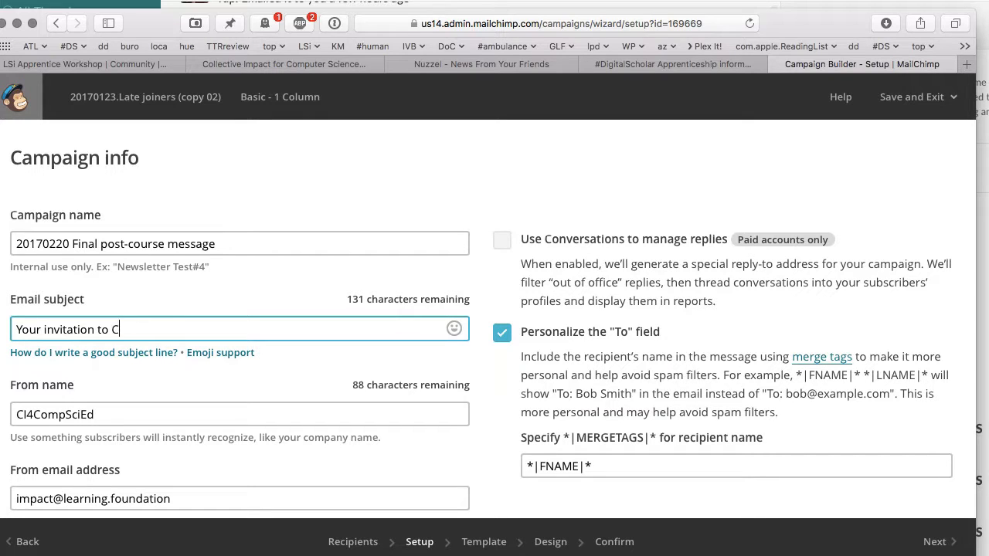
{"action": "type", "text": "ommencement on 9th march"}
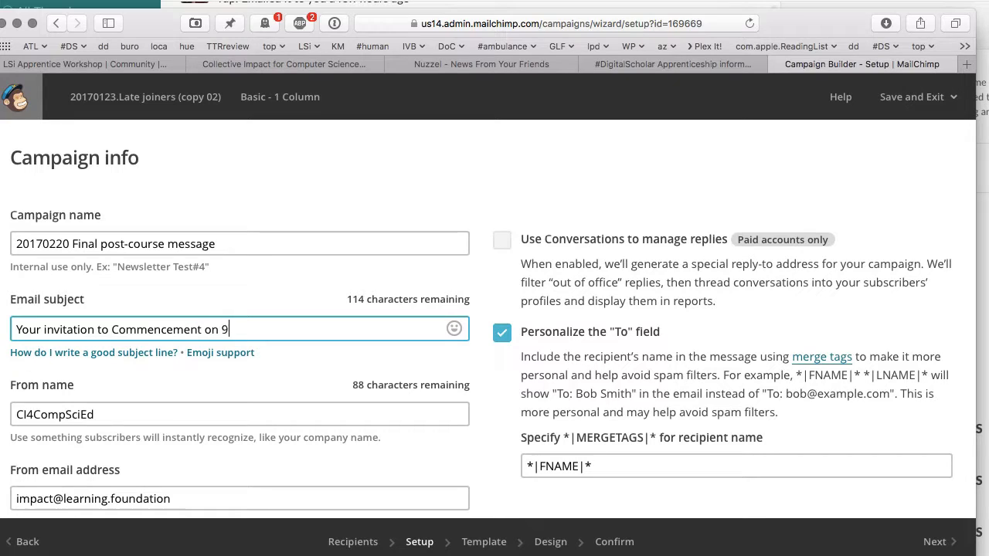
{"action": "key", "text": "BackSpace"}
{"action": "key", "text": "BackSpace"}
{"action": "key", "text": "BackSpace"}
{"action": "key", "text": "BackSpace"}
{"action": "key", "text": "BackSpace"}
{"action": "type", "text": "March 2017"}
{"action": "left_click", "coordinate": [110, 417]}
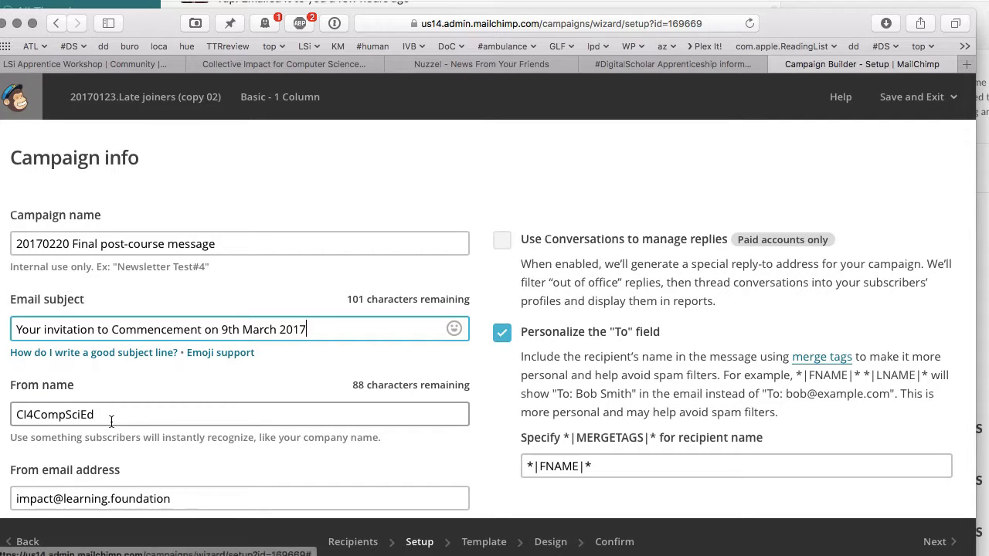
{"action": "double_click", "coordinate": [111, 417]}
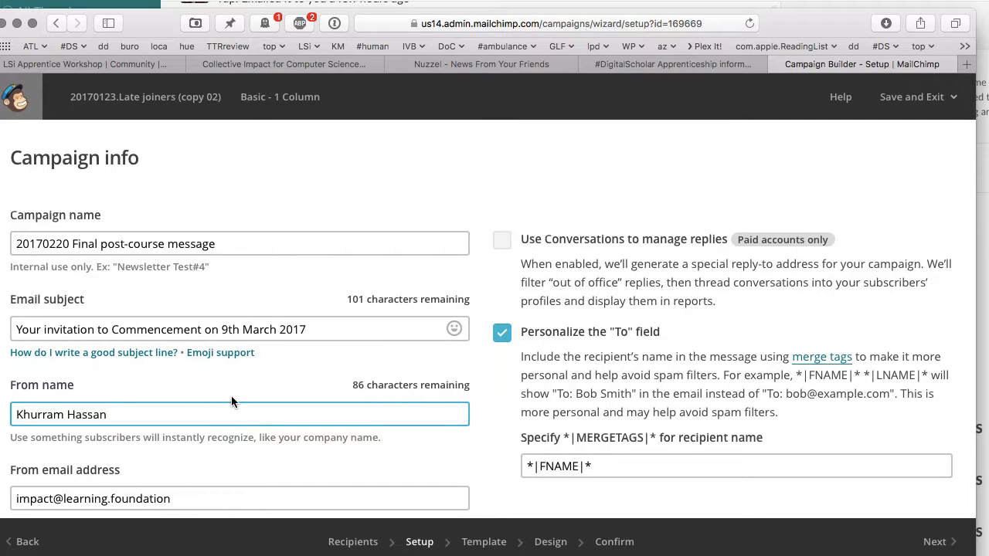
- Enter the sender's full name as the From name and copy the email subject
{"action": "scroll", "coordinate": [231, 397], "scroll_direction": "down", "scroll_amount": 15}
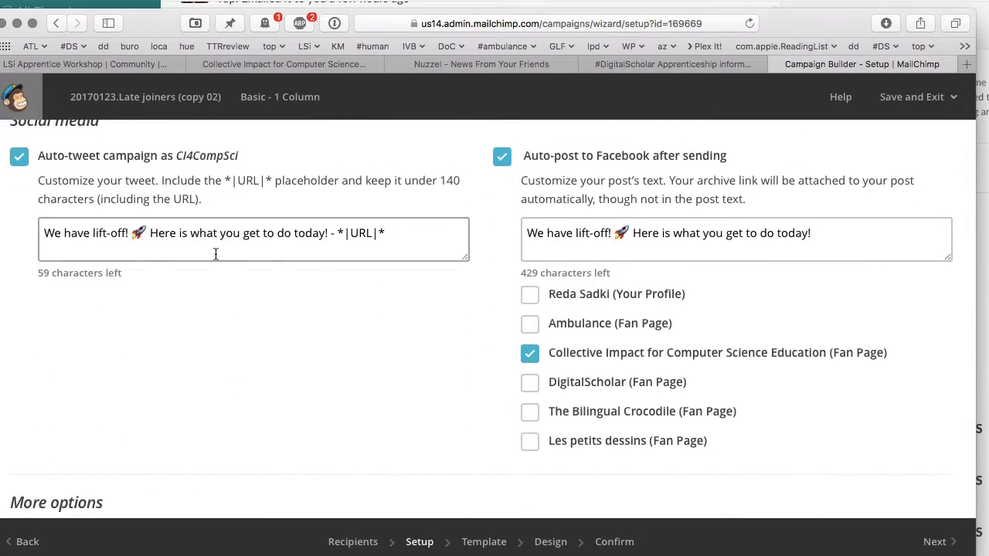
{"action": "scroll", "coordinate": [224, 251], "scroll_direction": "up", "scroll_amount": 15}
{"action": "left_click", "coordinate": [249, 270]}
{"action": "triple_click", "coordinate": [249, 270]}
{"action": "key", "text": "super+c"}
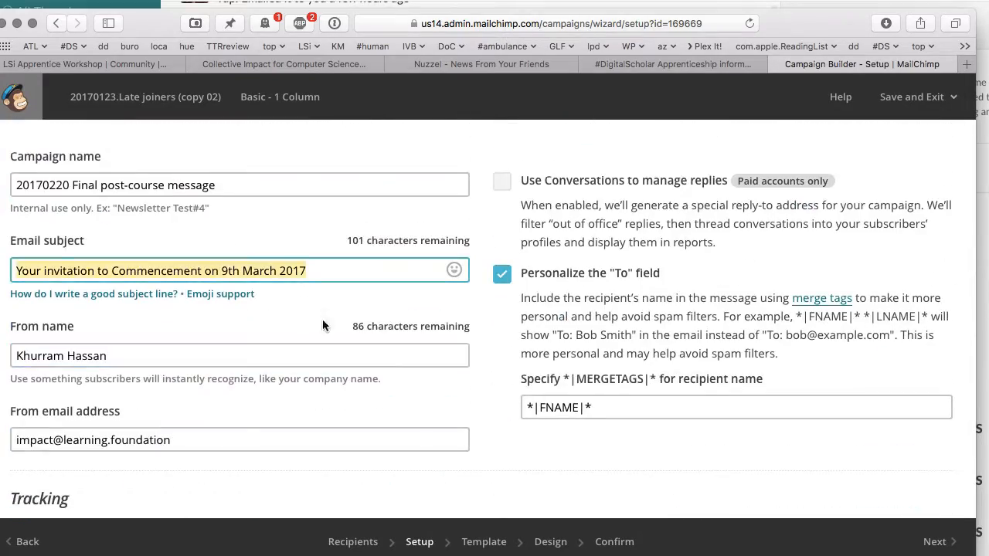
{"action": "scroll", "coordinate": [322, 319], "scroll_direction": "down", "scroll_amount": 12}
{"action": "scroll", "coordinate": [311, 406], "scroll_direction": "down", "scroll_amount": 4}
- Paste the Commencement invitation subject into the Auto-tweet and Facebook post, then continue
{"action": "left_click", "coordinate": [467, 309]}
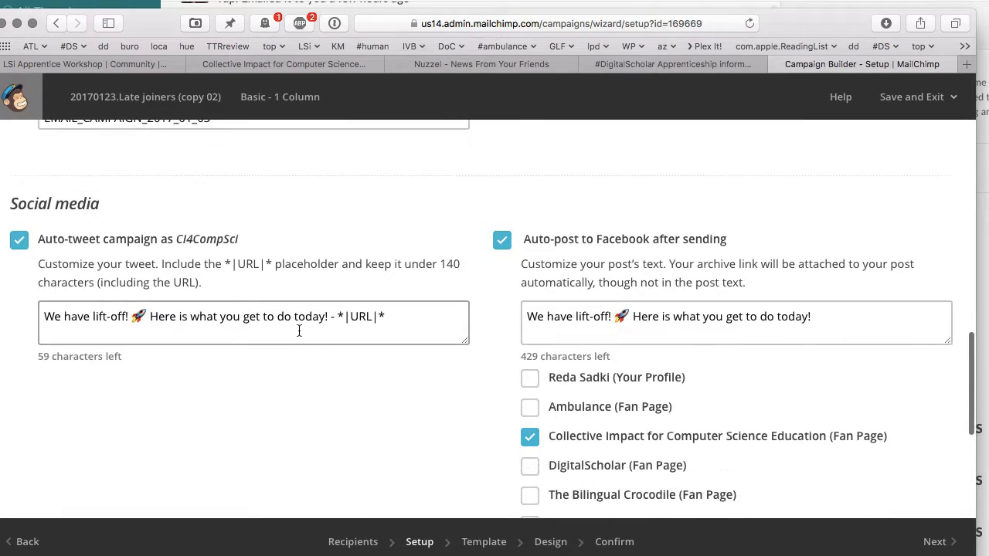
{"action": "key", "text": "super+a"}
{"action": "key", "text": "super+v"}
{"action": "left_click", "coordinate": [665, 320]}
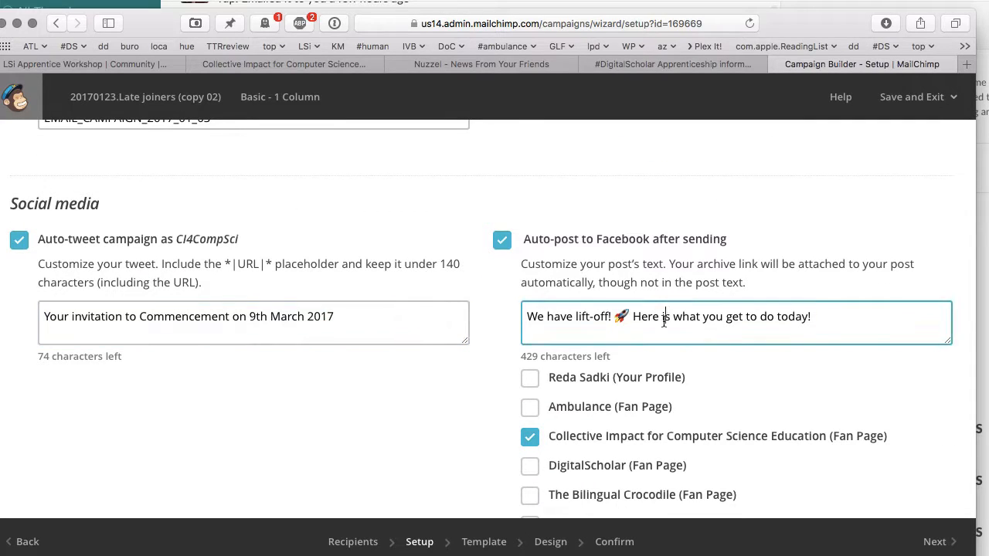
{"action": "key", "text": "super+a"}
{"action": "key", "text": "super+v"}
{"action": "scroll", "coordinate": [754, 412], "scroll_direction": "down", "scroll_amount": 5}
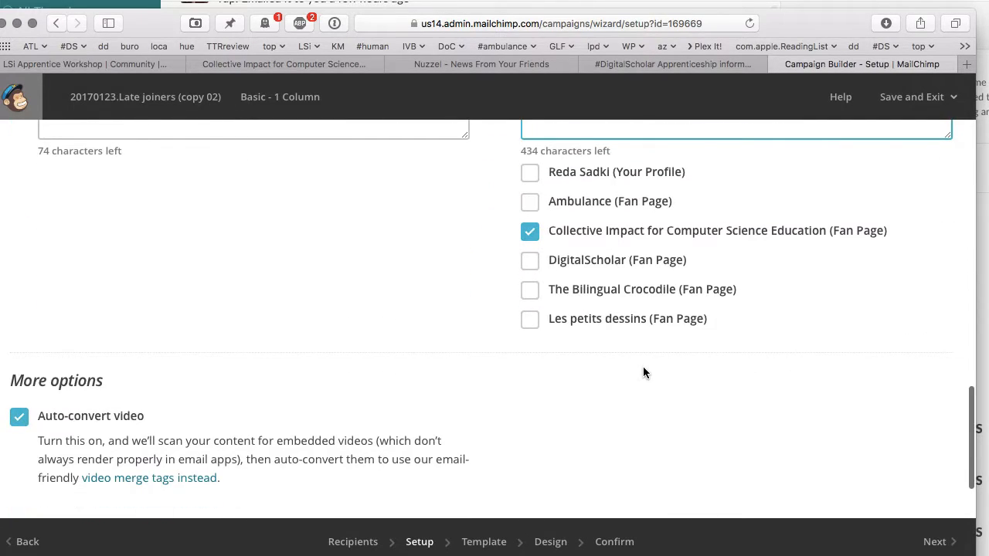
{"action": "scroll", "coordinate": [643, 366], "scroll_direction": "down", "scroll_amount": 3}
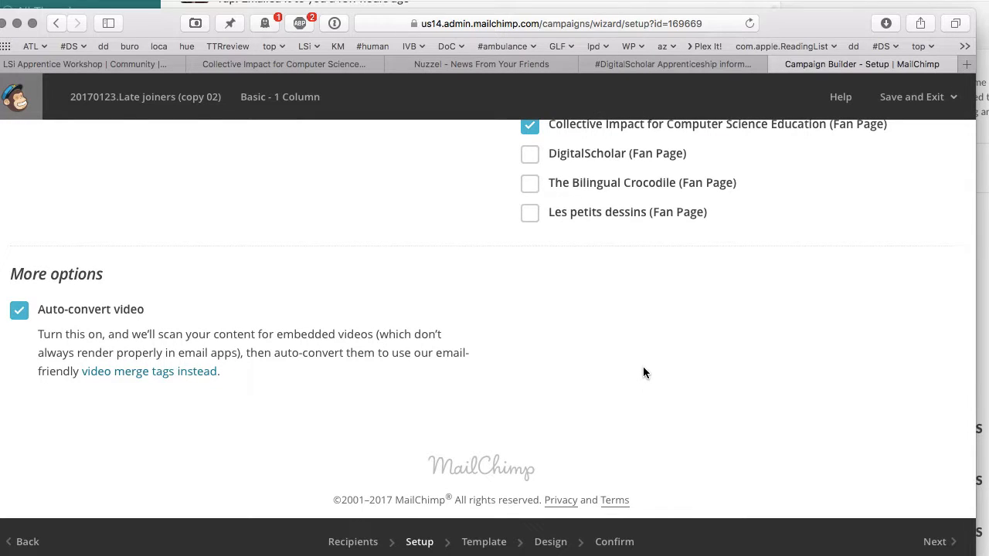
{"action": "left_click", "coordinate": [933, 543]}
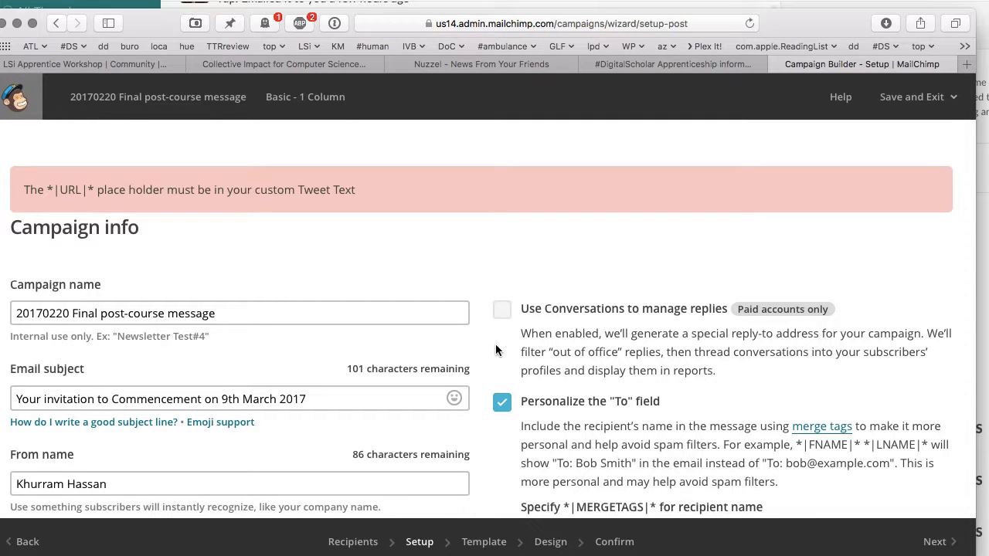
- Remove the extra space before *|URL|* in the tweet and proceed to the Design step
{"action": "scroll", "coordinate": [495, 343], "scroll_direction": "down", "scroll_amount": 15}
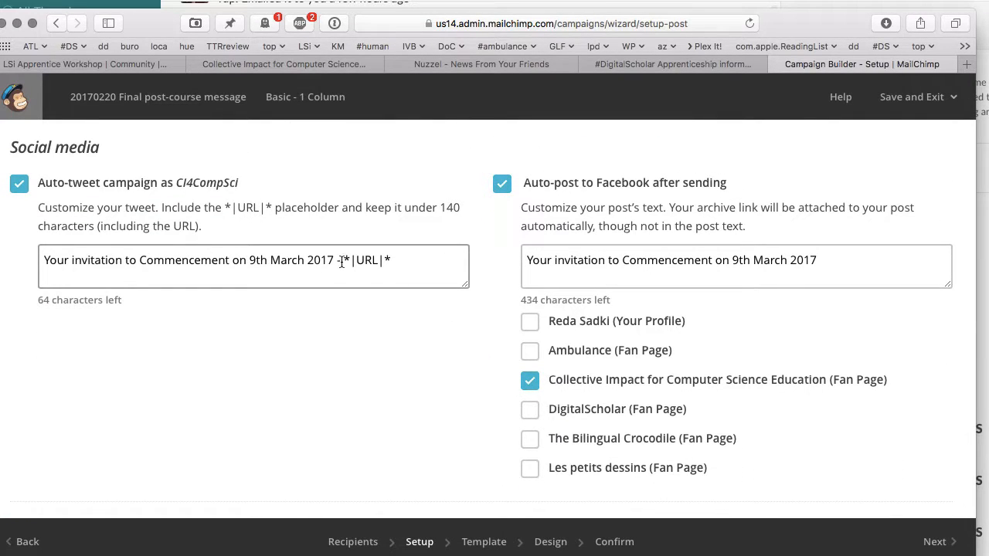
{"action": "left_click", "coordinate": [341, 261]}
{"action": "key", "text": "BackSpace"}
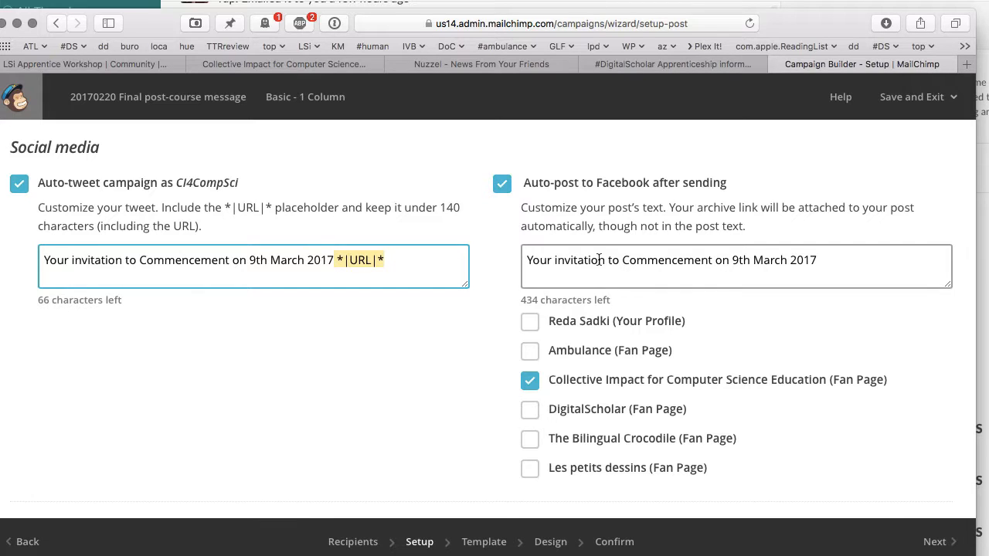
{"action": "left_click", "coordinate": [847, 266]}
{"action": "scroll", "coordinate": [859, 338], "scroll_direction": "down", "scroll_amount": 5}
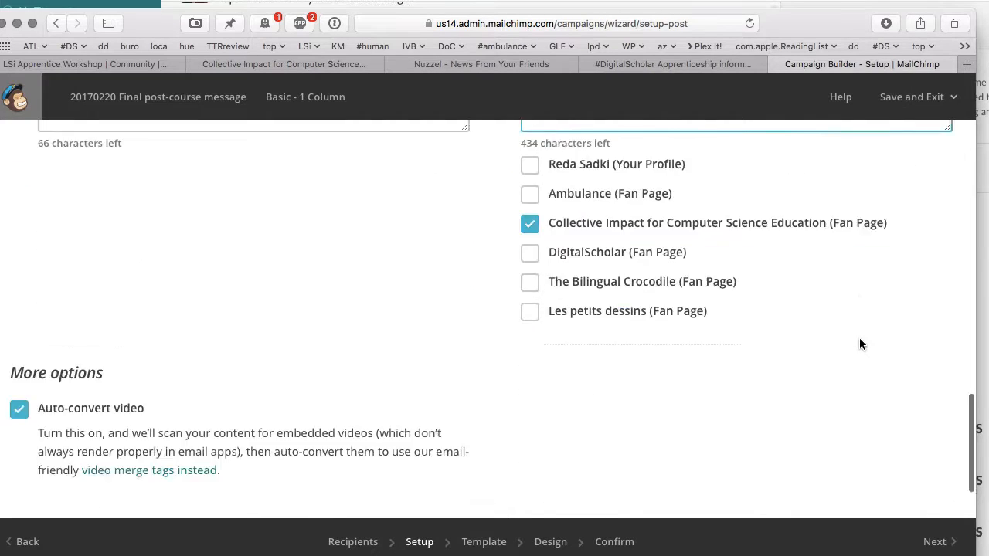
{"action": "left_click", "coordinate": [936, 543]}
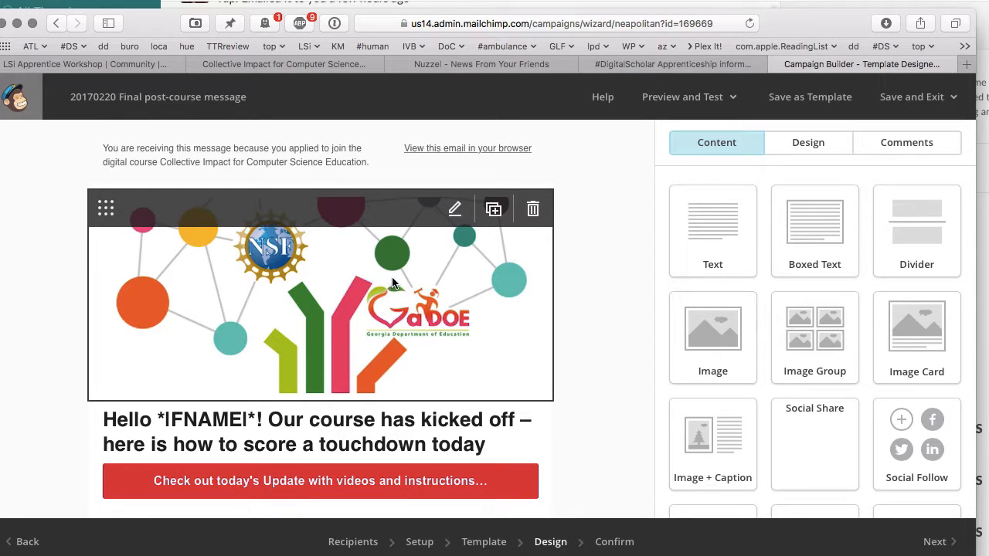
- Rewrite the heading to 'Your are invited to attend our Commencement Event on 9th March 2017' and save
{"action": "scroll", "coordinate": [405, 273], "scroll_direction": "down", "scroll_amount": 4}
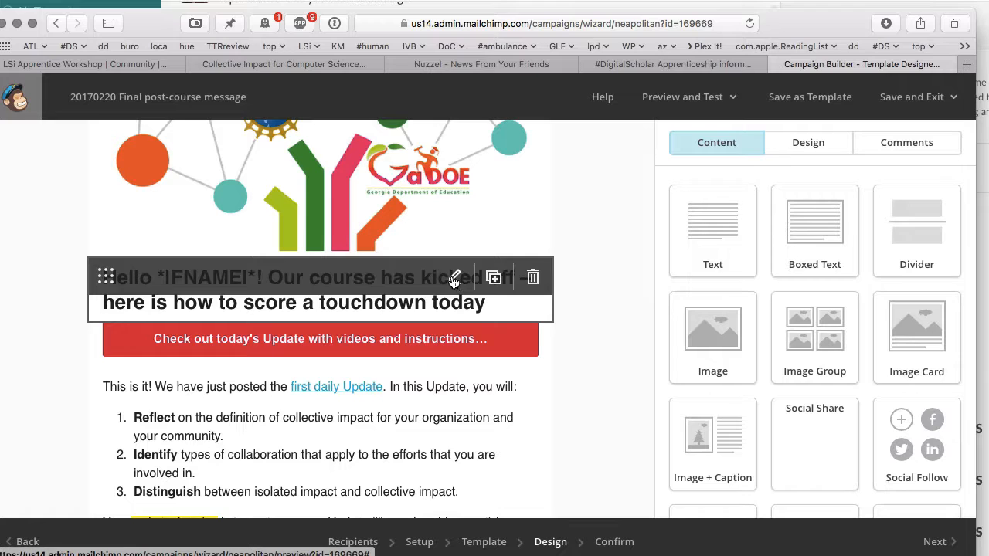
{"action": "left_click", "coordinate": [454, 277]}
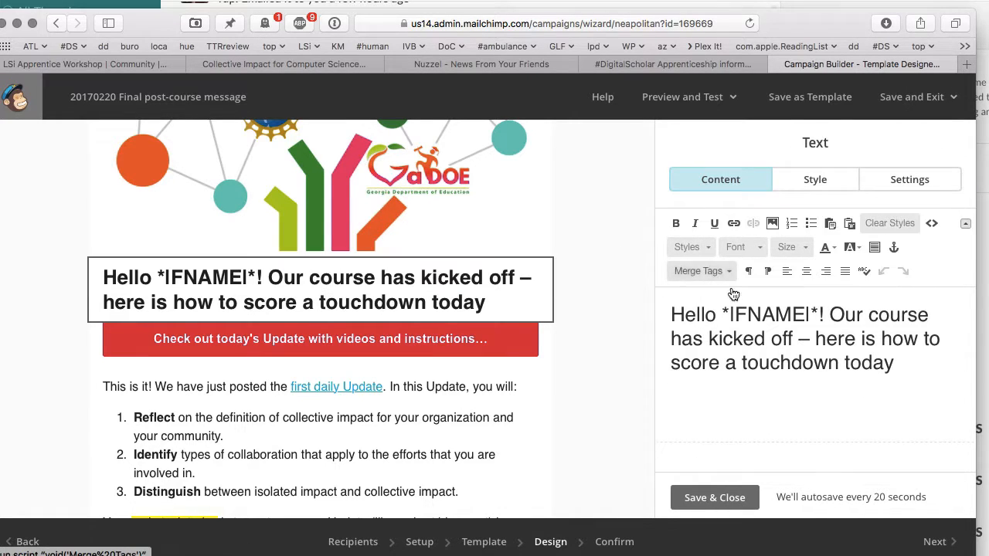
{"action": "left_click_drag", "start_coordinate": [831, 314], "coordinate": [919, 364]}
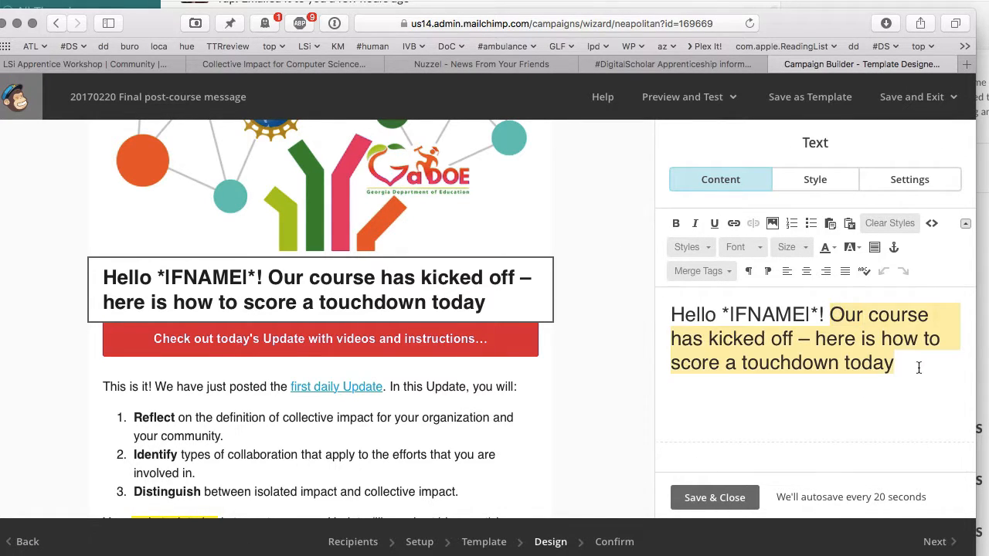
{"action": "type", "text": "Your are invited"}
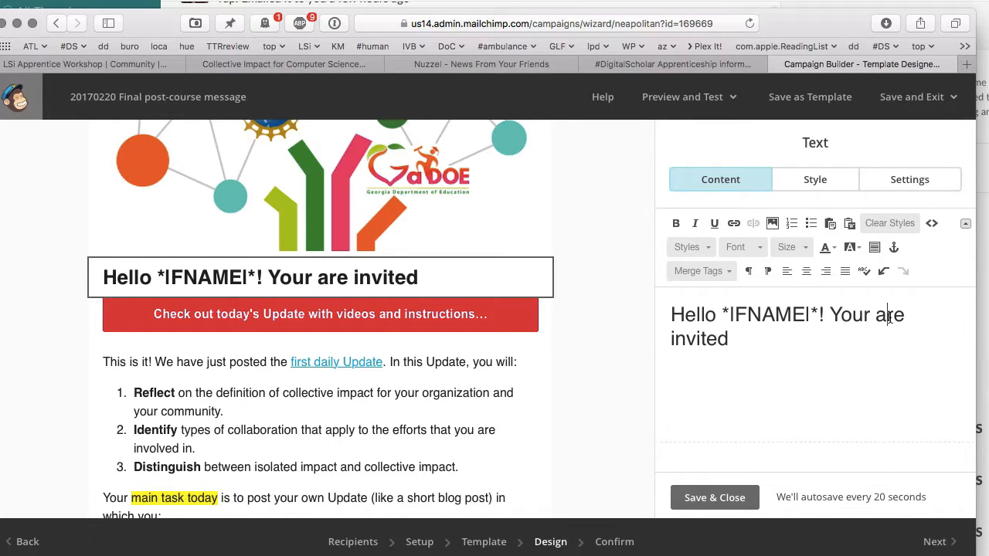
{"action": "left_click_drag", "start_coordinate": [855, 314], "coordinate": [878, 363]}
{"action": "type", "text": "Please share"}
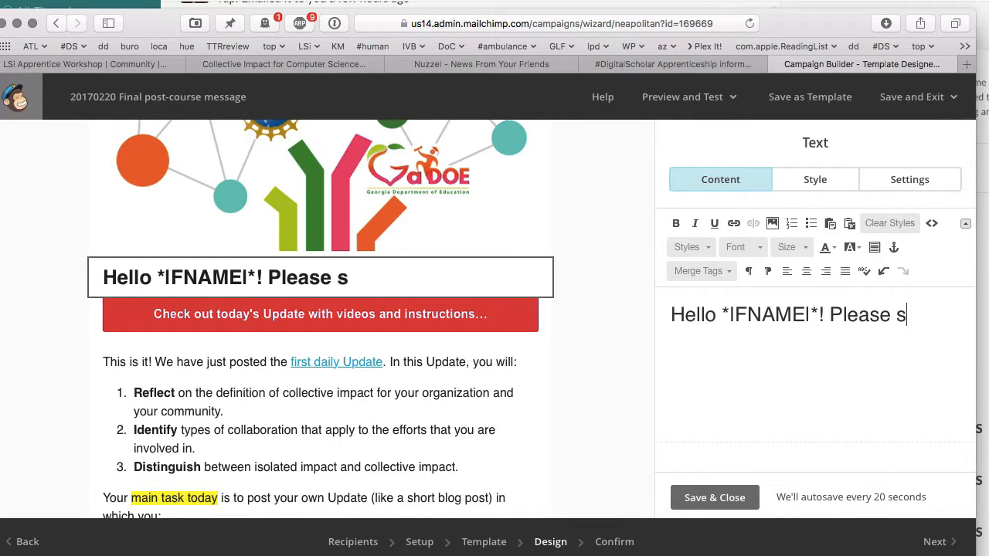
{"action": "key", "text": "BackSpace"}
{"action": "key", "text": "BackSpace"}
{"action": "key", "text": "BackSpace"}
{"action": "key", "text": "BackSpace"}
{"action": "key", "text": "BackSpace"}
{"action": "key", "text": "BackSpace"}
{"action": "key", "text": "BackSpace"}
{"action": "key", "text": "BackSpace"}
{"action": "key", "text": "BackSpace"}
{"action": "key", "text": "BackSpace"}
{"action": "key", "text": "BackSpace"}
{"action": "key", "text": "BackSpace"}
{"action": "type", "text": "Your are "}
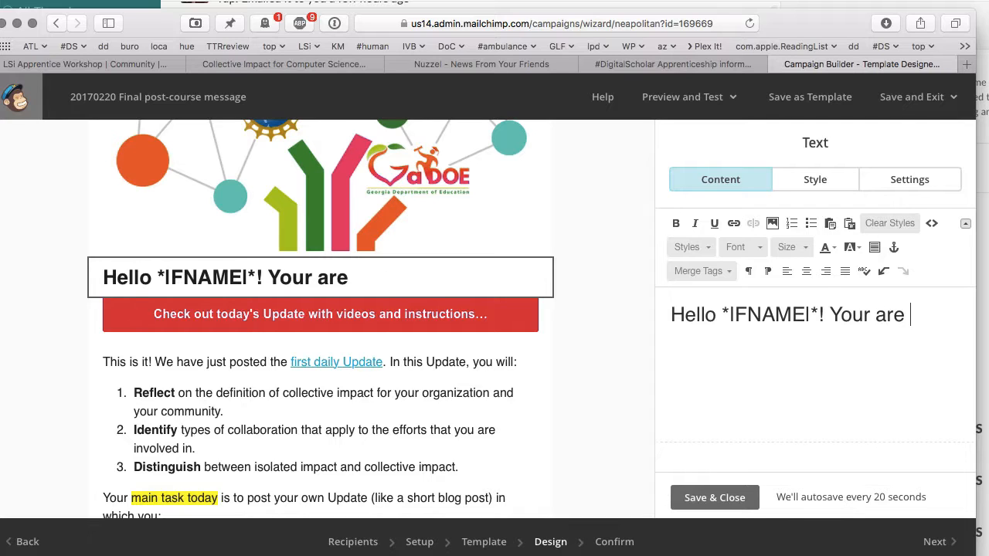
{"action": "type", "text": "invited to attend the"}
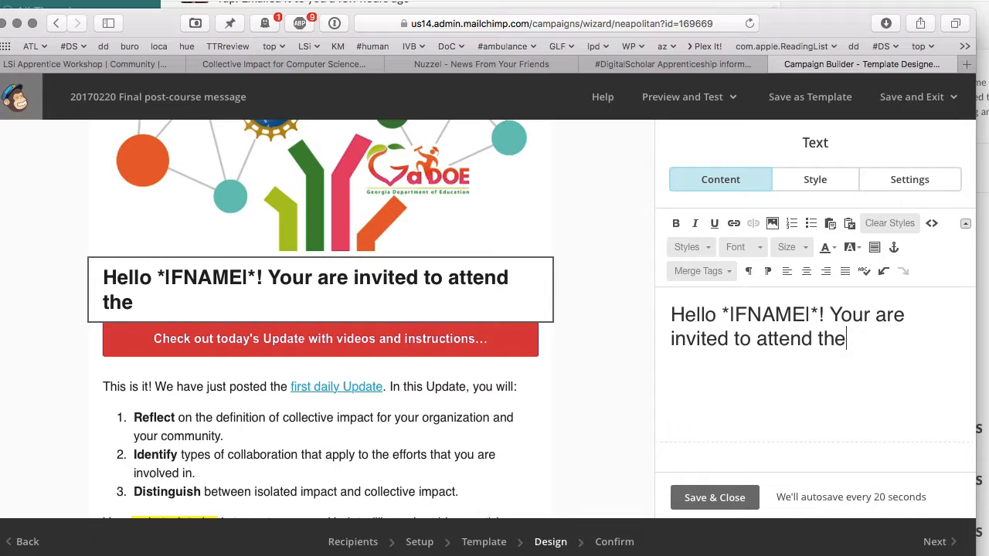
{"action": "key", "text": "BackSpace"}
{"action": "key", "text": "BackSpace"}
{"action": "key", "text": "BackSpace"}
{"action": "type", "text": "an"}
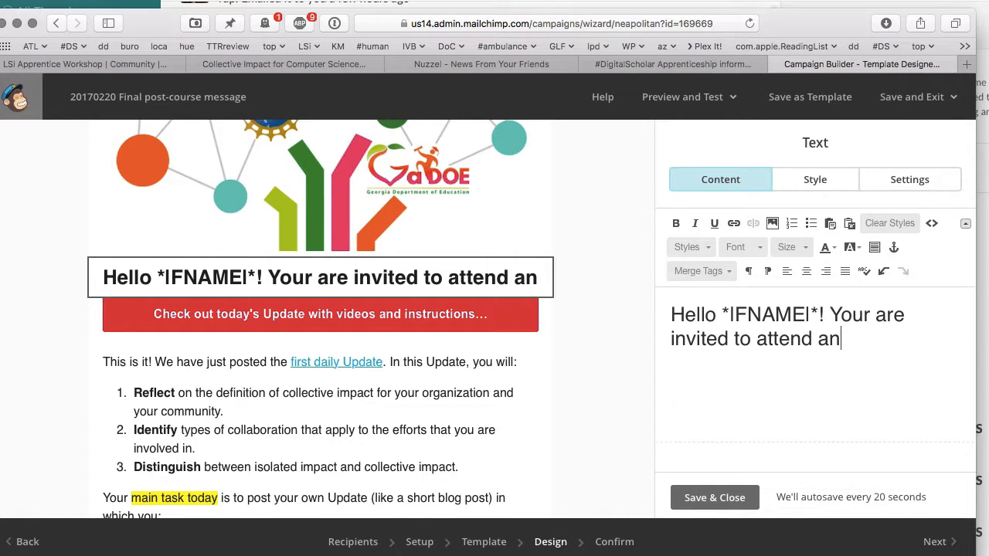
{"action": "key", "text": "BackSpace"}
{"action": "key", "text": "BackSpace"}
{"action": "type", "text": "the"}
{"action": "key", "text": "BackSpace"}
{"action": "key", "text": "BackSpace"}
{"action": "key", "text": "BackSpace"}
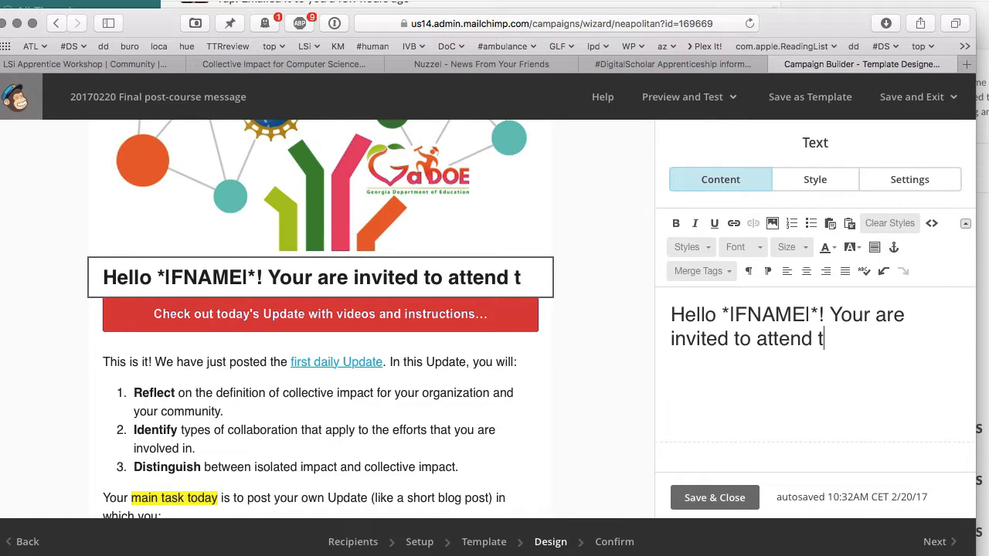
{"action": "type", "text": "our Commen"}
{"action": "type", "text": "cement Event on 9"}
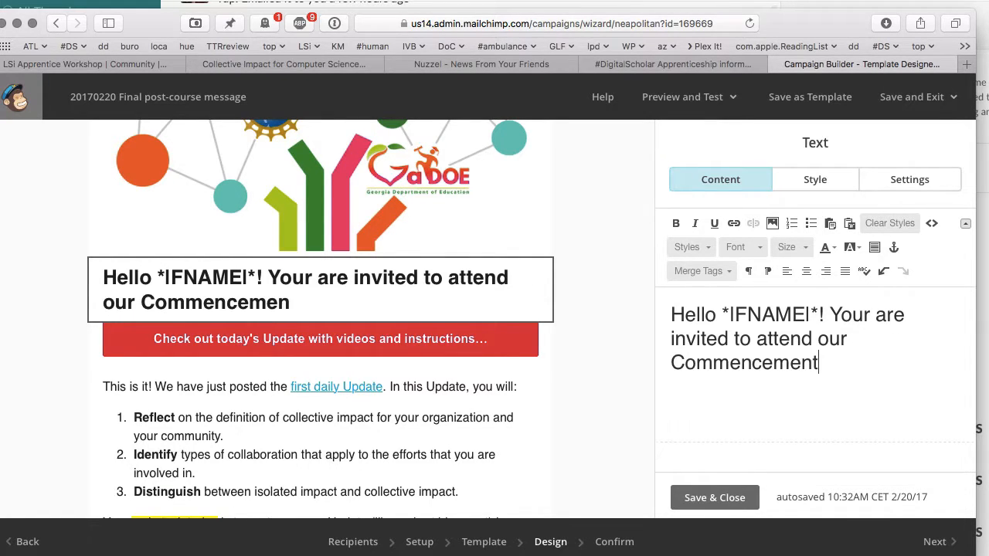
{"action": "type", "text": "th March 2017"}
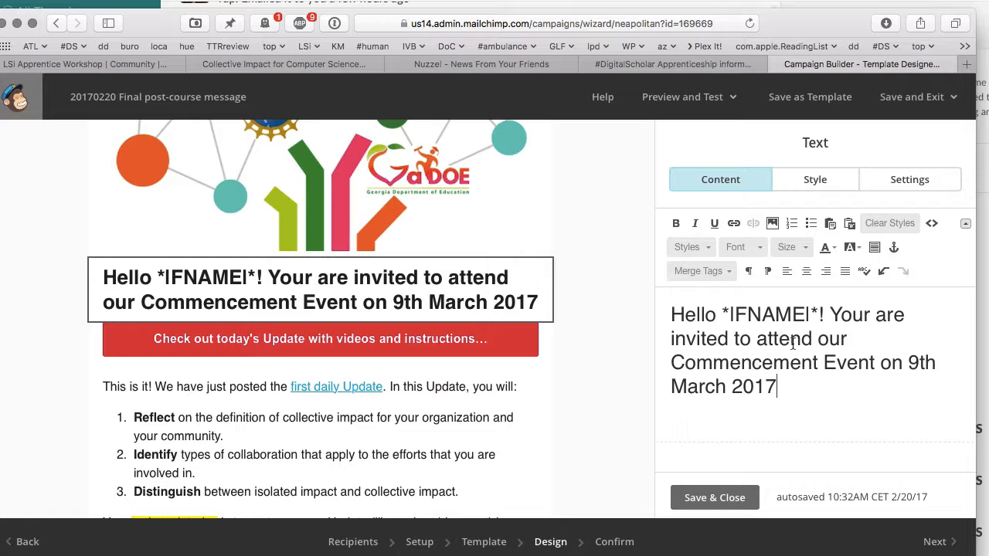
{"action": "left_click", "coordinate": [738, 493]}
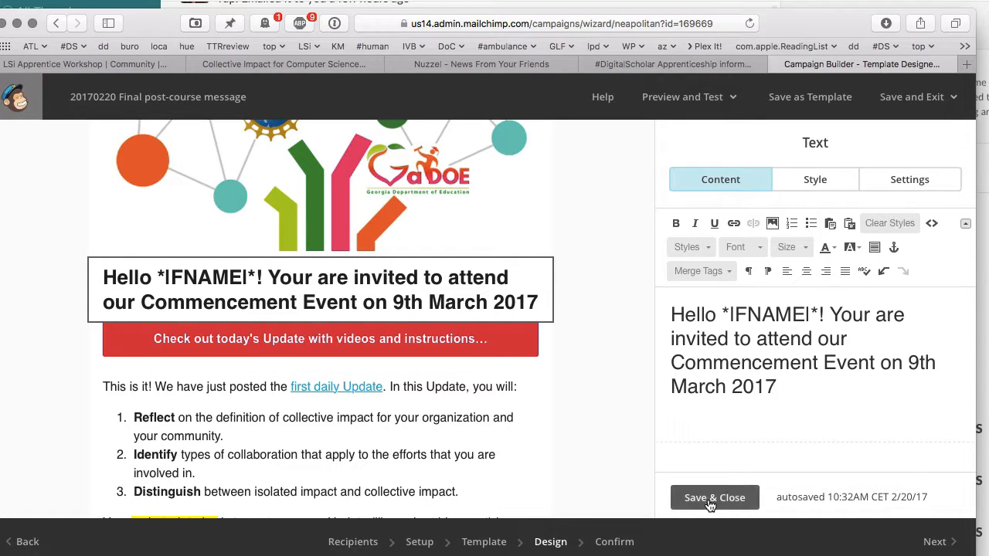
- Open the red button's settings, close the #DigitalScholar form and Nuzzel tabs, and switch to Collective Impact
{"action": "mouse_move", "coordinate": [433, 348]}
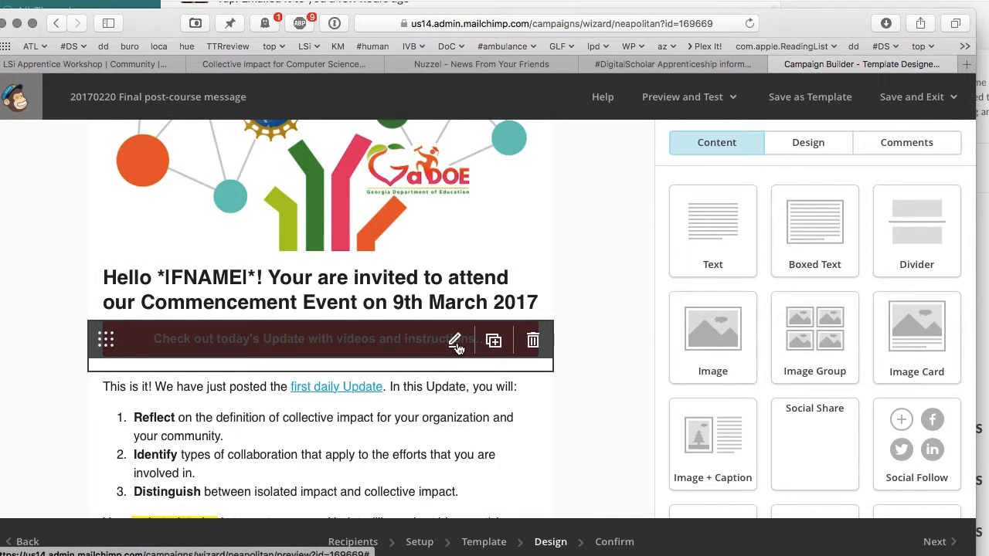
{"action": "left_click", "coordinate": [455, 342]}
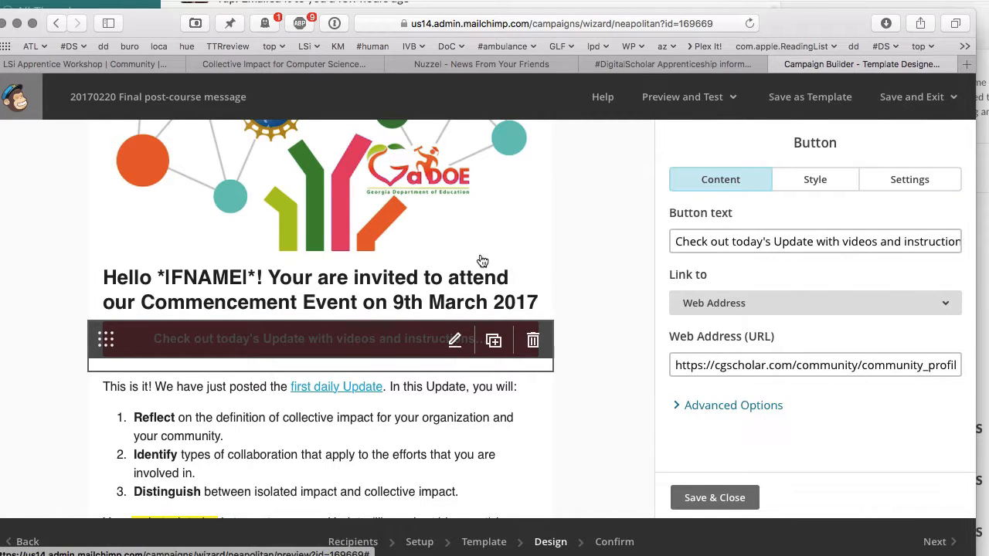
{"action": "left_click", "coordinate": [649, 64]}
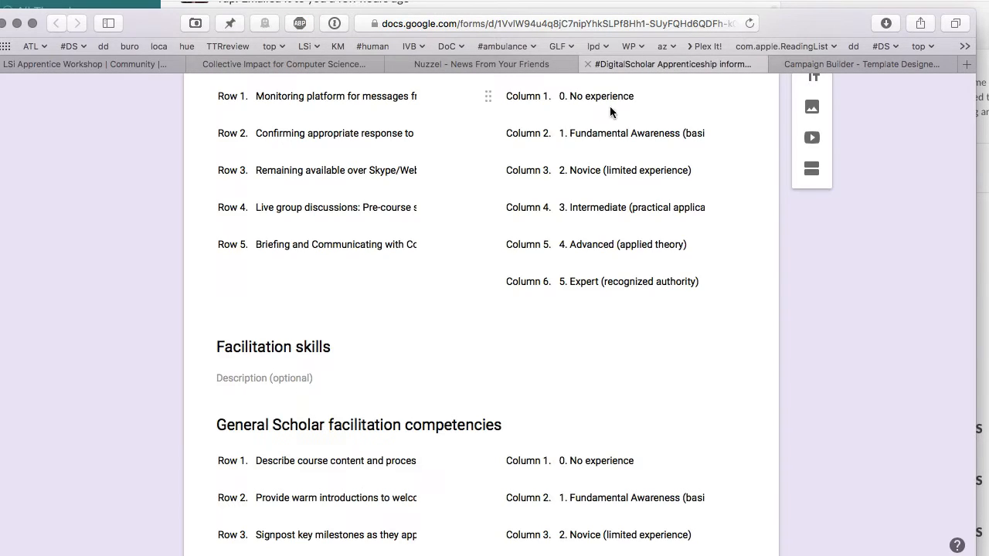
{"action": "key", "text": "super+w"}
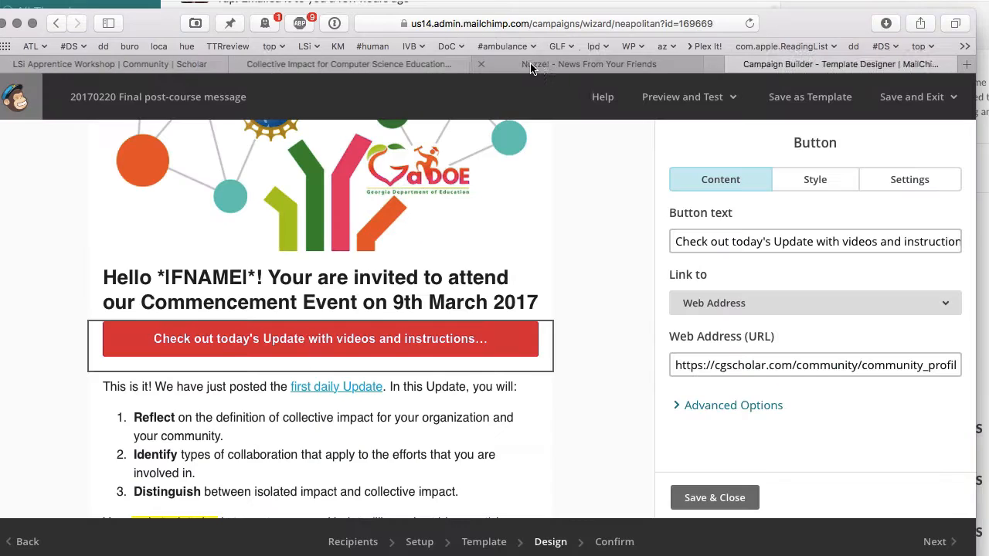
{"action": "left_click", "coordinate": [536, 68]}
{"action": "left_click", "coordinate": [490, 64]}
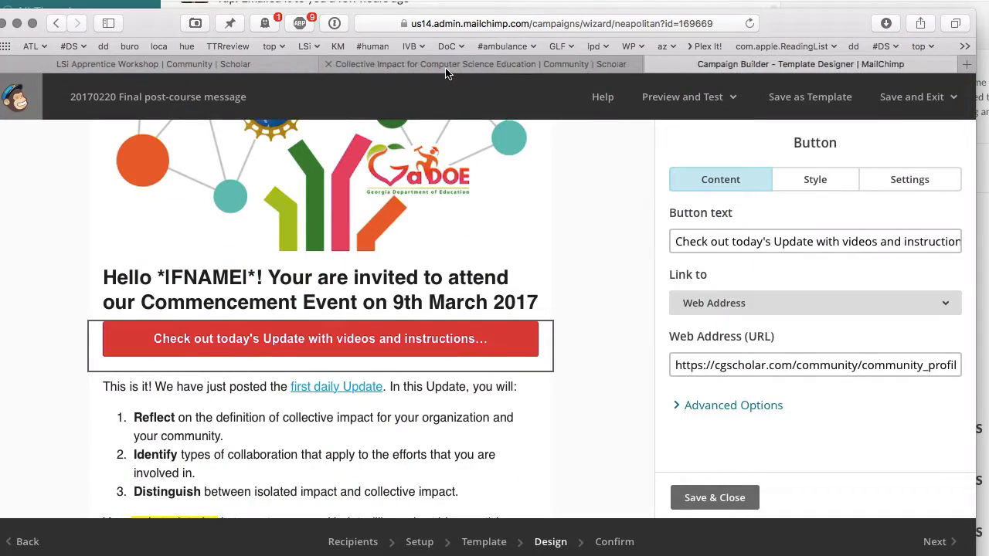
{"action": "left_click", "coordinate": [444, 68]}
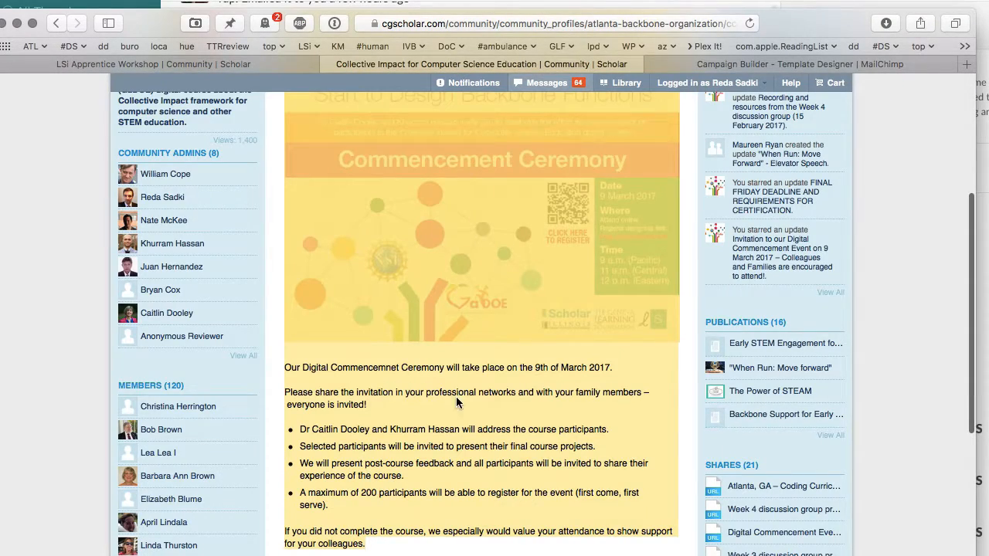
- Read the Collective Impact post on the 9 March 2017 Commencement and select its invitation text
{"action": "scroll", "coordinate": [456, 402], "scroll_direction": "up", "scroll_amount": 5}
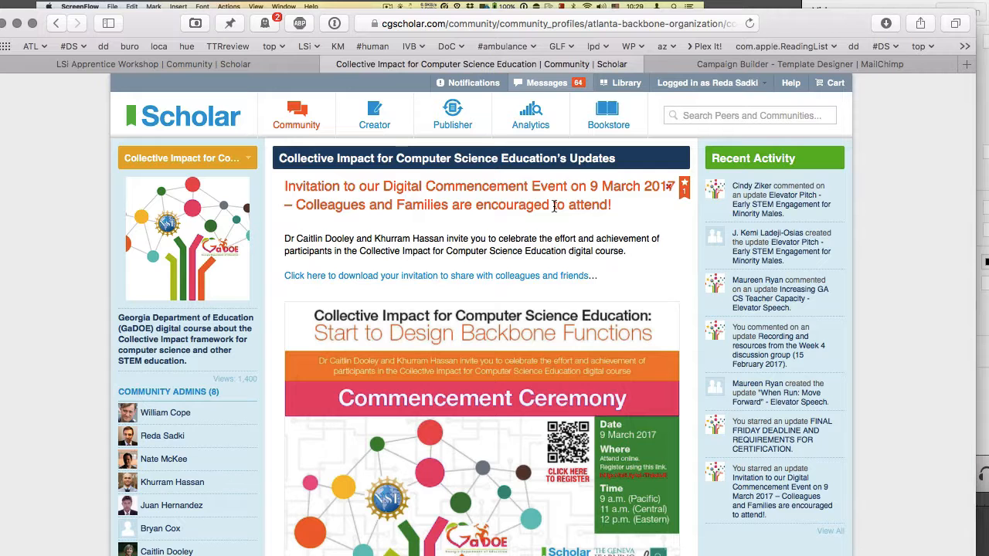
{"action": "triple_click", "coordinate": [444, 235]}
{"action": "scroll", "coordinate": [444, 236], "scroll_direction": "down", "scroll_amount": 5}
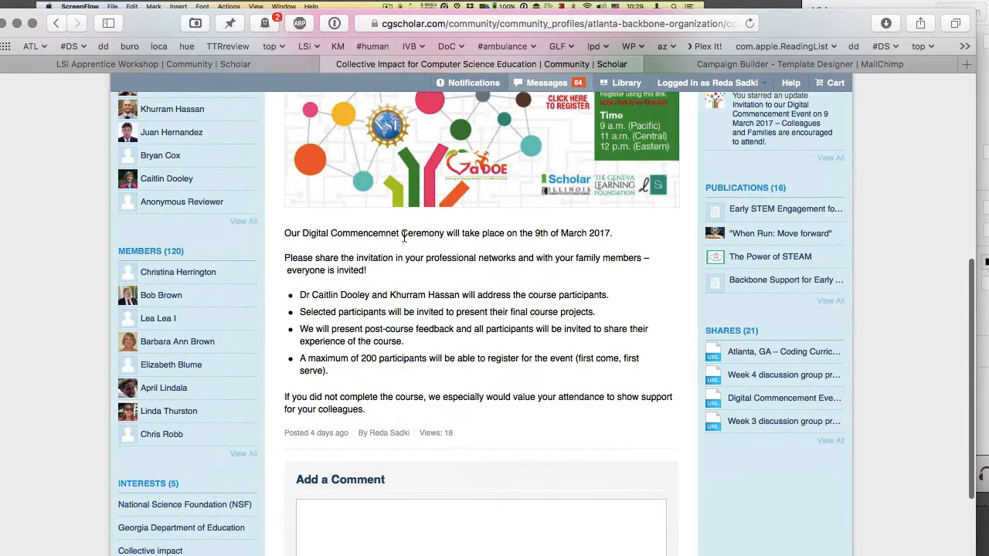
{"action": "triple_click", "coordinate": [389, 233]}
{"action": "left_click_drag", "start_coordinate": [389, 232], "coordinate": [402, 384]}
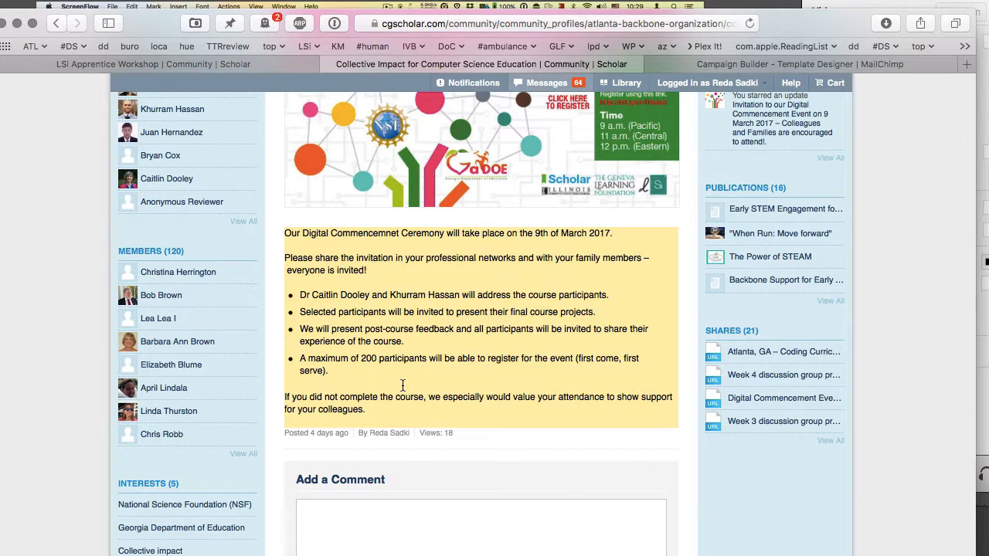
{"action": "left_click", "coordinate": [741, 65]}
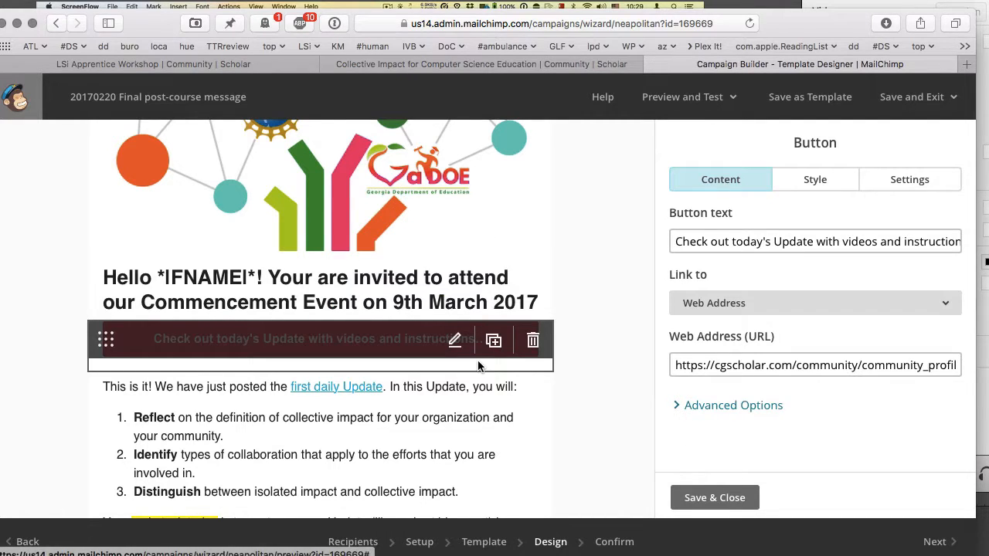
- Change the button text to 'Download the invitation to the Commencement Event'
{"action": "mouse_move", "coordinate": [492, 391]}
{"action": "mouse_move", "coordinate": [487, 347]}
{"action": "left_click", "coordinate": [712, 248]}
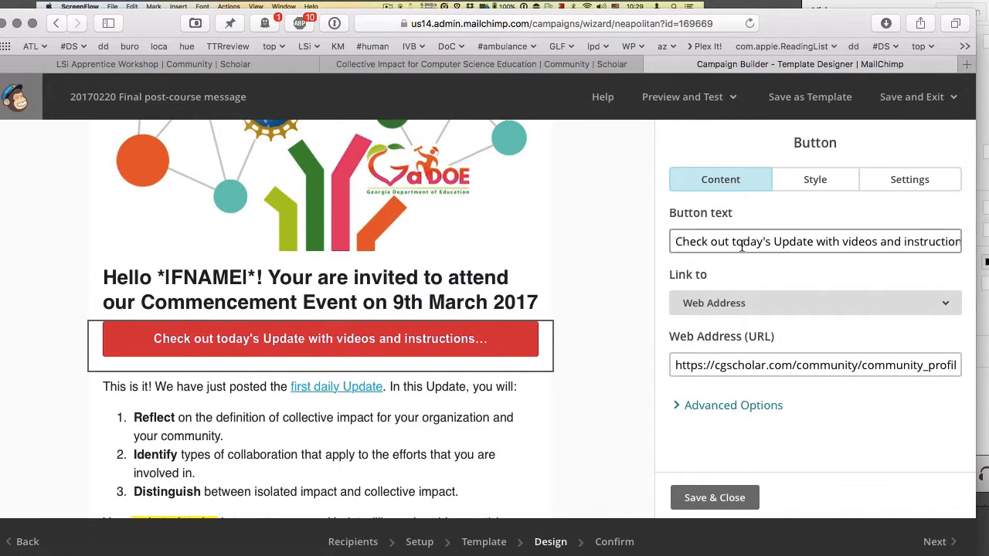
{"action": "key", "text": "super+a"}
{"action": "type", "text": "Download the"}
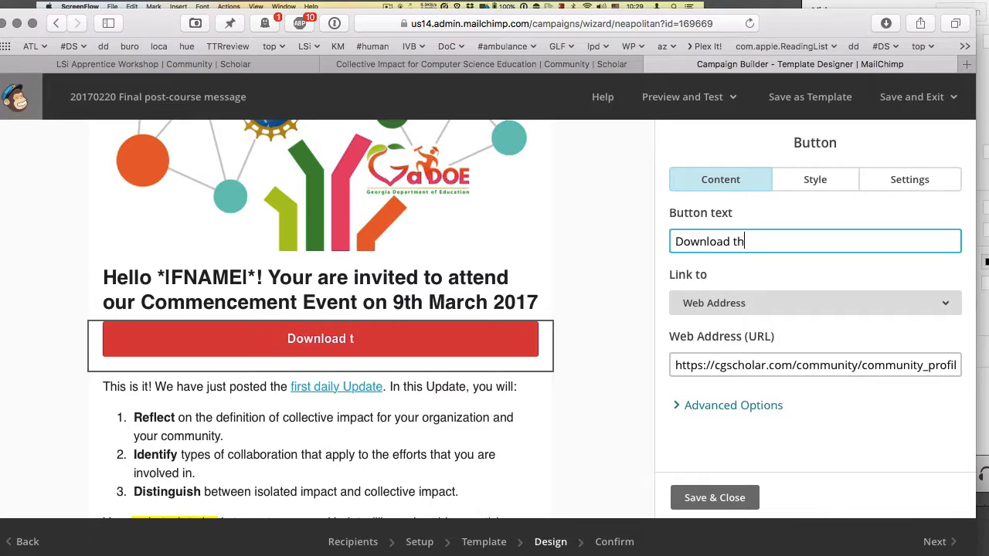
{"action": "key", "text": "BackSpace"}
{"action": "key", "text": "BackSpace"}
{"action": "key", "text": "BackSpace"}
{"action": "key", "text": "BackSpace"}
{"action": "type", "text": "the"}
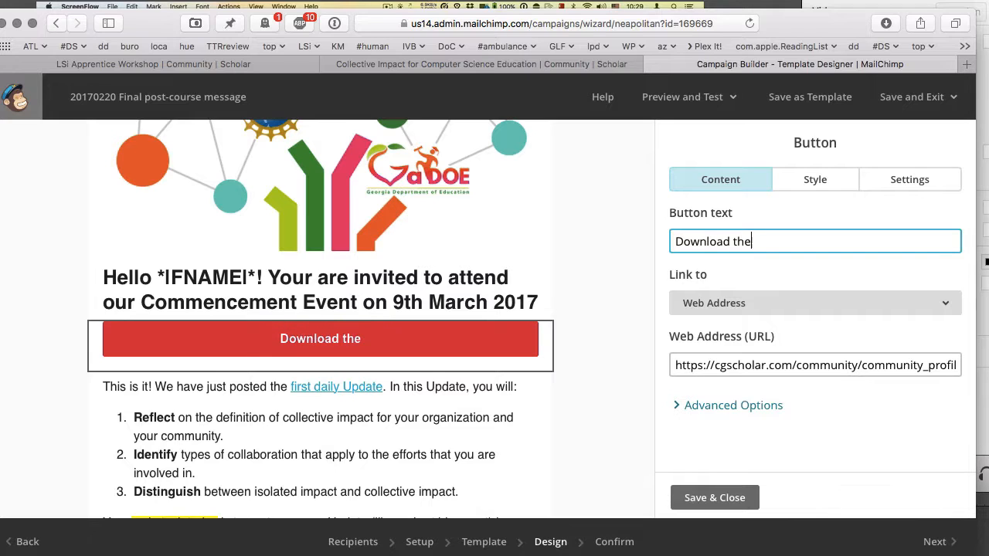
{"action": "type", "text": " invitation to the C"}
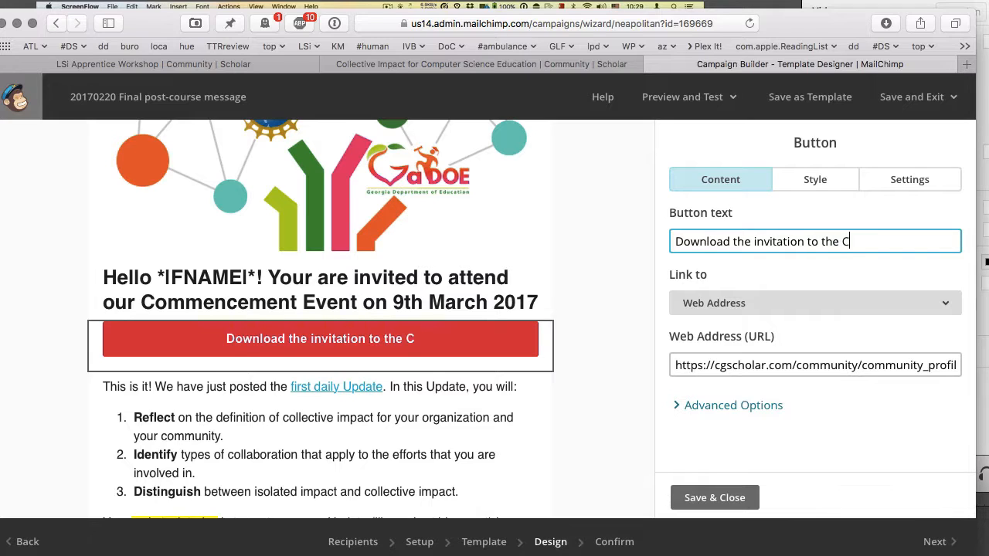
{"action": "type", "text": "ommencement Event"}
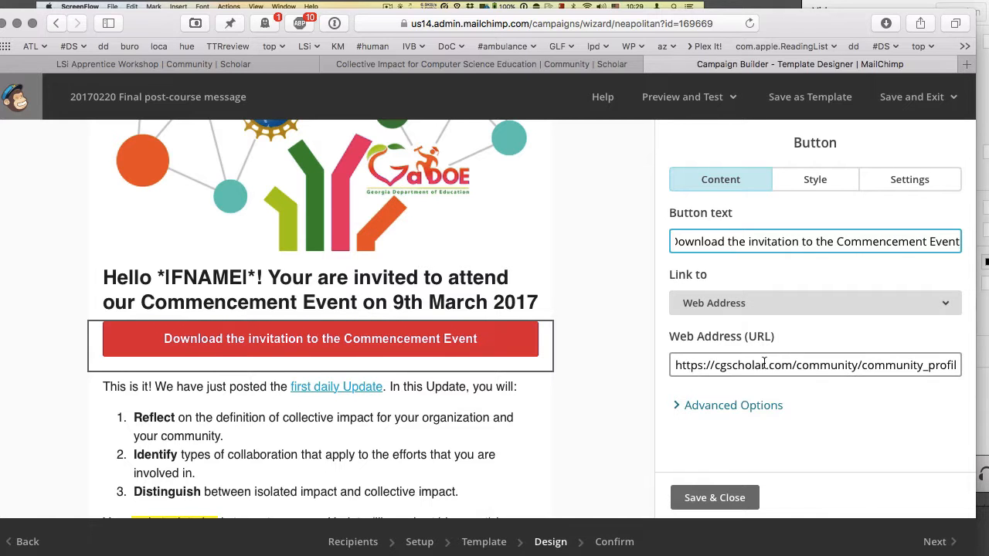
- Copy the invitation PDF link from the Scholar post into the button's web address and save
{"action": "left_click", "coordinate": [560, 66]}
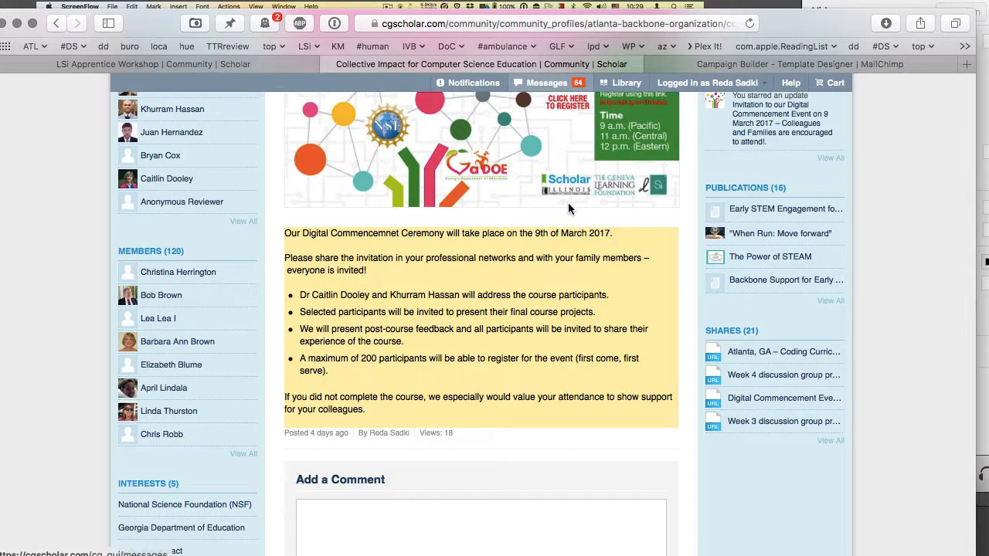
{"action": "scroll", "coordinate": [568, 203], "scroll_direction": "up", "scroll_amount": 4}
{"action": "scroll", "coordinate": [568, 203], "scroll_direction": "up", "scroll_amount": 2}
{"action": "right_click", "coordinate": [555, 276]}
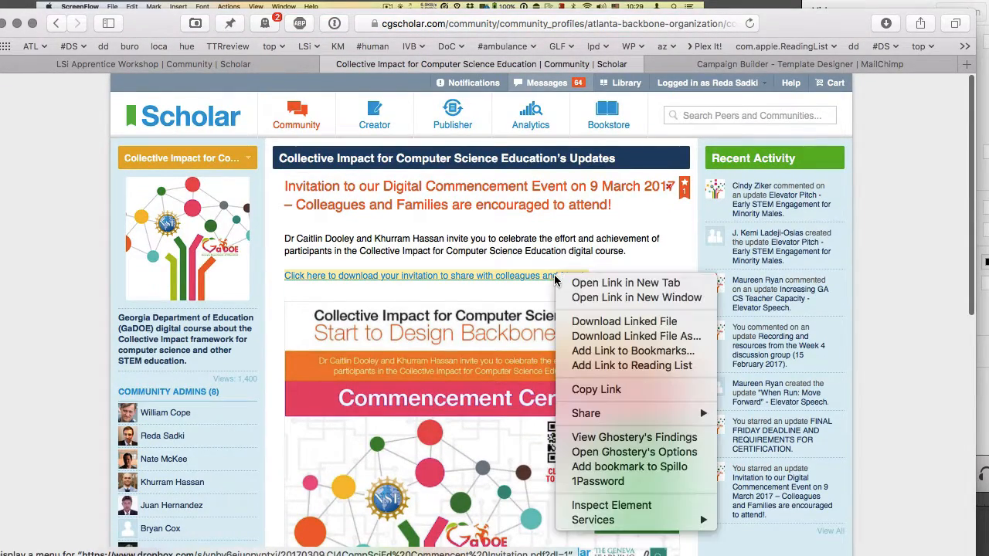
{"action": "left_click", "coordinate": [596, 390]}
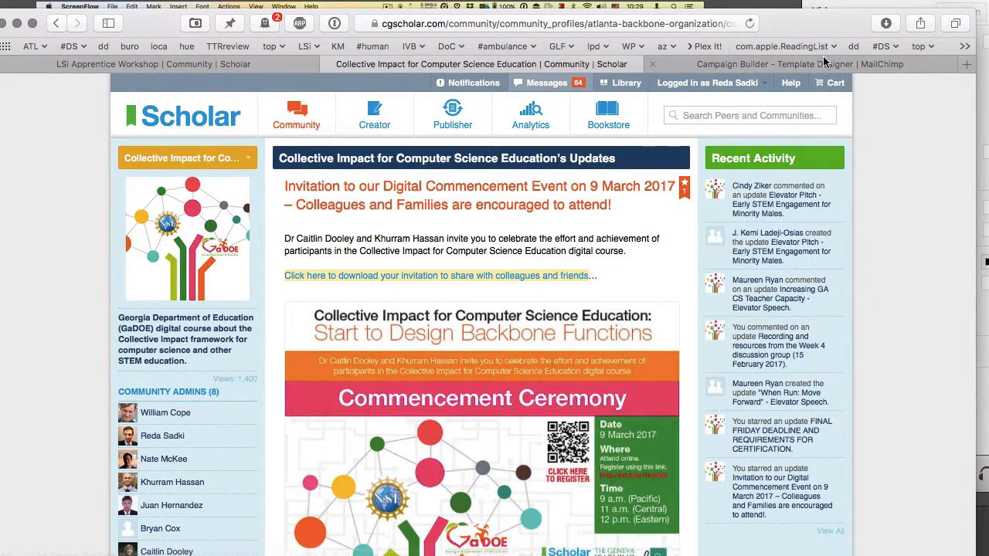
{"action": "left_click", "coordinate": [821, 65]}
{"action": "left_click", "coordinate": [801, 360]}
{"action": "key", "text": "ctrl+a"}
{"action": "key", "text": "ctrl+v"}
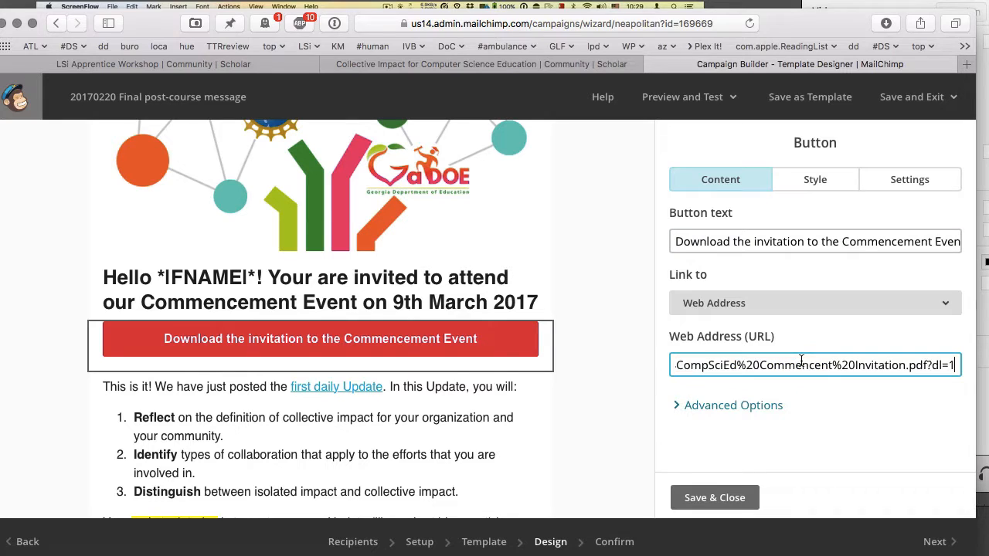
{"action": "left_click", "coordinate": [718, 499]}
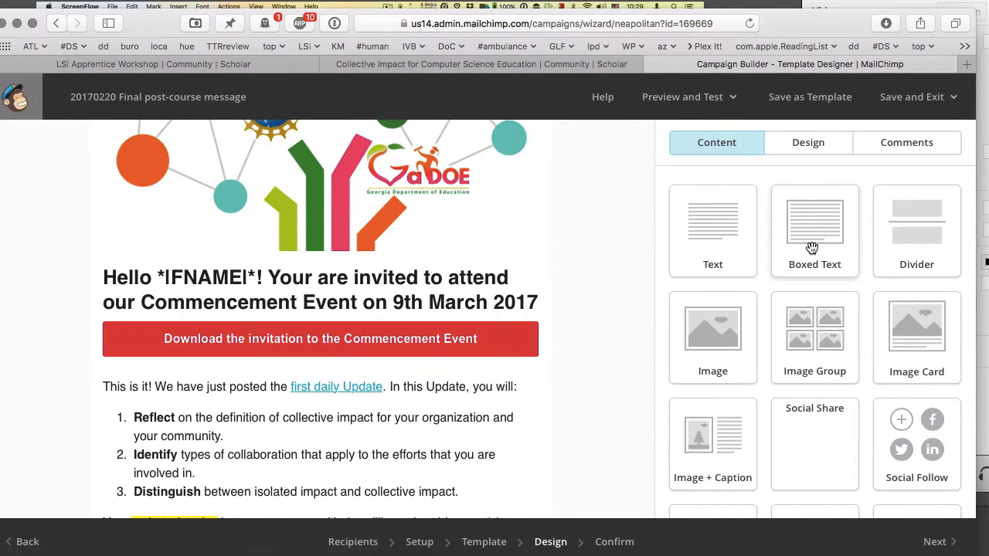
- Append '...' to the button label and save
{"action": "left_click", "coordinate": [455, 342]}
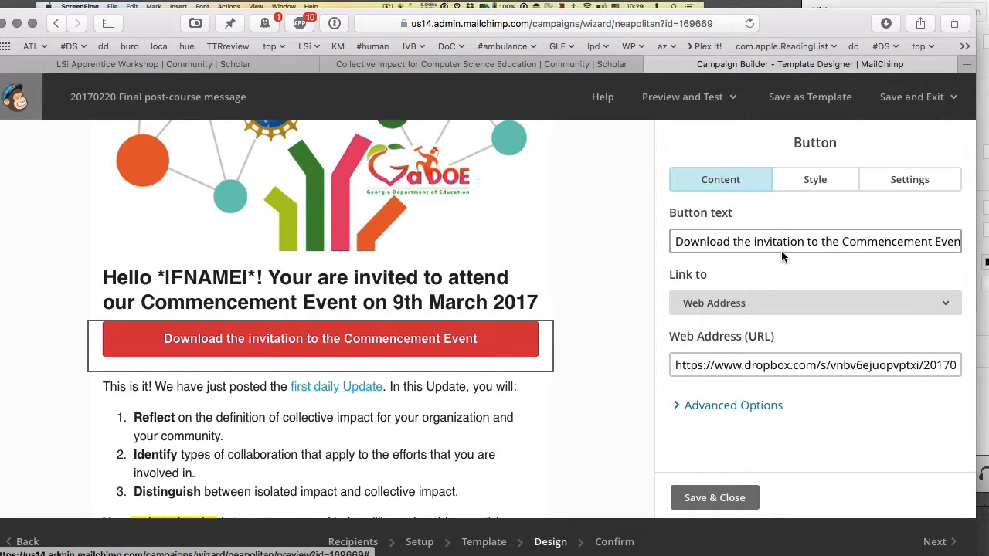
{"action": "left_click", "coordinate": [865, 241]}
{"action": "key", "text": "End"}
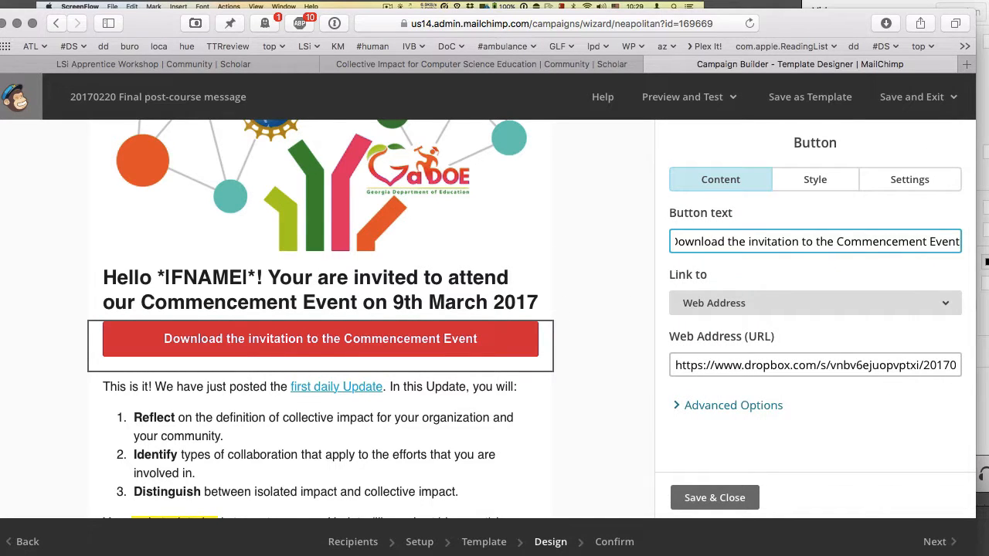
{"action": "type", "text": "..."}
{"action": "left_click", "coordinate": [739, 488]}
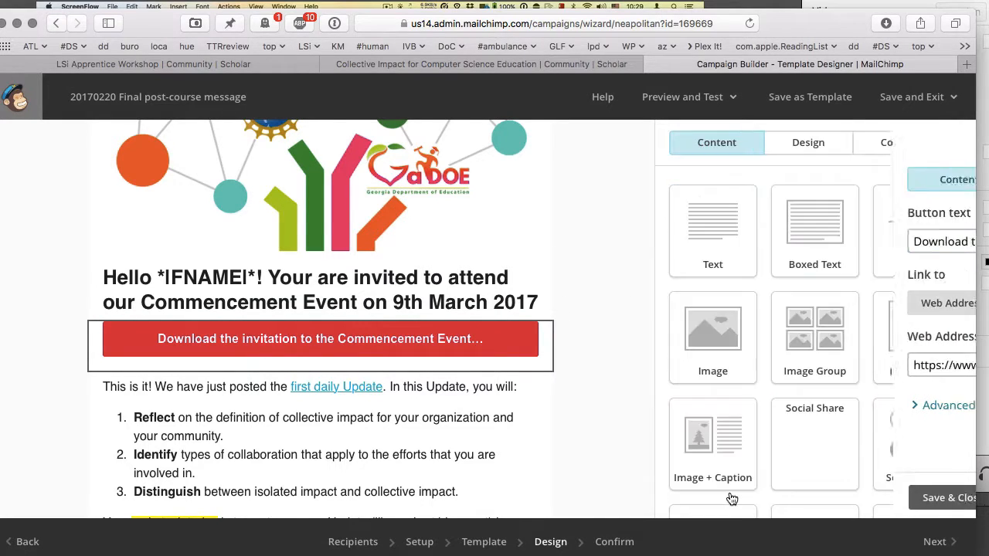
- Replace the text block's old message with the ceremony announcement from clipboard history
{"action": "scroll", "coordinate": [461, 418], "scroll_direction": "down", "scroll_amount": 1}
{"action": "scroll", "coordinate": [462, 418], "scroll_direction": "down", "scroll_amount": 5}
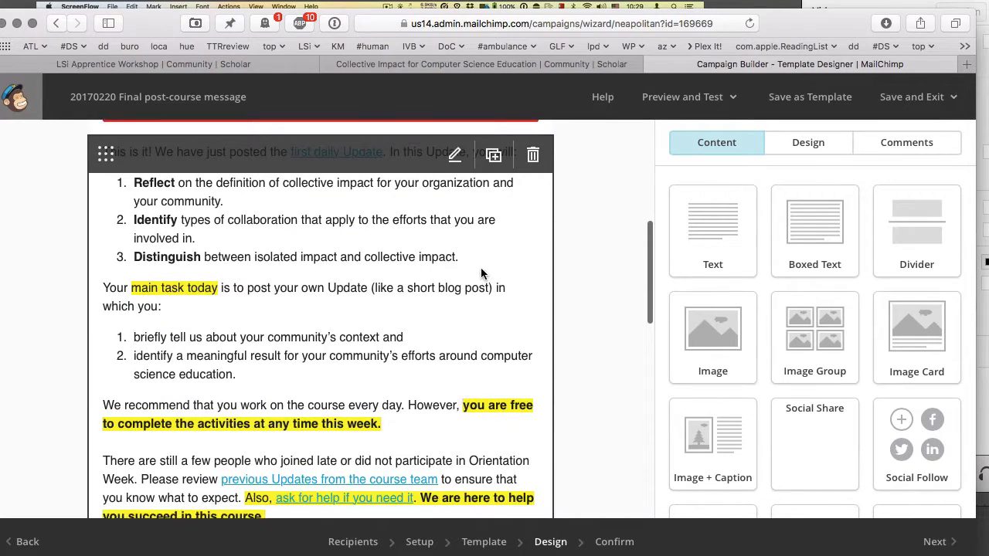
{"action": "left_click", "coordinate": [455, 158]}
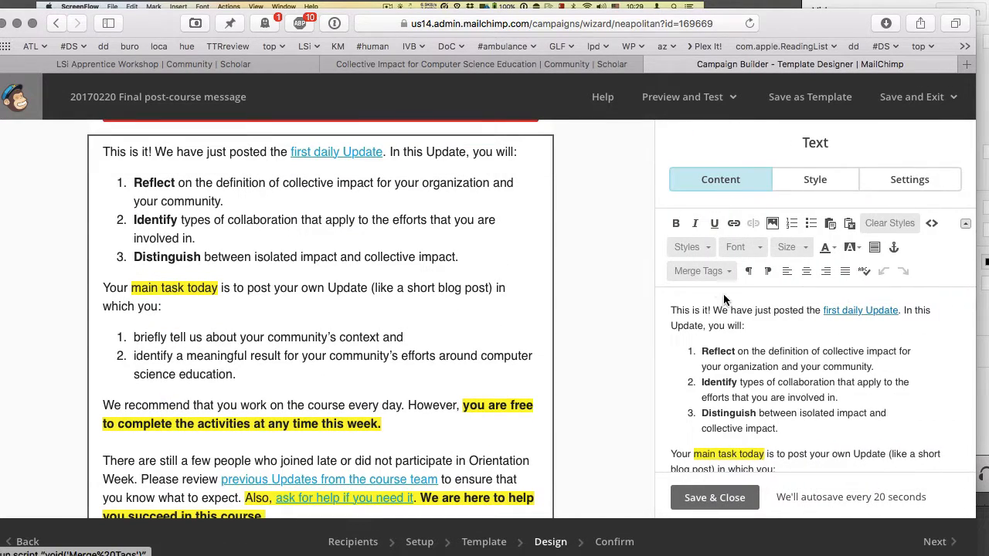
{"action": "left_click", "coordinate": [757, 338]}
{"action": "key", "text": "super+a"}
{"action": "key", "text": "BackSpace"}
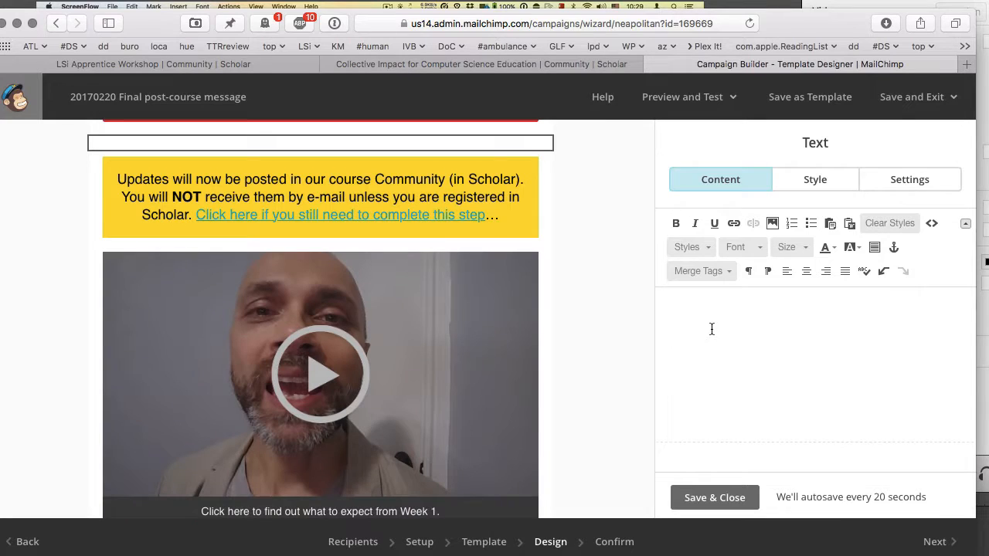
{"action": "type", "text": "Click here to download your invitation to share with colleagues and friends"}
{"action": "key", "text": "super+z"}
{"action": "key", "text": "shift+super+v"}
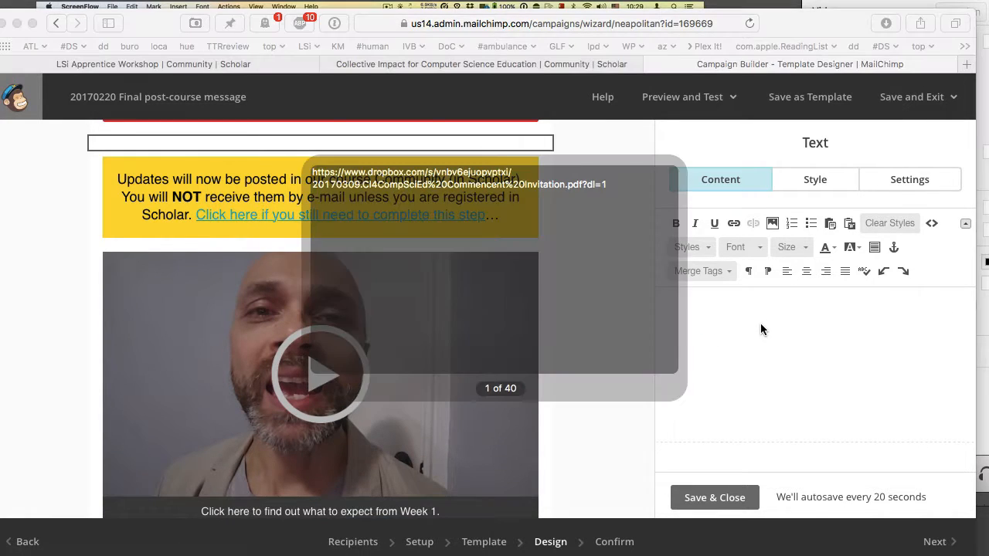
{"action": "key", "text": "shift+super+v"}
- Move the paragraph about non-completers up before the Dr Caitlin line
{"action": "scroll", "coordinate": [767, 327], "scroll_direction": "down", "scroll_amount": 1}
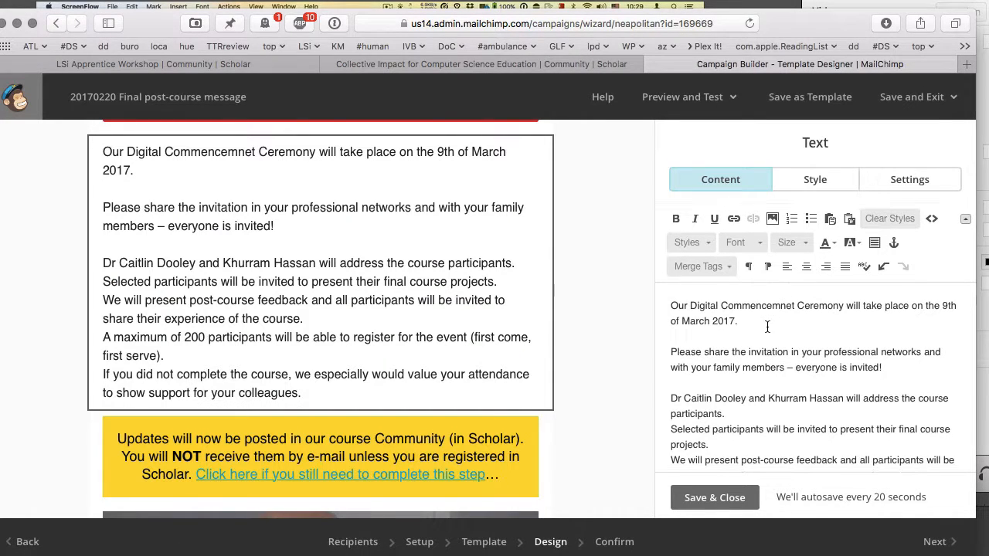
{"action": "scroll", "coordinate": [767, 327], "scroll_direction": "up", "scroll_amount": 1}
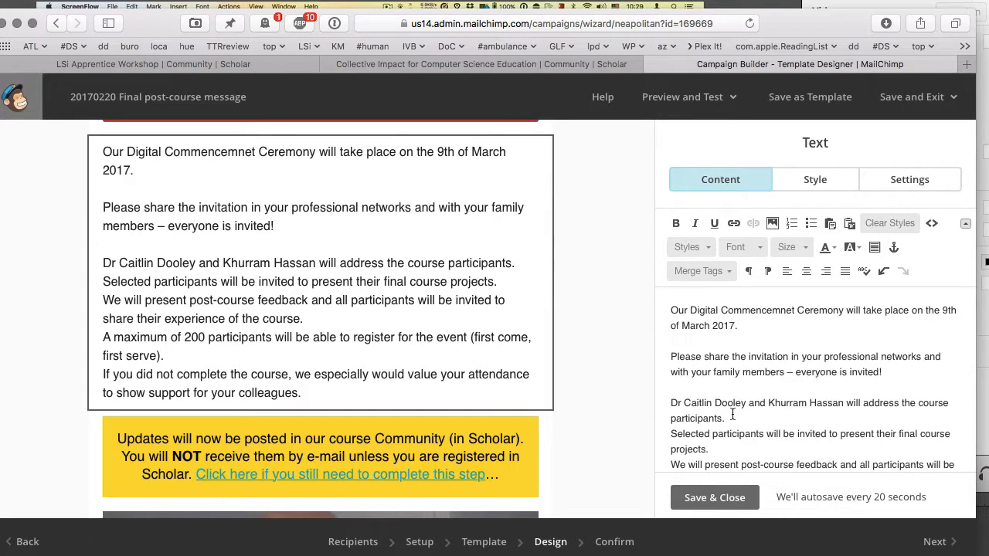
{"action": "scroll", "coordinate": [733, 417], "scroll_direction": "down", "scroll_amount": 4}
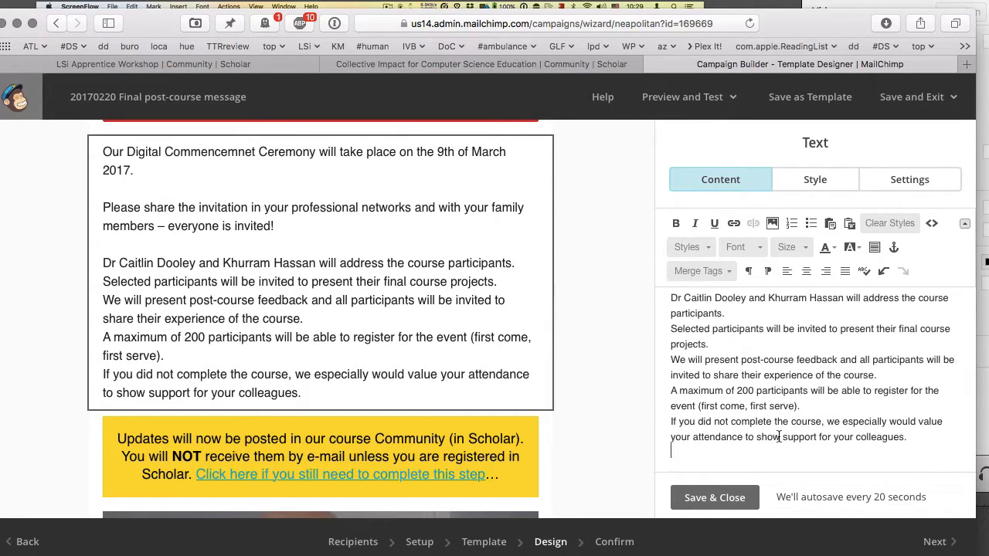
{"action": "triple_click", "coordinate": [781, 436]}
{"action": "key", "text": "super+c"}
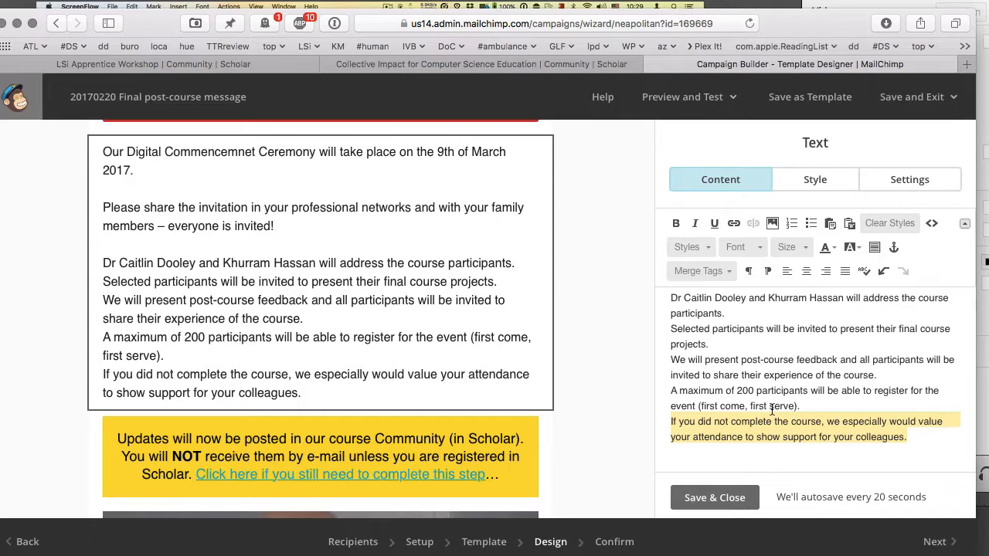
{"action": "key", "text": "BackSpace"}
{"action": "scroll", "coordinate": [771, 409], "scroll_direction": "up", "scroll_amount": 2}
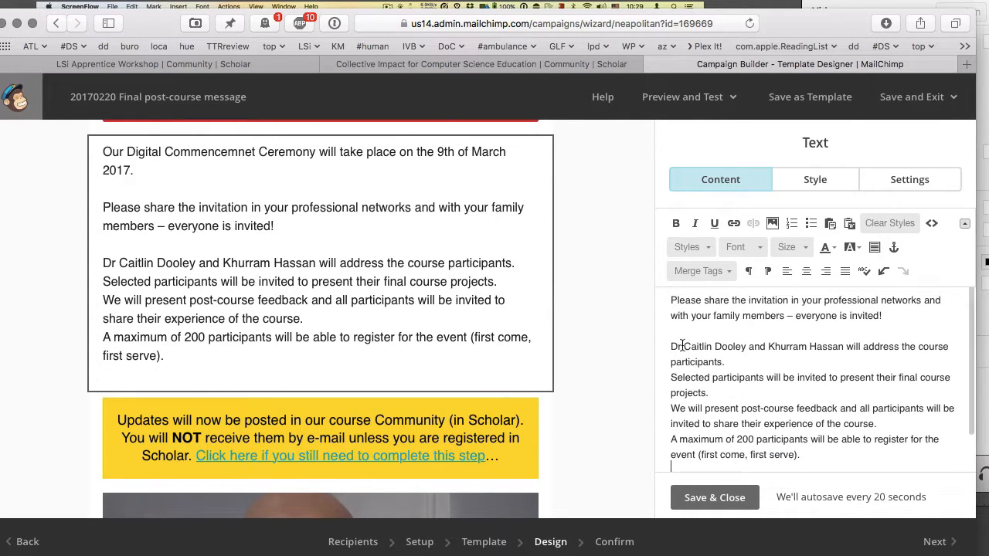
{"action": "key", "text": "super+v"}
- Bold 'If you did not complete the course' and turn the detail paragraphs into bullets
{"action": "triple_click", "coordinate": [724, 347]}
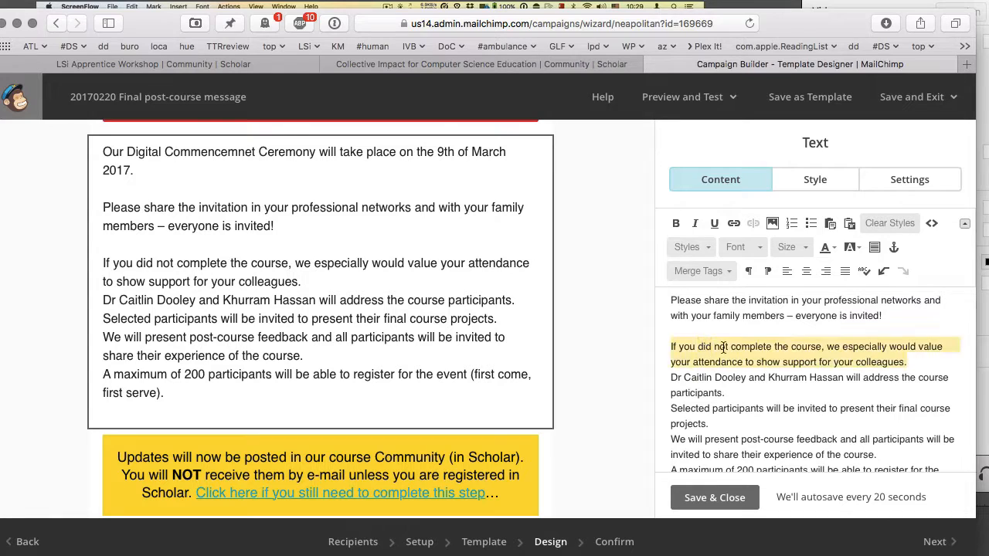
{"action": "left_click_drag", "start_coordinate": [811, 346], "coordinate": [734, 462]}
{"action": "key", "text": "super+b"}
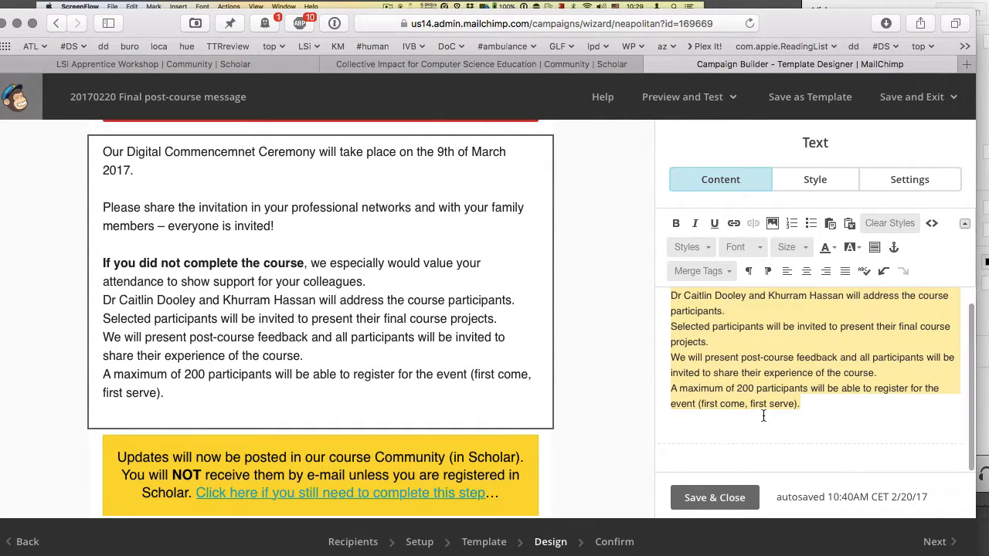
{"action": "left_click", "coordinate": [810, 223]}
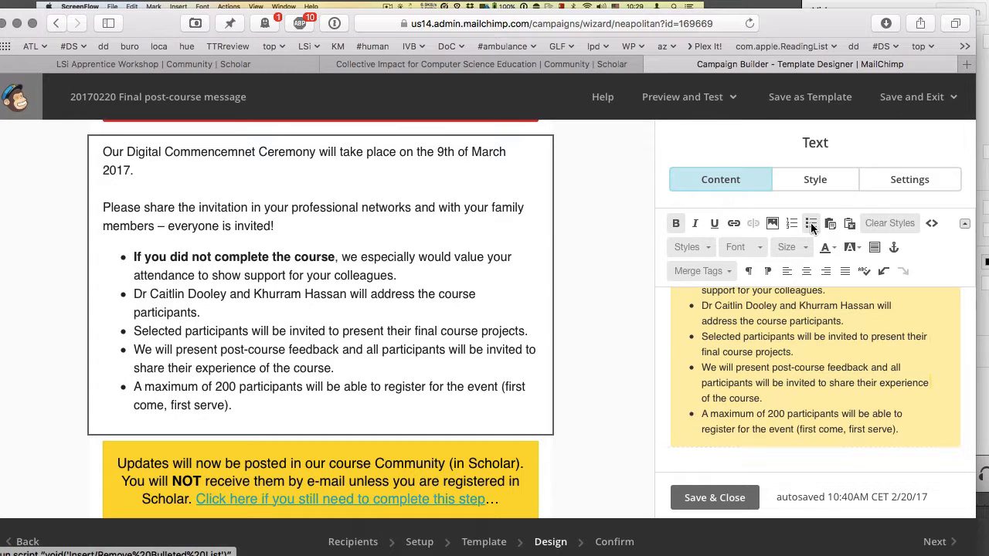
{"action": "scroll", "coordinate": [805, 326], "scroll_direction": "up", "scroll_amount": 5}
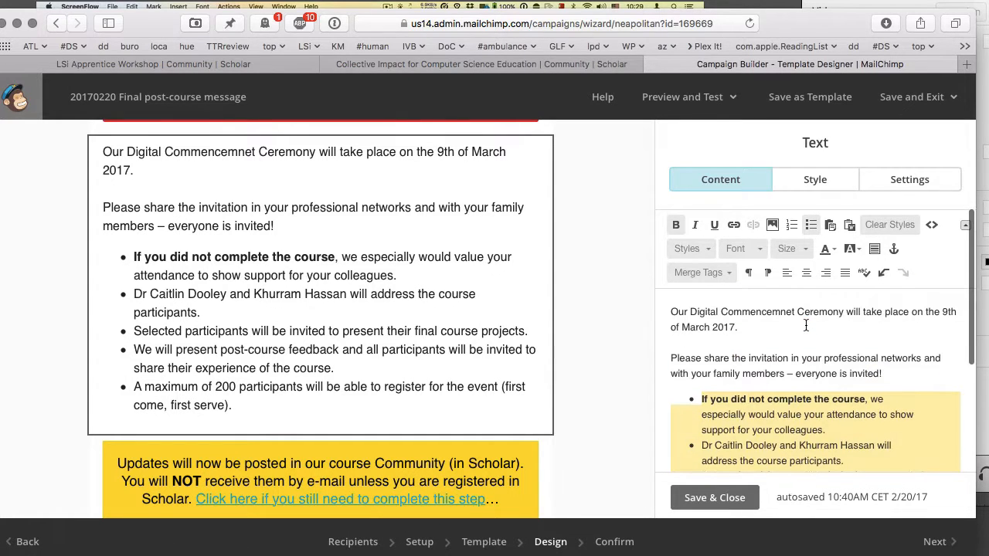
{"action": "left_click", "coordinate": [763, 325]}
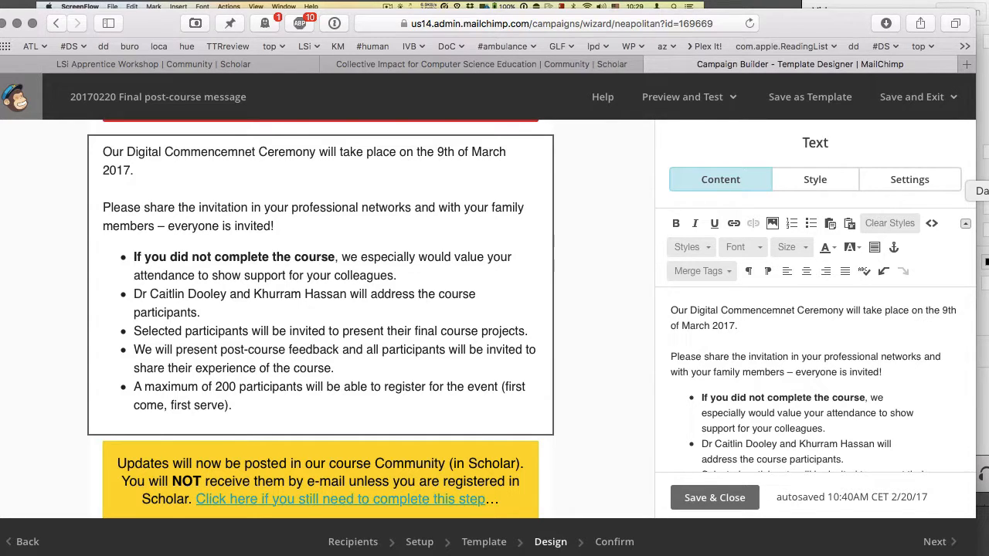
- Check March 2017 in the calendar and add 'Thursday,' before the ceremony date
{"action": "left_click", "coordinate": [988, 191]}
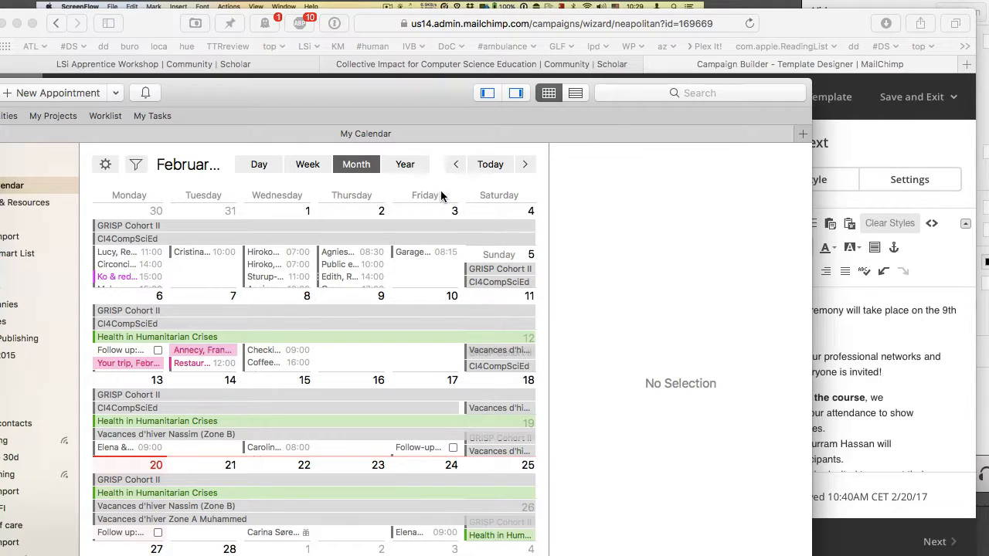
{"action": "left_click", "coordinate": [525, 165]}
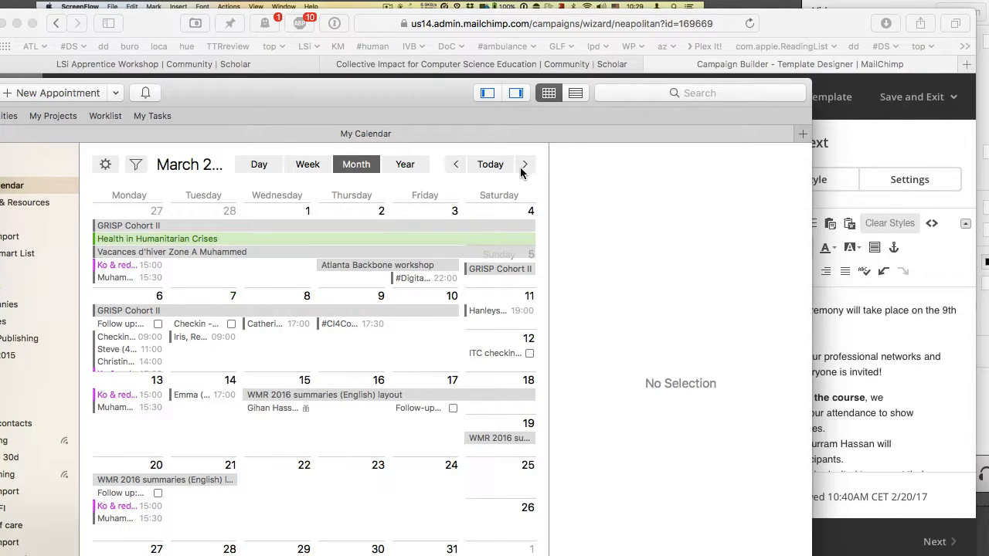
{"action": "left_click", "coordinate": [869, 349]}
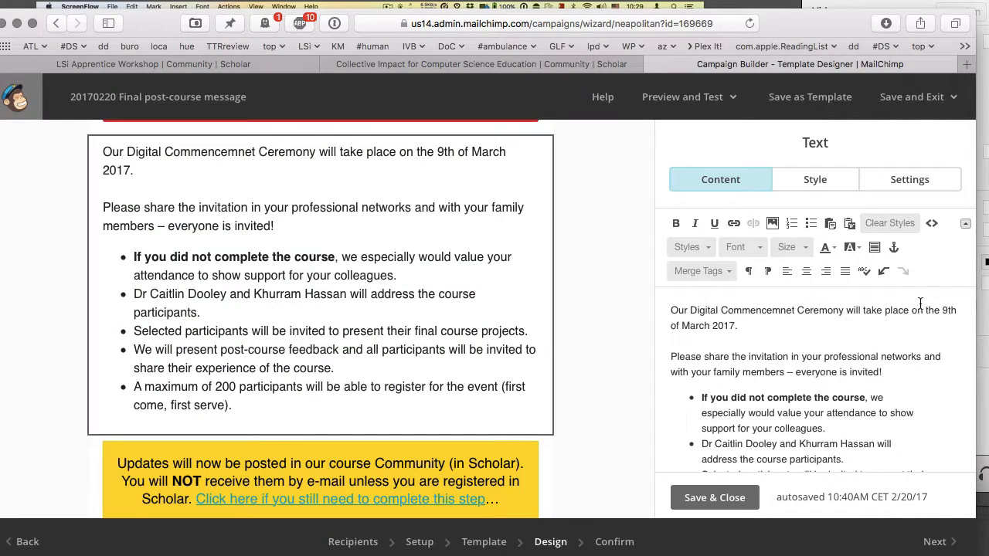
{"action": "type", "text": "Thursday,"}
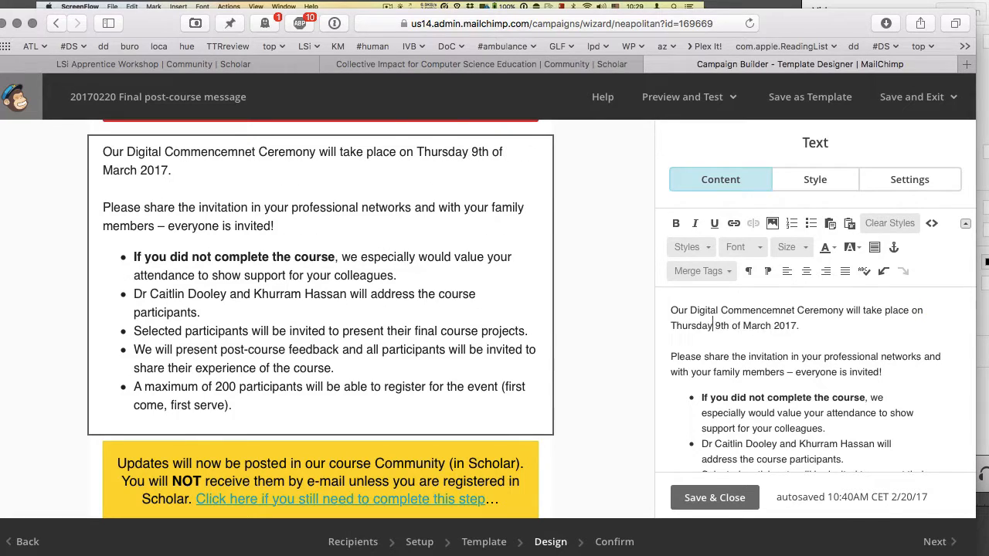
- Make 'Thursday, 9th of March 2017' bold with a yellow highlight
{"action": "left_click_drag", "start_coordinate": [697, 334], "coordinate": [783, 326]}
{"action": "key", "text": "super+b"}
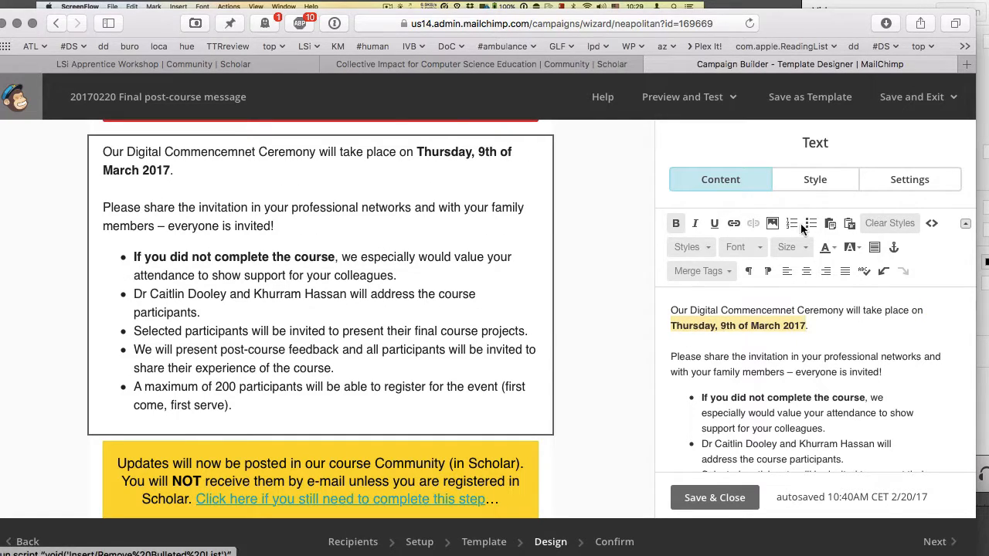
{"action": "left_click", "coordinate": [857, 251]}
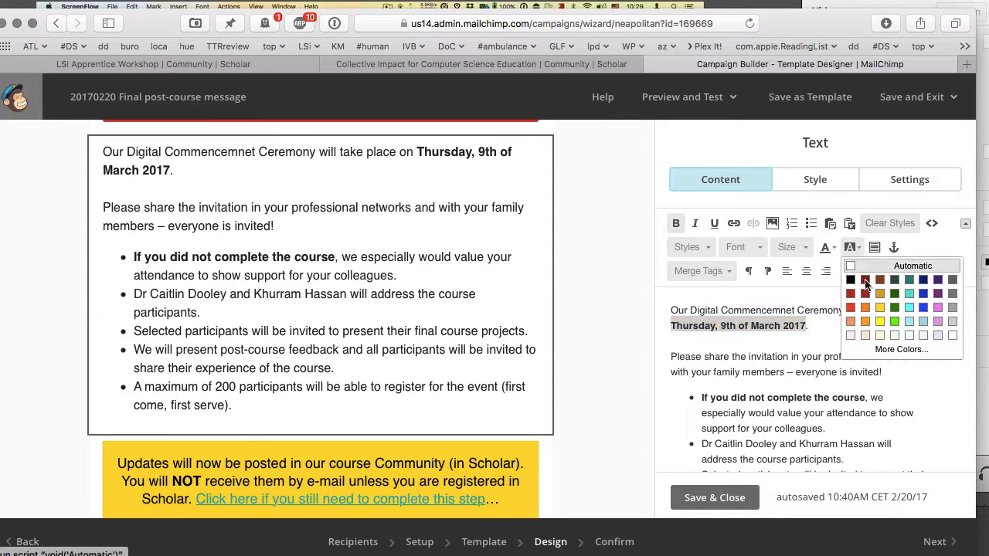
{"action": "left_click", "coordinate": [881, 326]}
{"action": "left_click", "coordinate": [840, 330]}
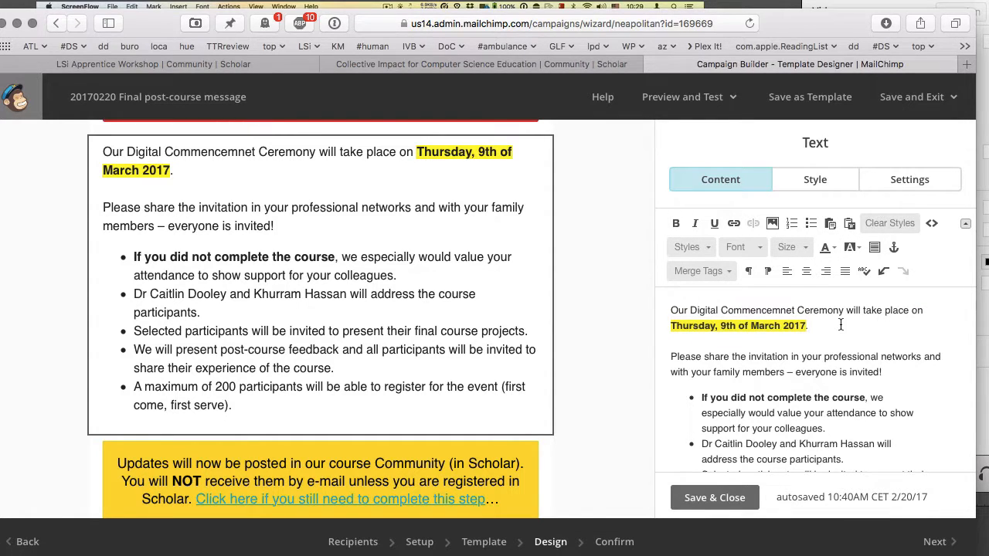
- Type 'Click here to register' after the date
{"action": "scroll", "coordinate": [840, 324], "scroll_direction": "down", "scroll_amount": 3}
{"action": "scroll", "coordinate": [841, 325], "scroll_direction": "up", "scroll_amount": 2}
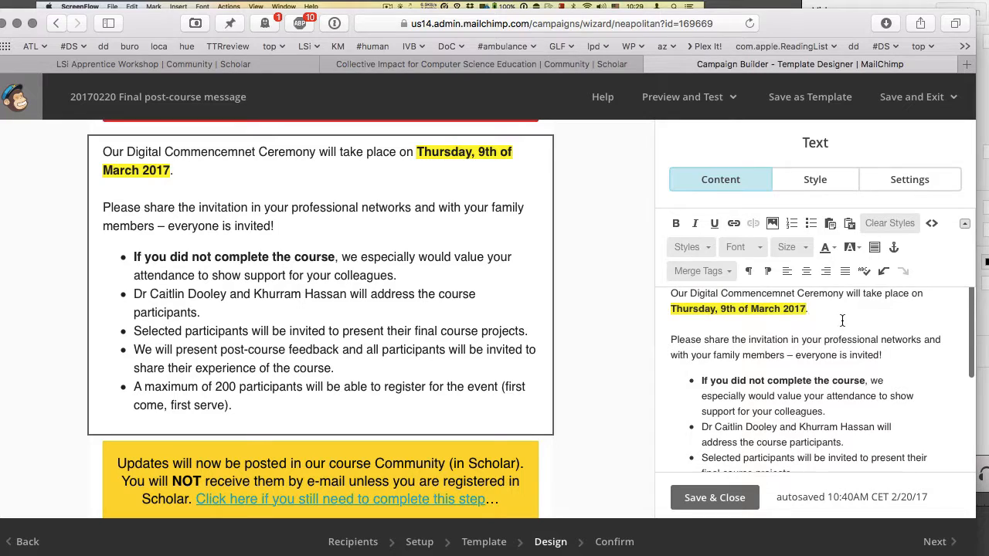
{"action": "scroll", "coordinate": [836, 311], "scroll_direction": "up", "scroll_amount": 1}
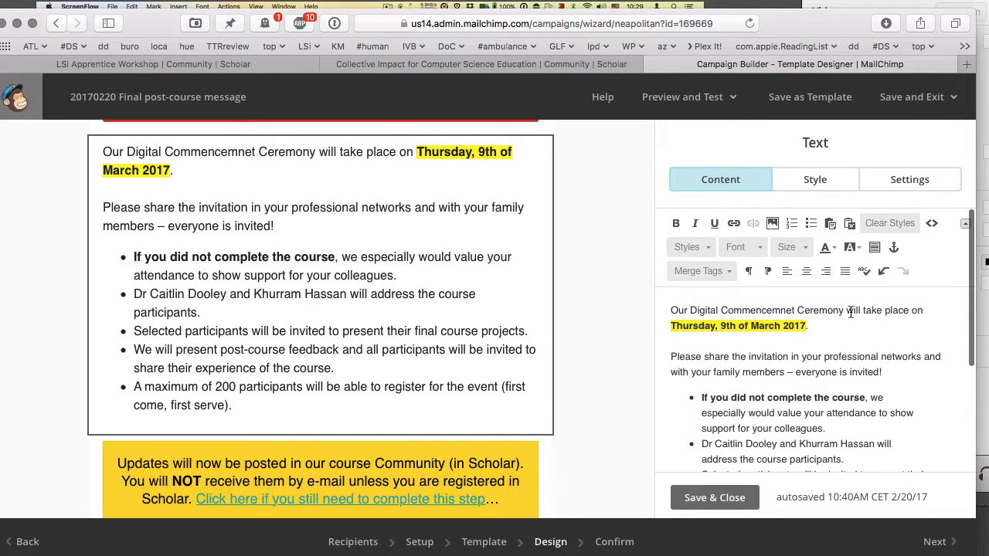
{"action": "type", "text": "Click here to "}
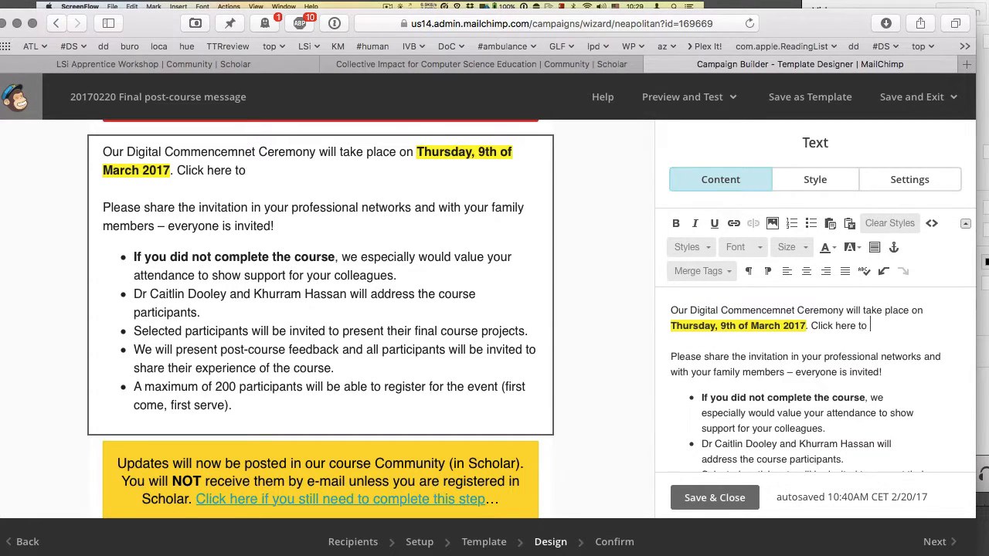
{"action": "type", "text": "register…"}
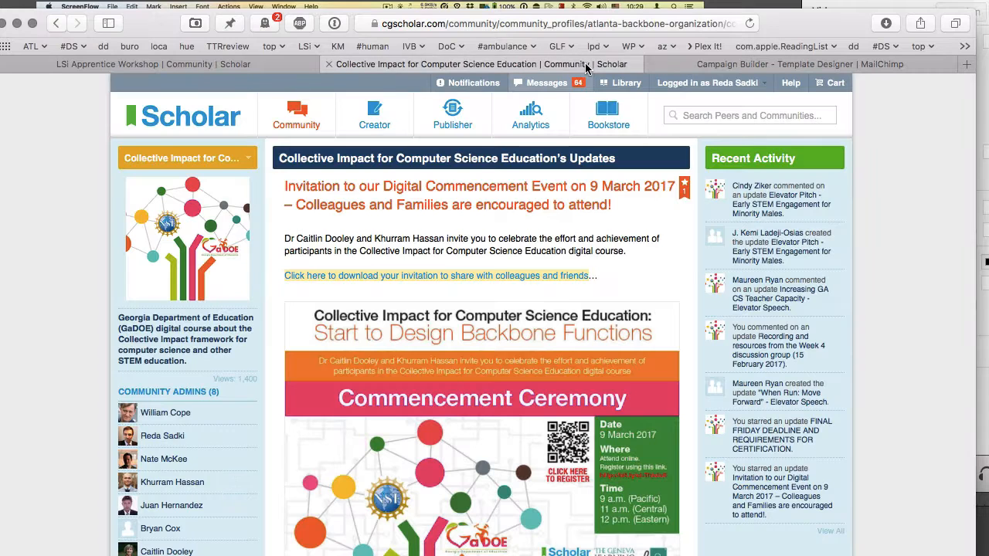
- Open the CGScholar post's Commencement Ceremony poster image in its own browser tab
{"action": "left_click", "coordinate": [595, 65]}
{"action": "scroll", "coordinate": [524, 299], "scroll_direction": "down", "scroll_amount": 10}
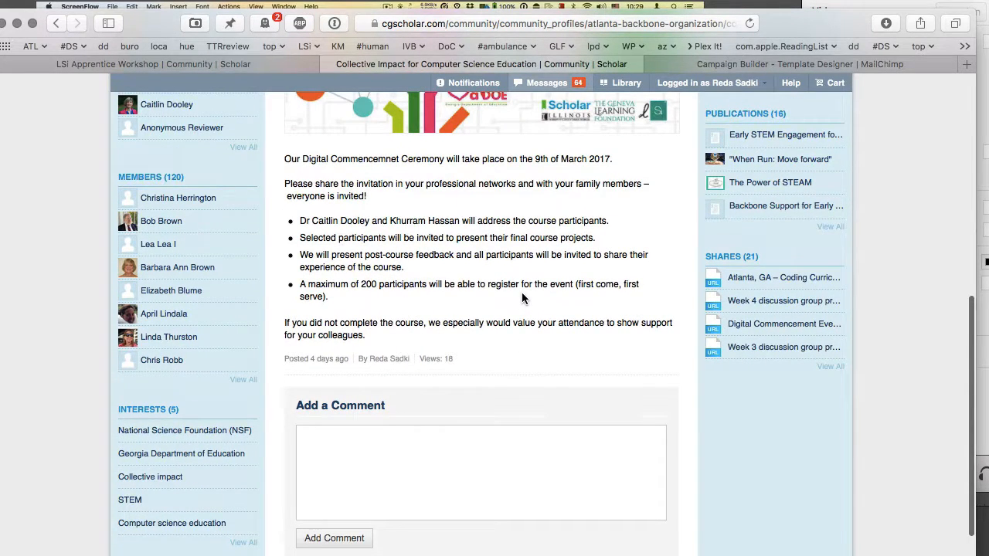
{"action": "scroll", "coordinate": [522, 298], "scroll_direction": "up", "scroll_amount": 3}
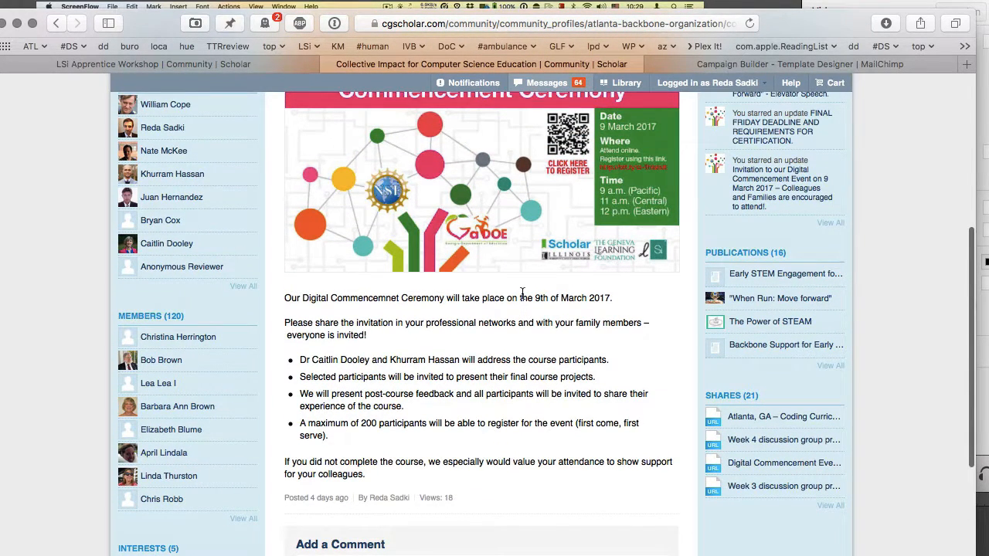
{"action": "right_click", "coordinate": [614, 173]}
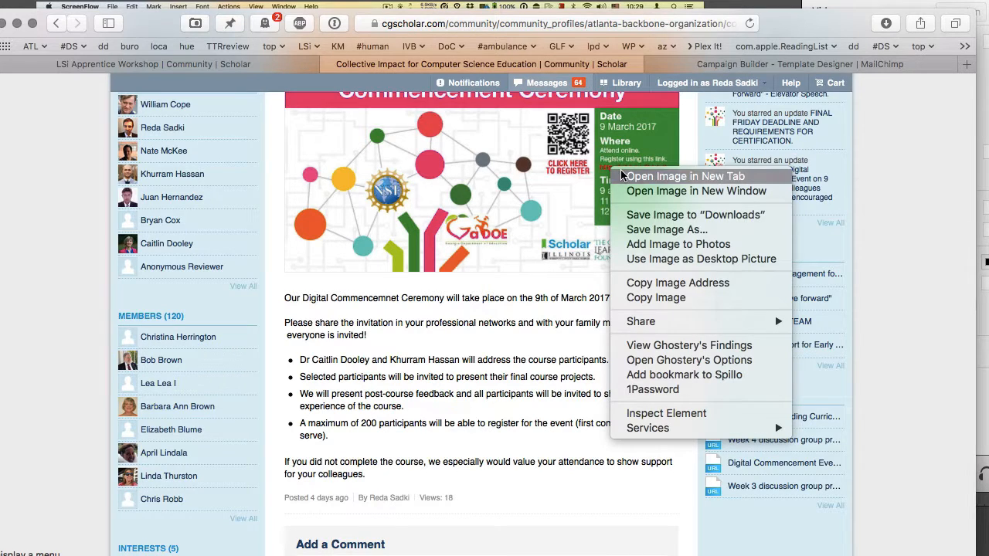
{"action": "left_click", "coordinate": [623, 176]}
{"action": "left_click", "coordinate": [629, 65]}
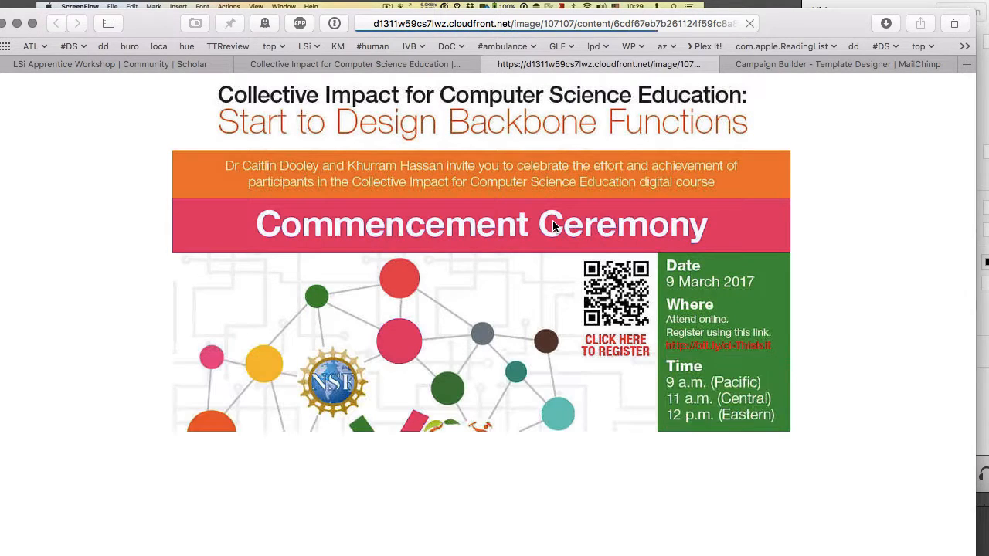
- View the poster full size to read its registration link, then go back to MailChimp
{"action": "left_click", "coordinate": [681, 324]}
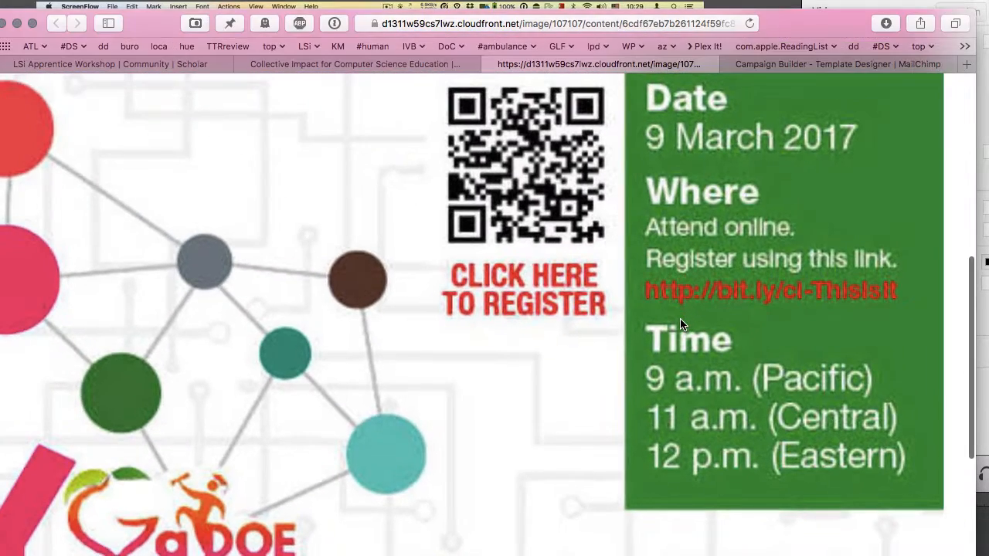
{"action": "scroll", "coordinate": [681, 324], "scroll_direction": "right", "scroll_amount": 2}
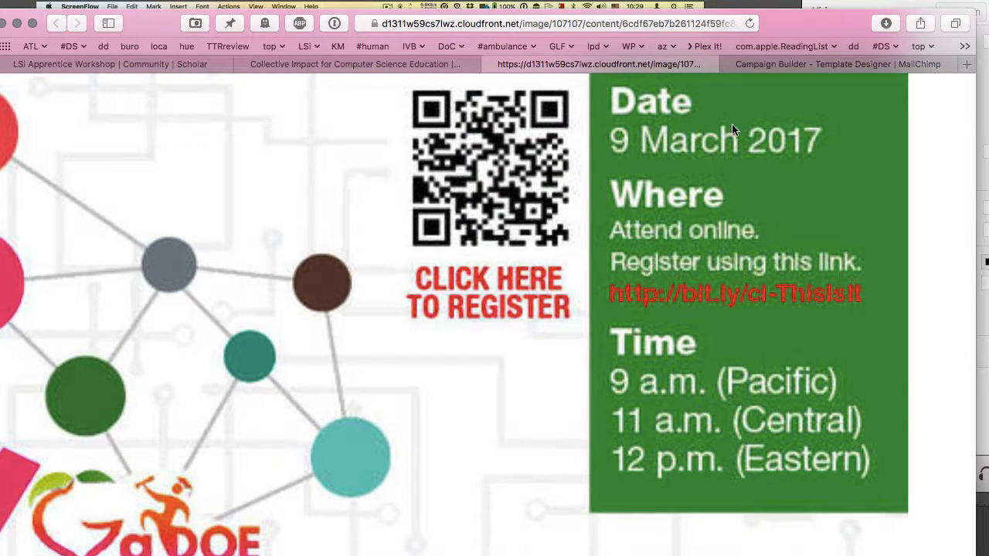
{"action": "left_click", "coordinate": [837, 64]}
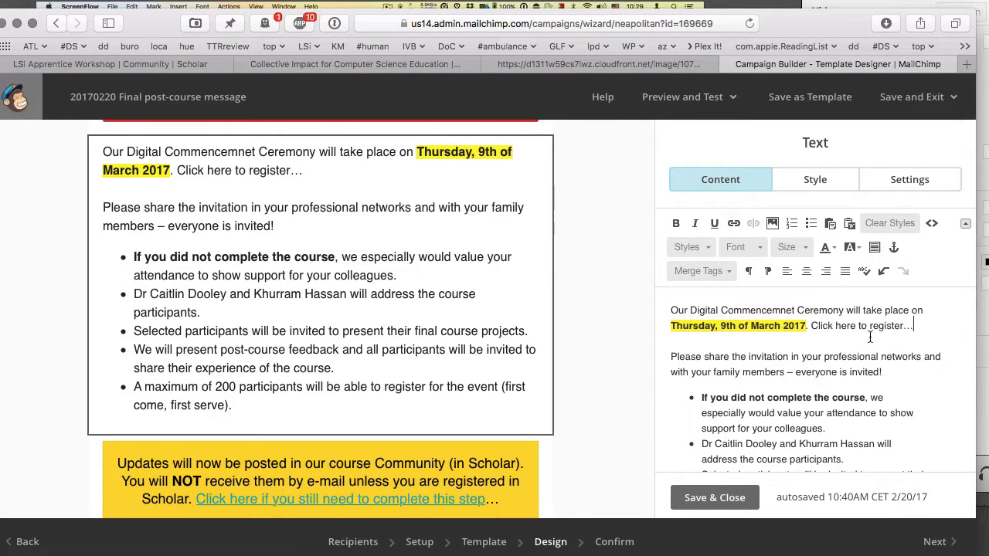
{"action": "left_click_drag", "start_coordinate": [820, 325], "coordinate": [877, 325]}
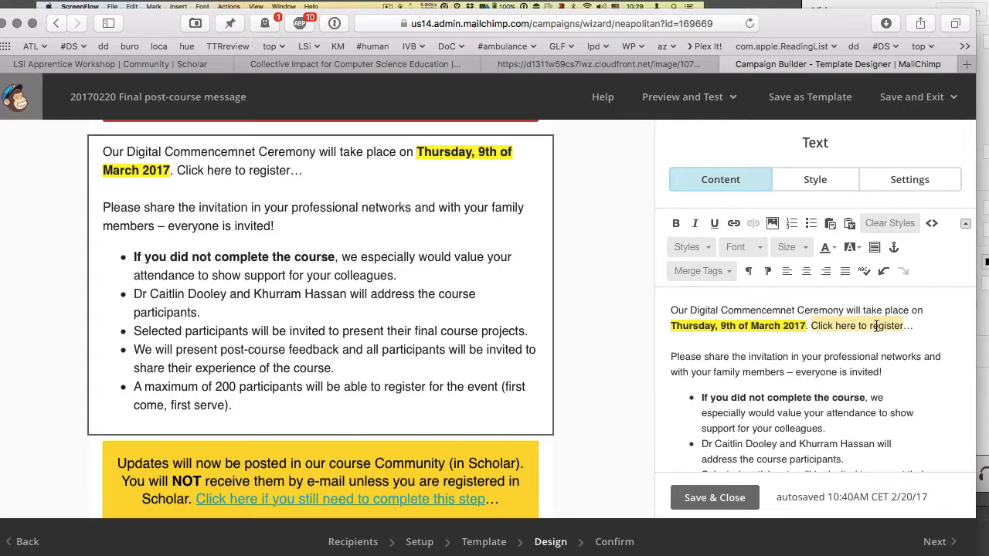
{"action": "left_click", "coordinate": [924, 325]}
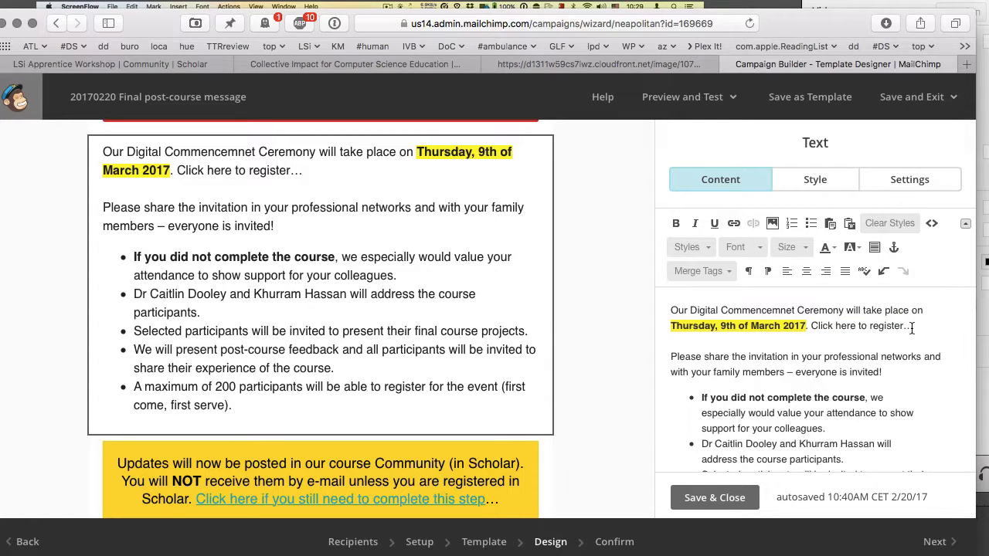
{"action": "left_click_drag", "start_coordinate": [812, 325], "coordinate": [913, 326]}
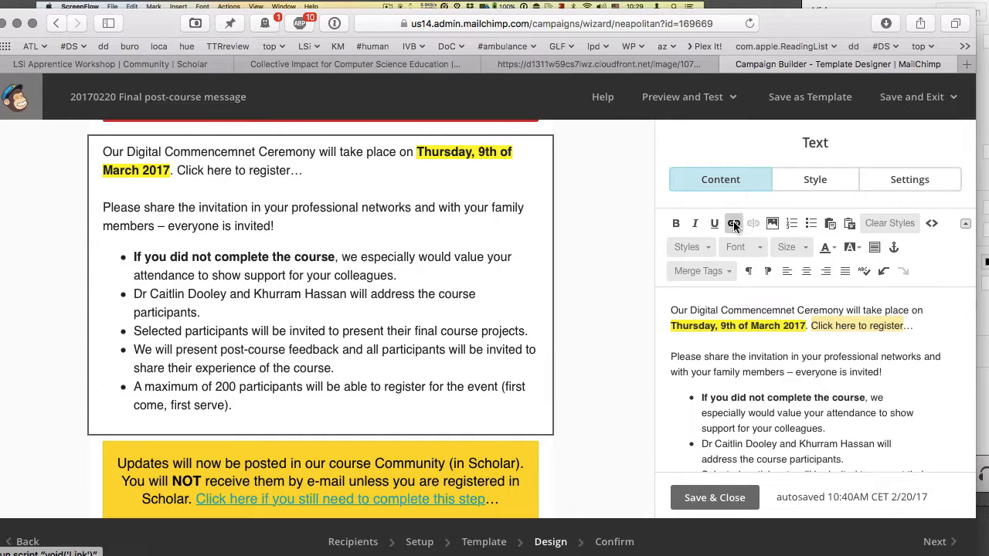
{"action": "left_click", "coordinate": [733, 223]}
{"action": "type", "text": "http://bit"}
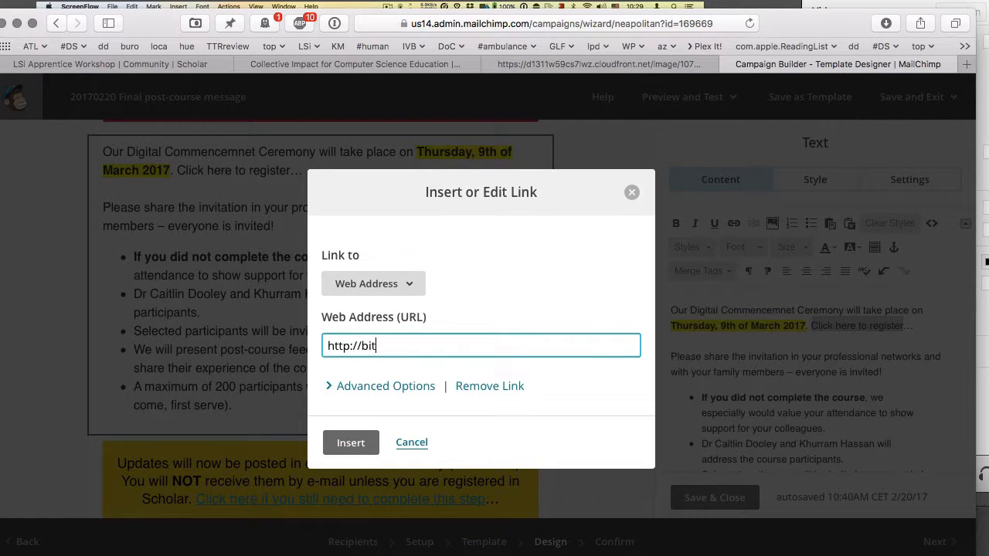
{"action": "type", "text": ".ly/ci-ThisIsIt"}
{"action": "left_click", "coordinate": [351, 442]}
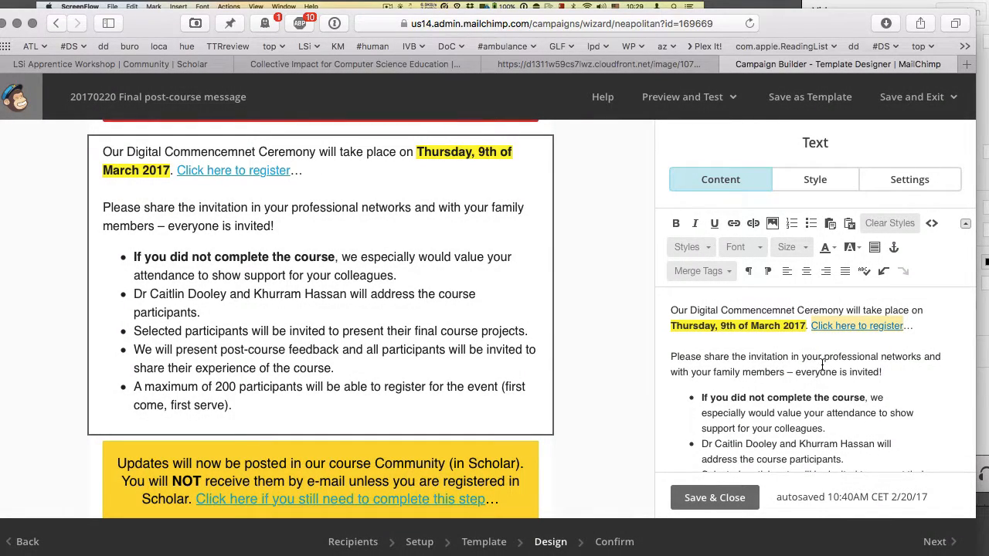
{"action": "scroll", "coordinate": [822, 363], "scroll_direction": "down", "scroll_amount": 5}
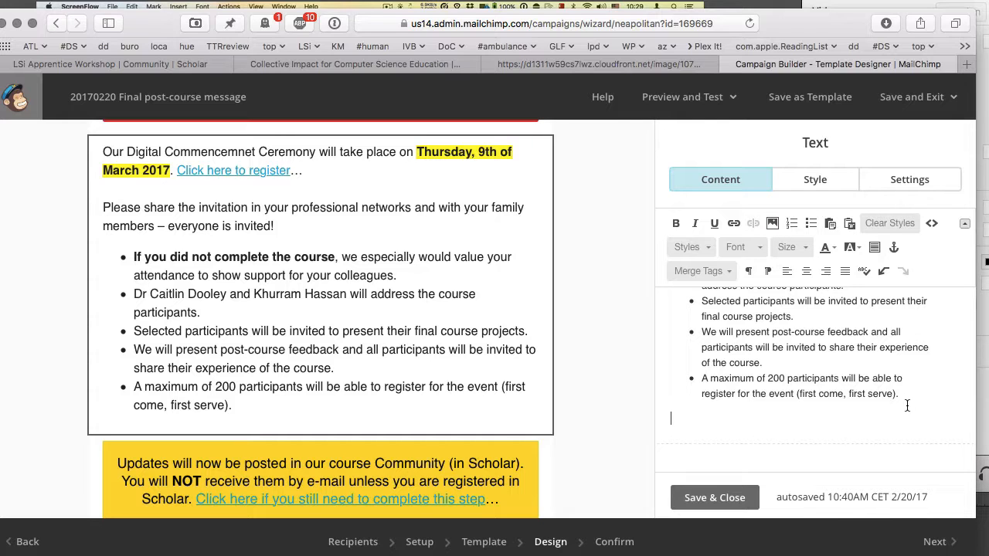
- Save the invitation text block, then reopen it and delete its first bullet
{"action": "left_click", "coordinate": [719, 497]}
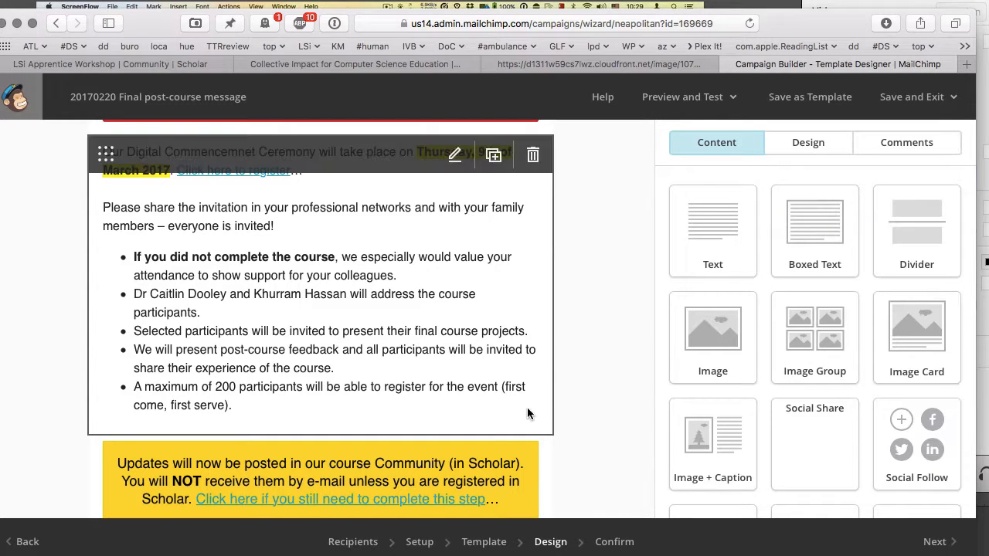
{"action": "scroll", "coordinate": [527, 407], "scroll_direction": "down", "scroll_amount": 2}
{"action": "scroll", "coordinate": [527, 407], "scroll_direction": "down", "scroll_amount": 2}
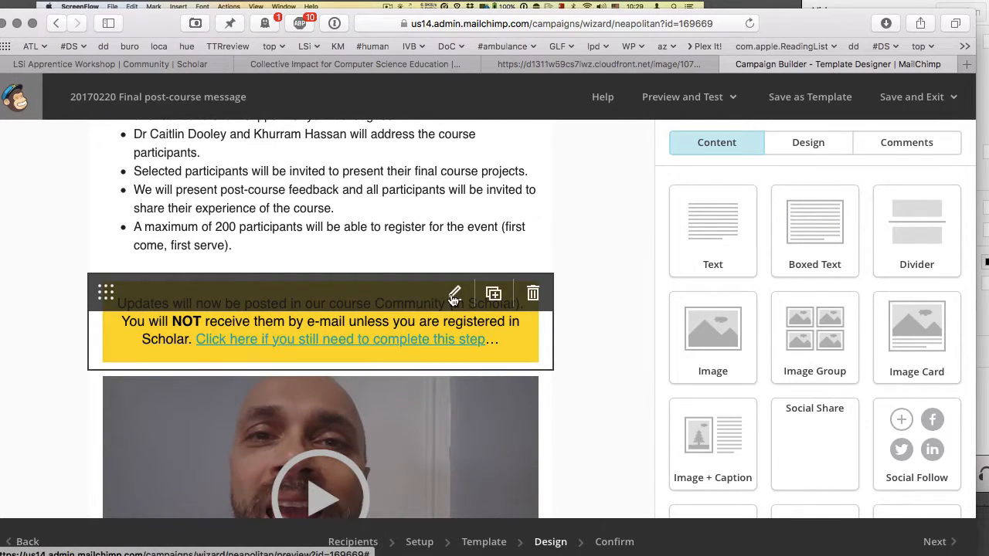
{"action": "scroll", "coordinate": [447, 212], "scroll_direction": "up", "scroll_amount": 3}
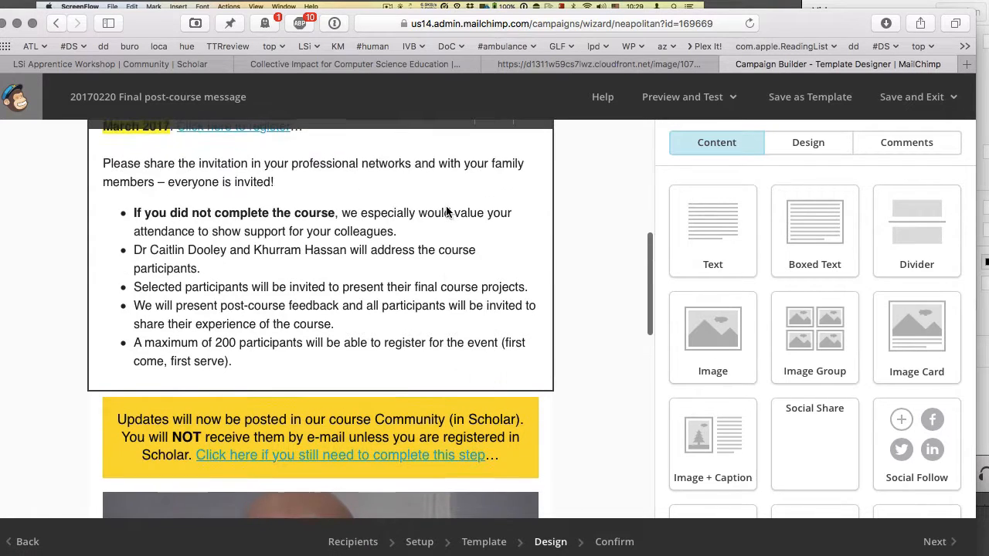
{"action": "scroll", "coordinate": [446, 208], "scroll_direction": "up", "scroll_amount": 4}
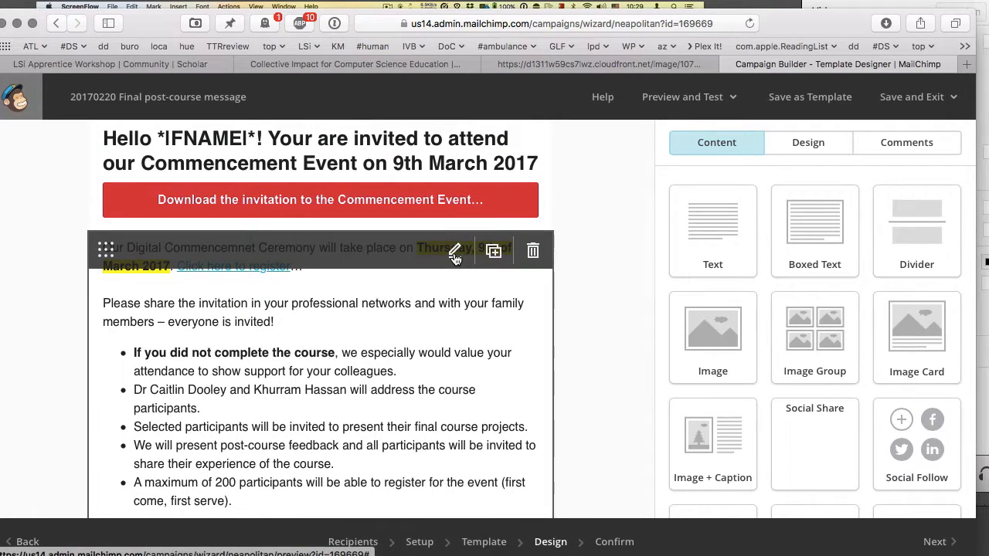
{"action": "left_click", "coordinate": [456, 250]}
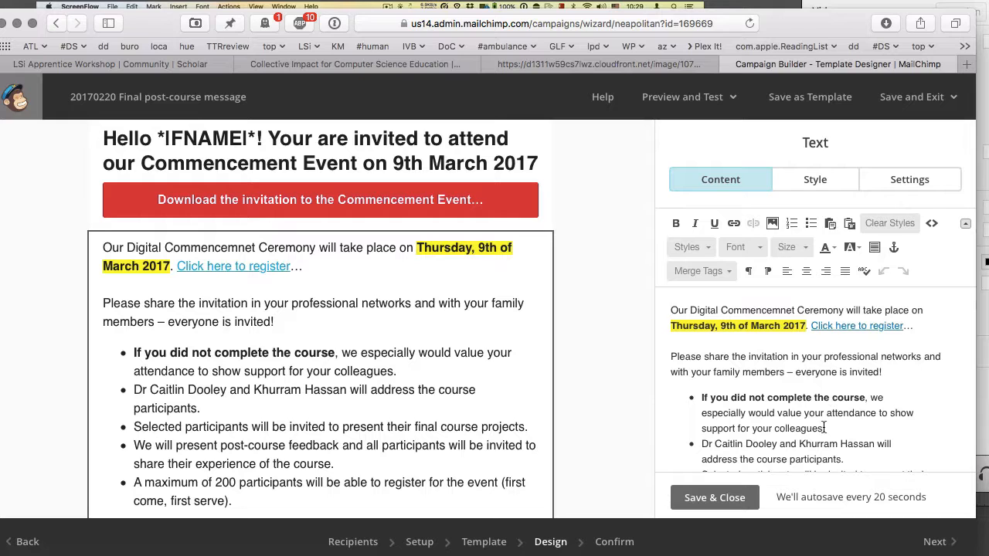
{"action": "left_click_drag", "start_coordinate": [824, 428], "coordinate": [699, 398]}
{"action": "key", "text": "super+c"}
{"action": "key", "text": "BackSpace"}
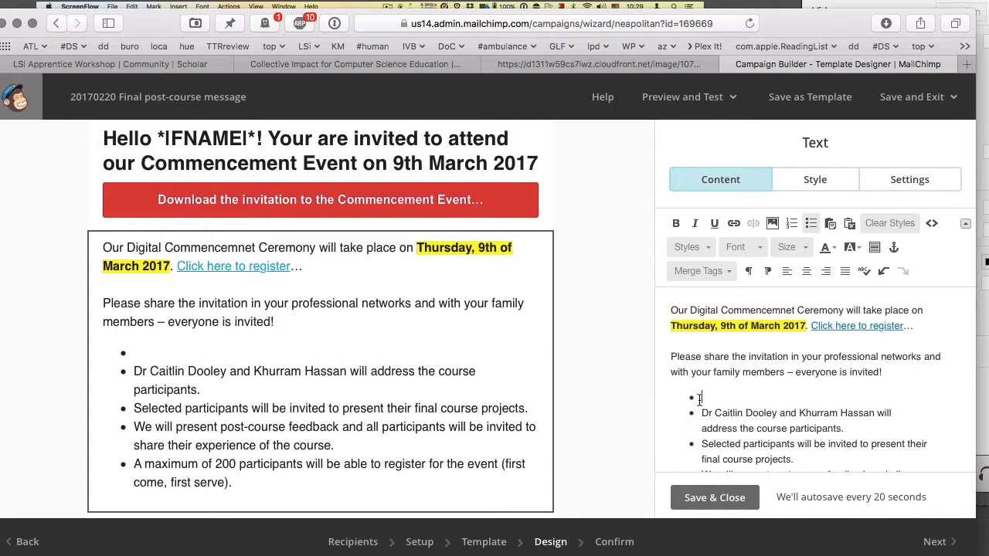
{"action": "key", "text": "BackSpace"}
- Reset the yellow notice block's text to just 'Updates'
{"action": "scroll", "coordinate": [467, 344], "scroll_direction": "down", "scroll_amount": 5}
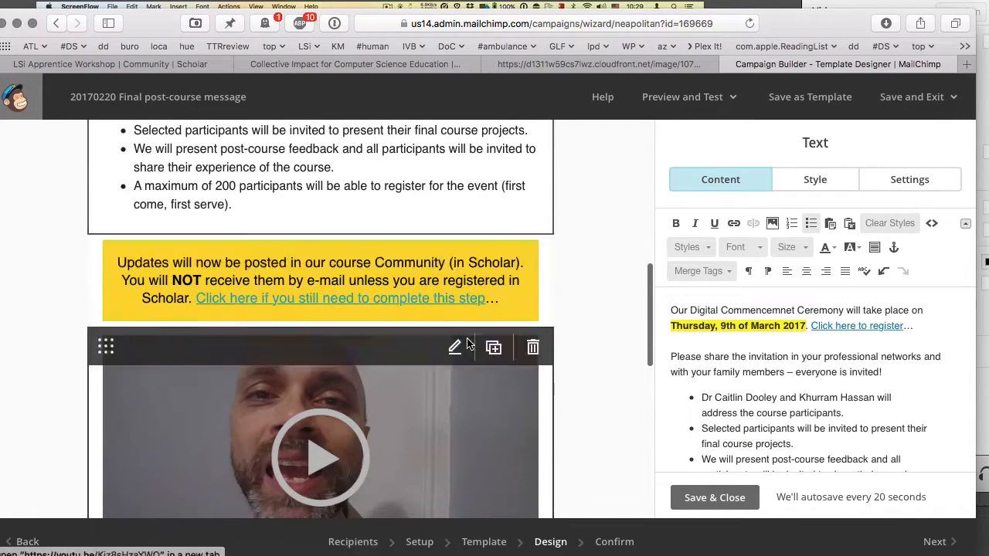
{"action": "left_click", "coordinate": [454, 249]}
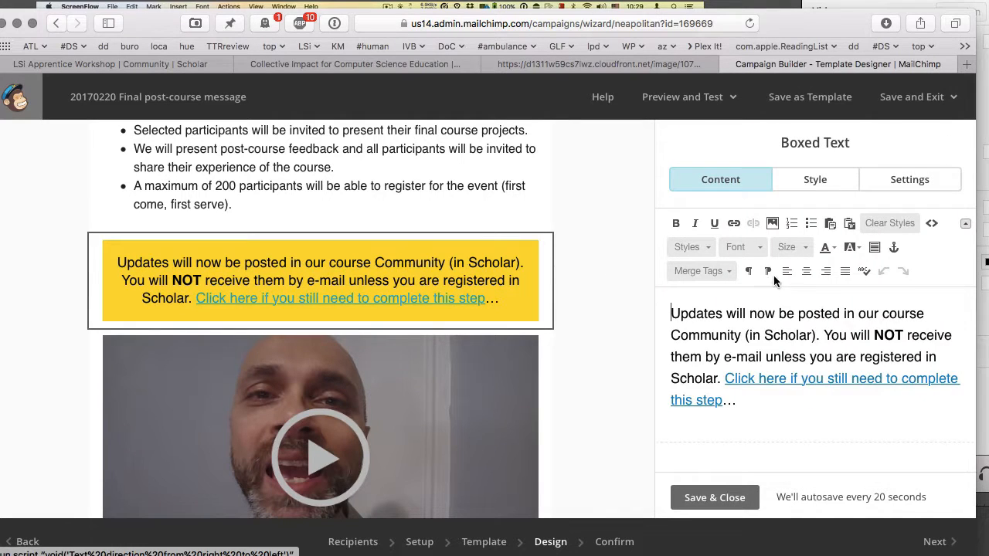
{"action": "key", "text": "super+a"}
{"action": "key", "text": "BackSpace"}
{"action": "key", "text": "shift+super+v"}
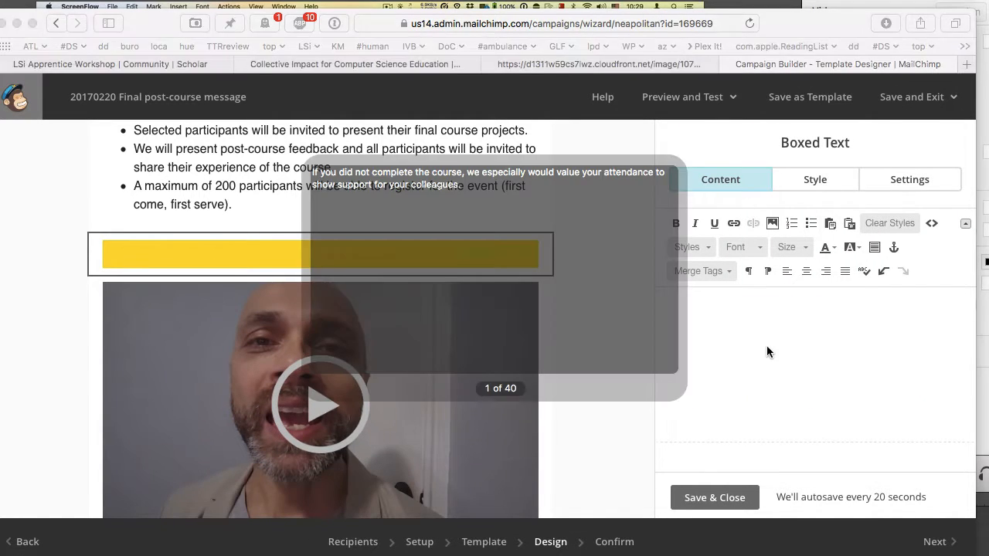
{"action": "key", "text": "Return"}
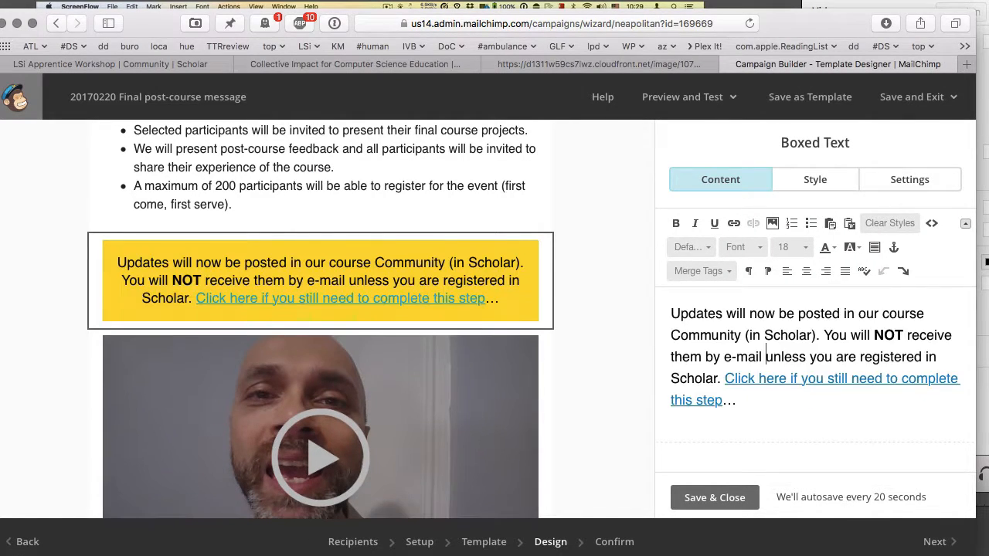
{"action": "key", "text": "super+a"}
{"action": "type", "text": "Updates"}
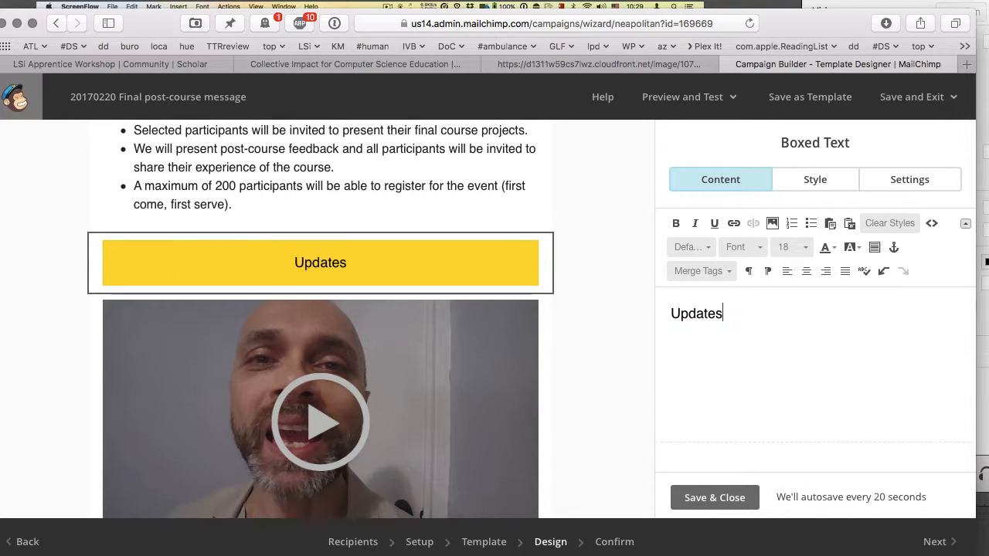
- Try pasting the saved sentence after 'Updates', undoing each attempt
{"action": "key", "text": "super+shift+v"}
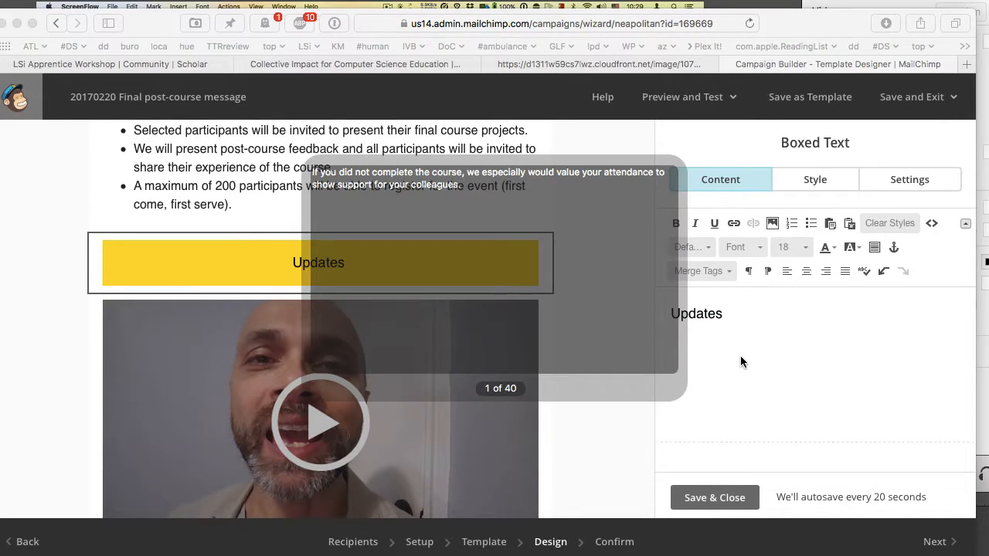
{"action": "key", "text": "Return"}
{"action": "key", "text": "super+z"}
{"action": "key", "text": "BackSpace"}
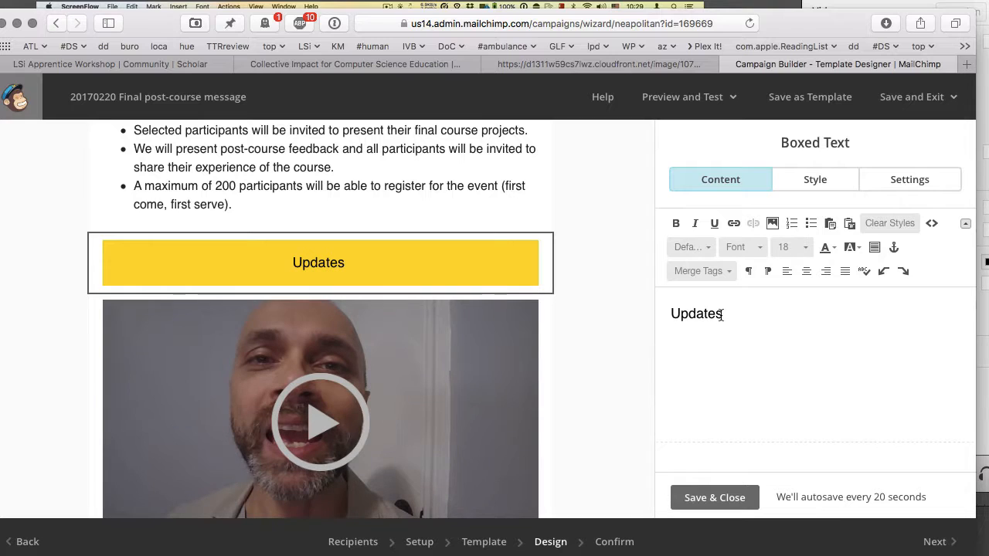
{"action": "key", "text": "Left"}
{"action": "key", "text": "super+shift+v"}
{"action": "key", "text": "Return"}
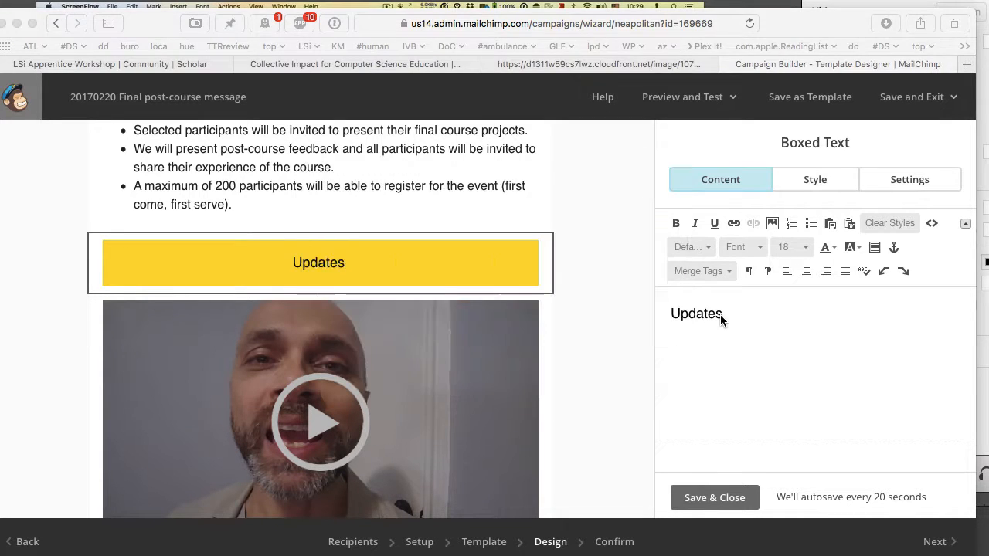
{"action": "key", "text": "super+z"}
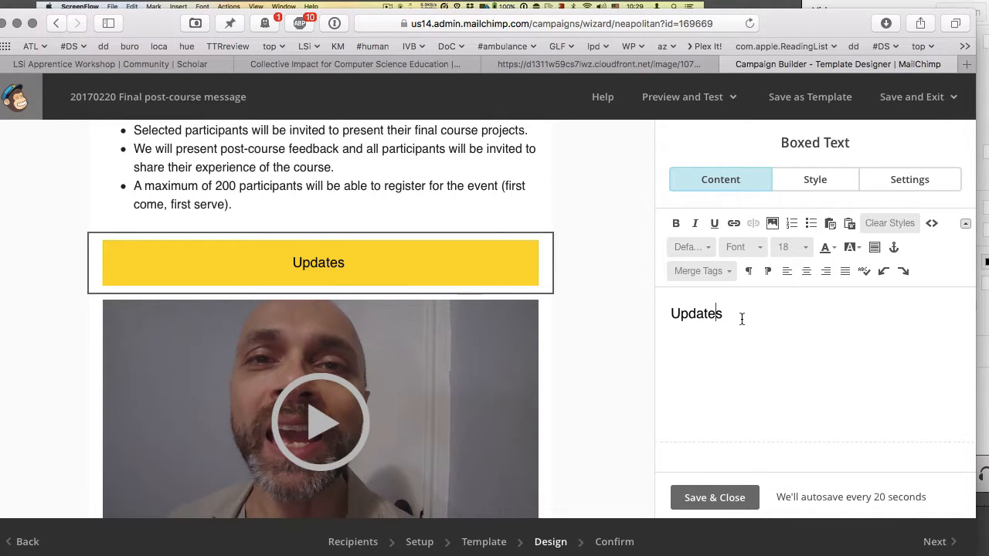
- Replace 'Updates' with the pasted invitation sentence and style it as Heading 1
{"action": "double_click", "coordinate": [717, 314]}
{"action": "key", "text": "super+v"}
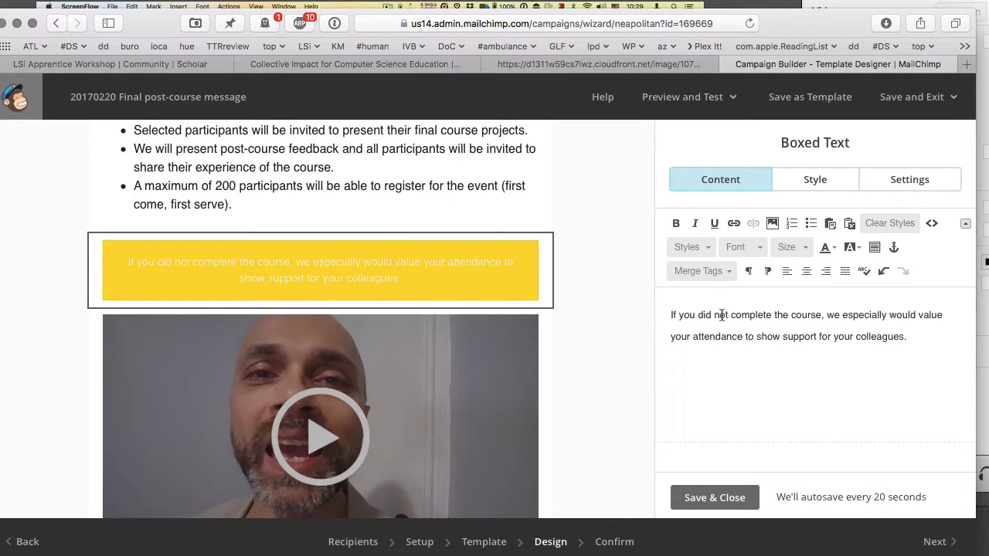
{"action": "key", "text": "super+a"}
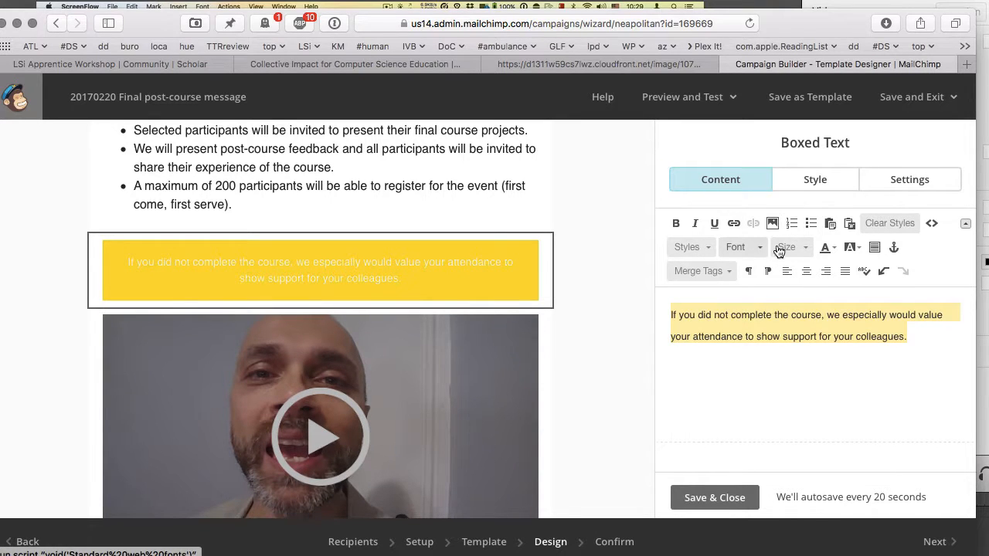
{"action": "left_click", "coordinate": [703, 247]}
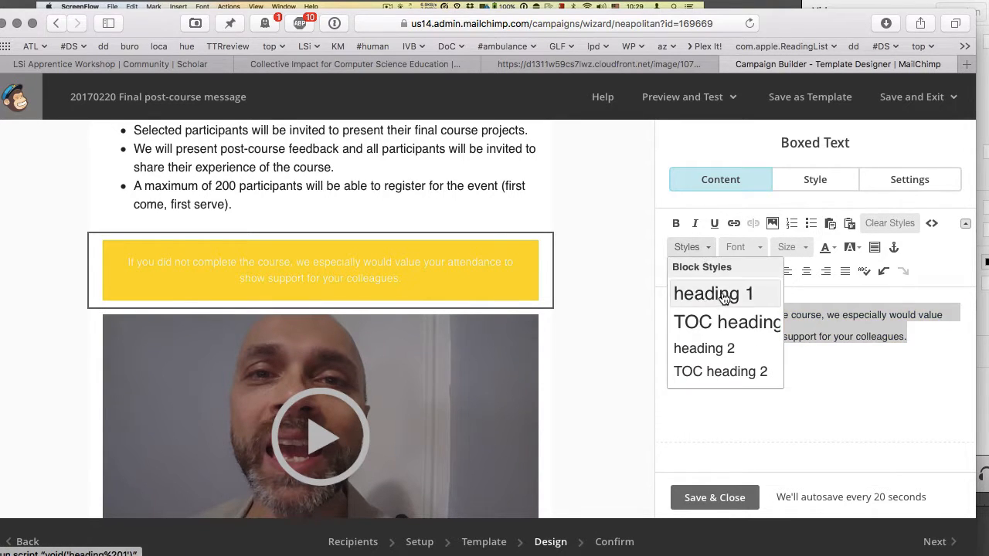
{"action": "left_click", "coordinate": [723, 299]}
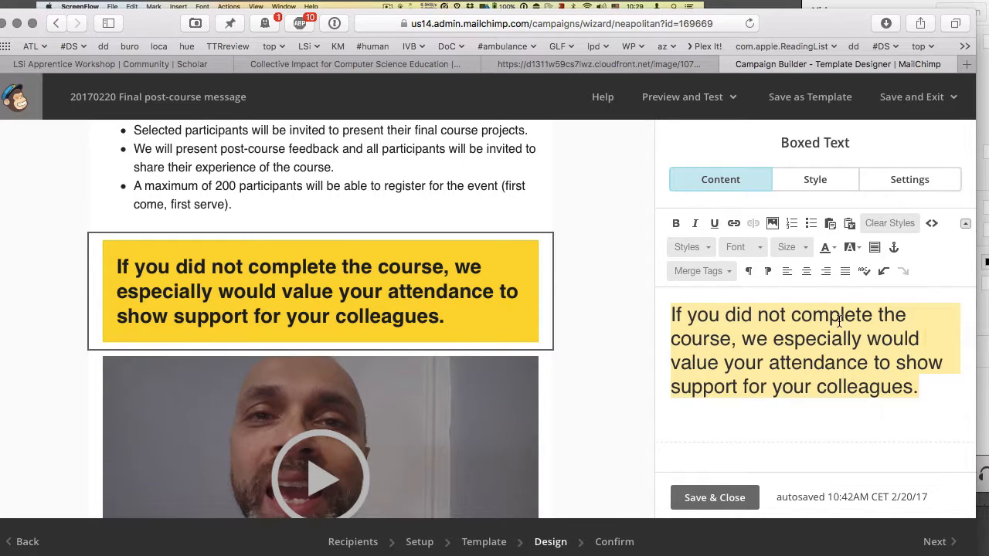
- Change 'colleagues' to 'peers' in the heading sentence
{"action": "double_click", "coordinate": [856, 391]}
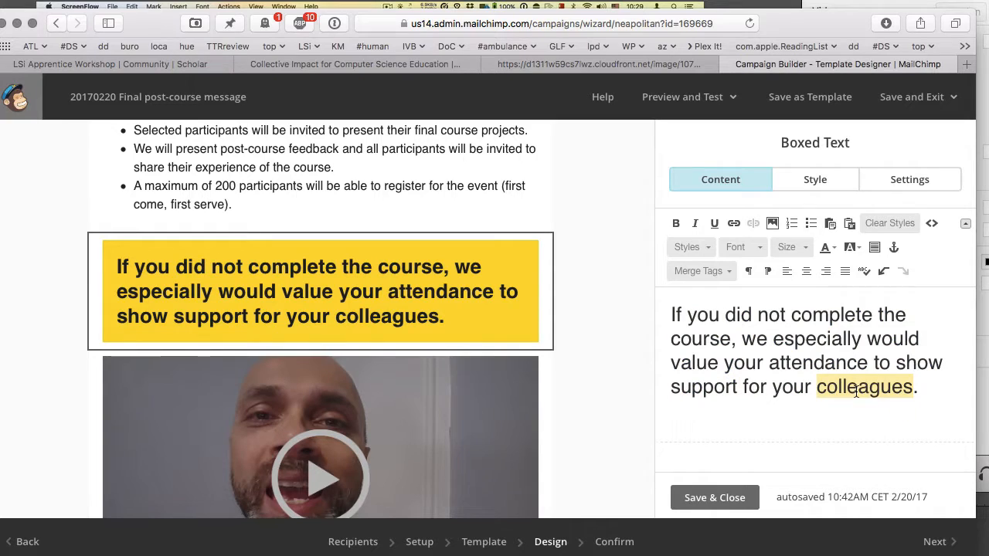
{"action": "type", "text": "peers "}
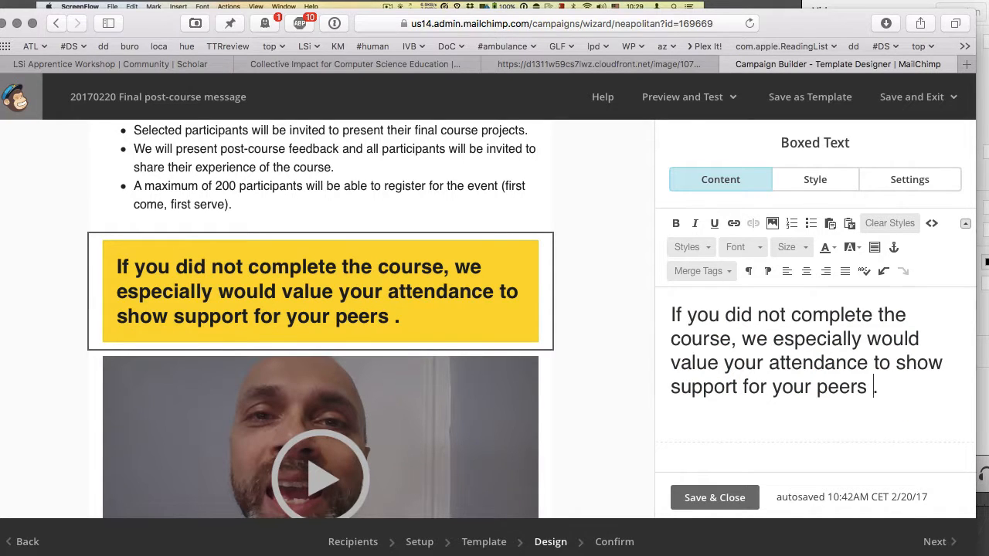
{"action": "type", "text": "who dedicated "}
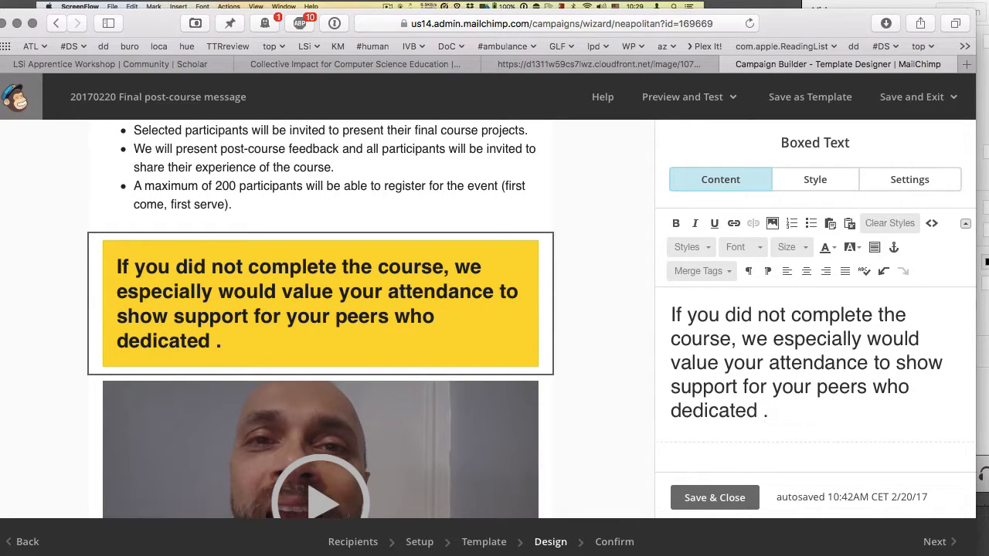
{"action": "type", "text": "effort"}
{"action": "key", "text": "BackSpace"}
{"action": "key", "text": "BackSpace"}
{"action": "key", "text": "BackSpace"}
{"action": "key", "text": "BackSpace"}
{"action": "key", "text": "BackSpace"}
{"action": "key", "text": "BackSpace"}
{"action": "key", "text": "BackSpace"}
{"action": "key", "text": "BackSpace"}
{"action": "key", "text": "BackSpace"}
{"action": "key", "text": "BackSpace"}
{"action": "key", "text": "BackSpace"}
{"action": "key", "text": "BackSpace"}
{"action": "key", "text": "BackSpace"}
{"action": "key", "text": "BackSpace"}
{"action": "key", "text": "BackSpace"}
{"action": "key", "text": "BackSpace"}
{"action": "key", "text": "BackSpace"}
{"action": "key", "text": "BackSpace"}
{"action": "key", "text": "BackSpace"}
{"action": "key", "text": "BackSpace"}
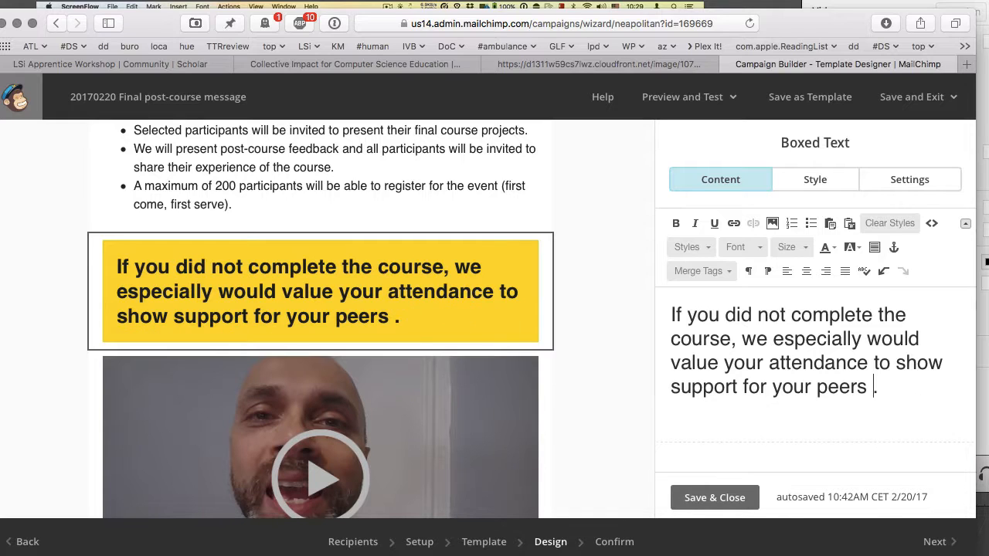
{"action": "double_click", "coordinate": [840, 388]}
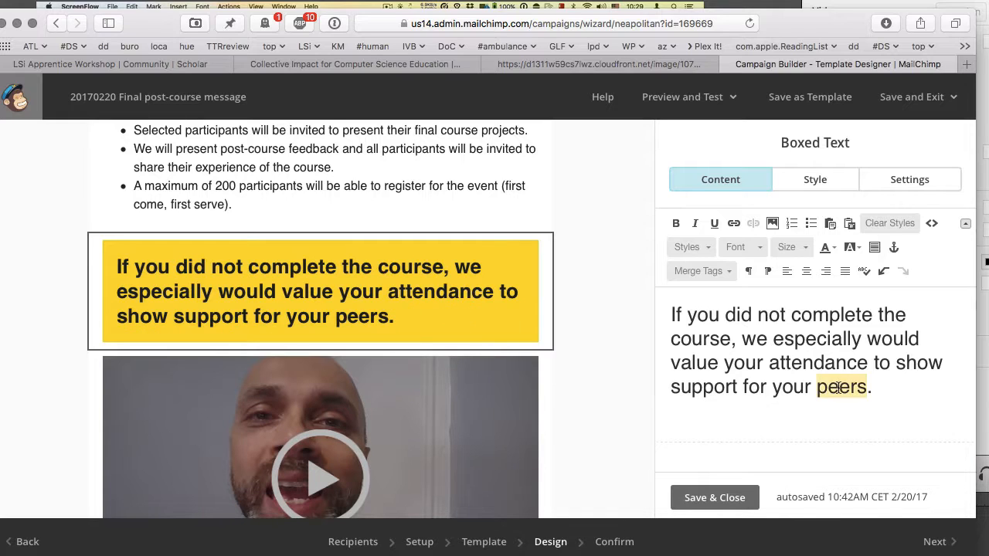
{"action": "left_click", "coordinate": [900, 394]}
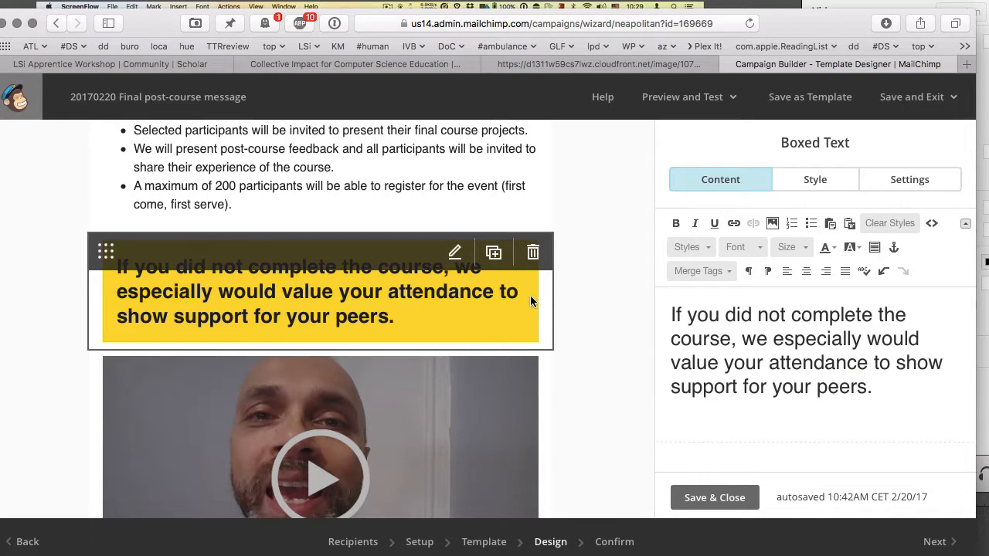
- Open the video block for editing and switch to the Collective Impact community page
{"action": "scroll", "coordinate": [387, 332], "scroll_direction": "down", "scroll_amount": 4}
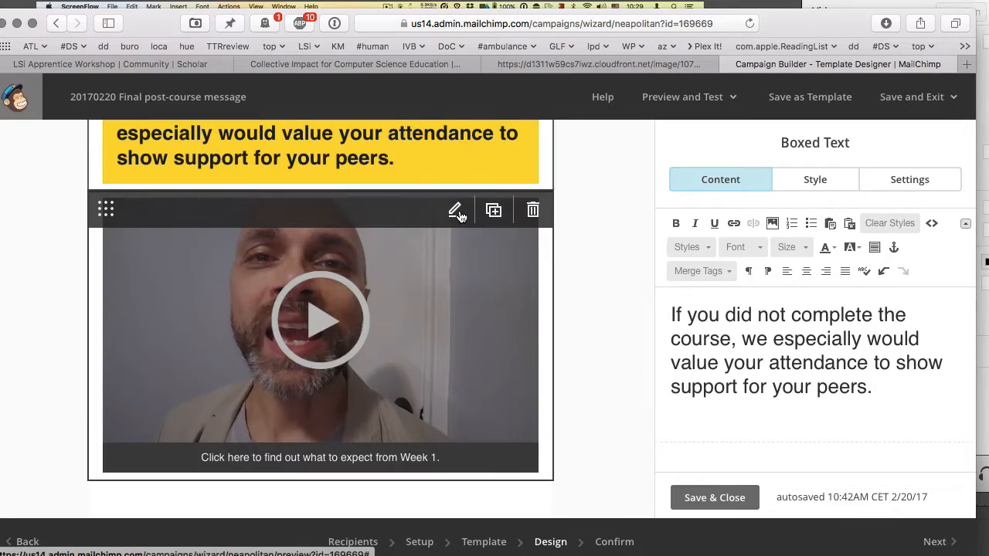
{"action": "left_click", "coordinate": [455, 210]}
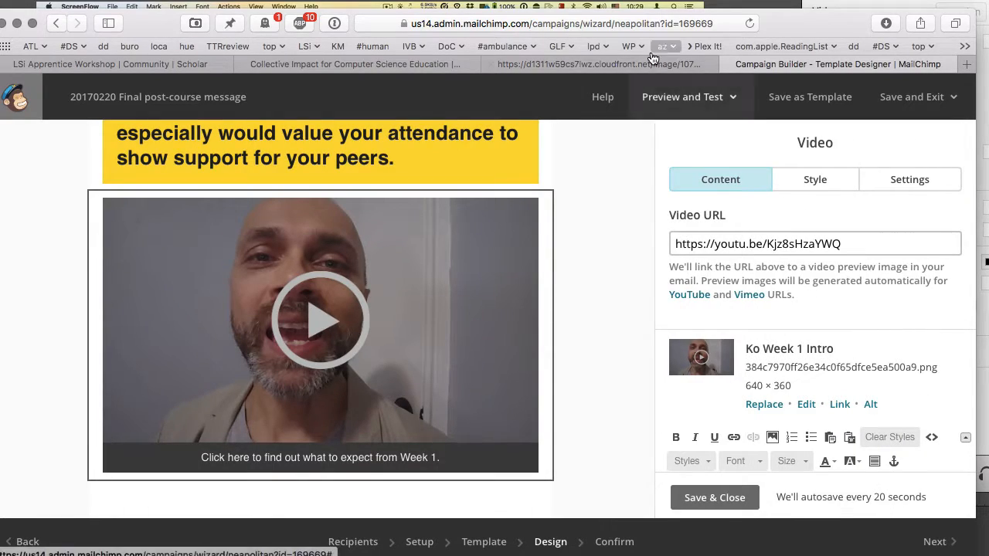
{"action": "left_click", "coordinate": [414, 63]}
{"action": "scroll", "coordinate": [309, 270], "scroll_direction": "up", "scroll_amount": 5}
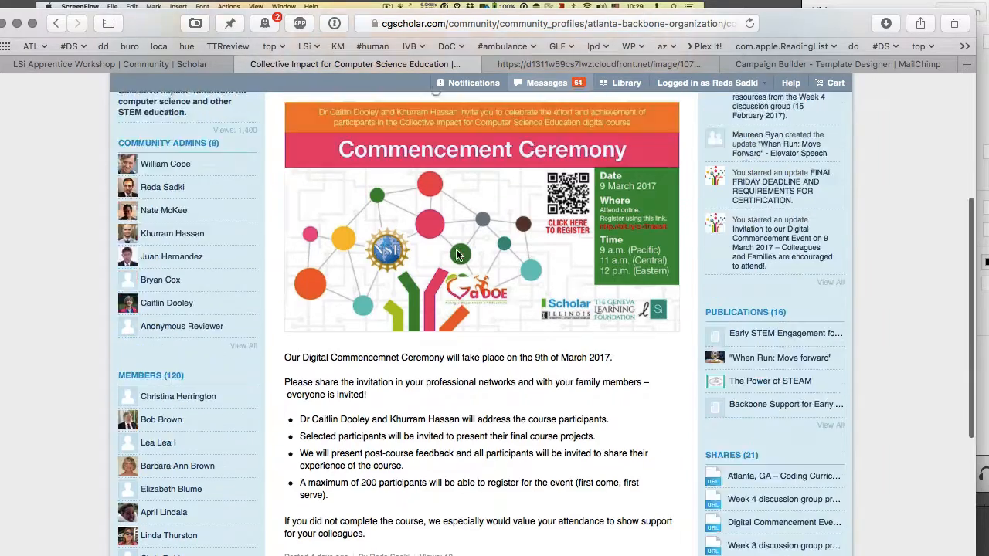
- Open the post-course survey update from the Collective Impact activity stream
{"action": "mouse_move", "coordinate": [182, 158]}
{"action": "left_click", "coordinate": [175, 184]}
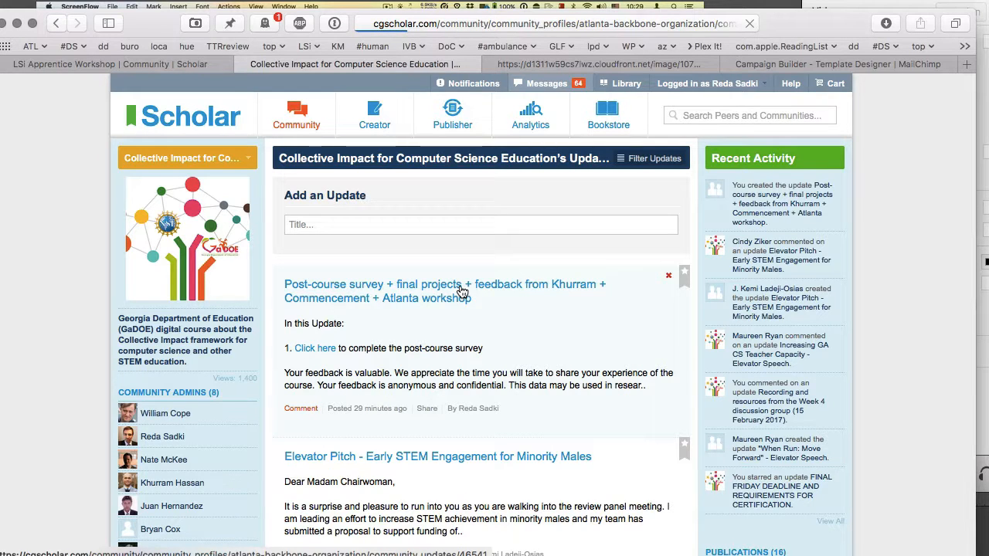
{"action": "left_click", "coordinate": [461, 291]}
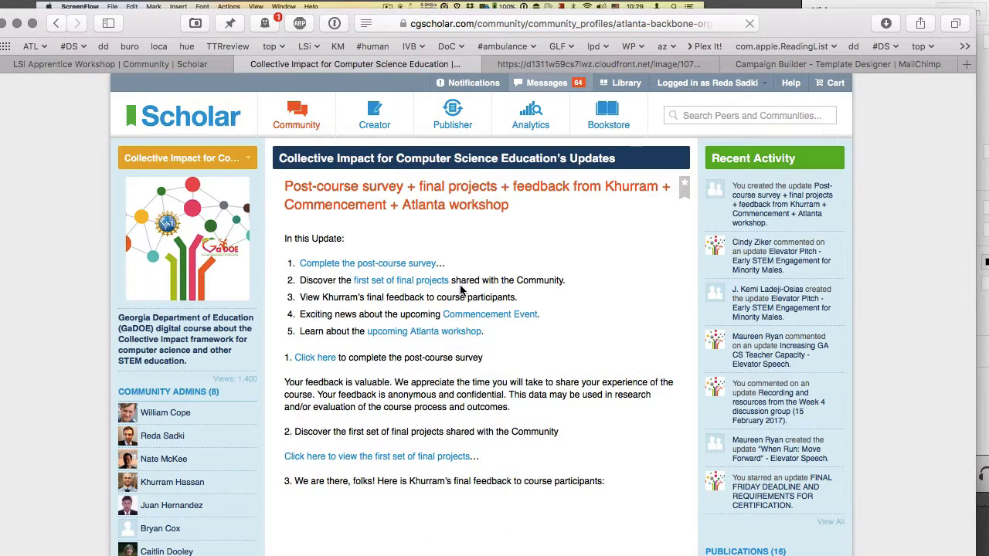
{"action": "scroll", "coordinate": [461, 291], "scroll_direction": "down", "scroll_amount": 1}
{"action": "scroll", "coordinate": [462, 291], "scroll_direction": "down", "scroll_amount": 5}
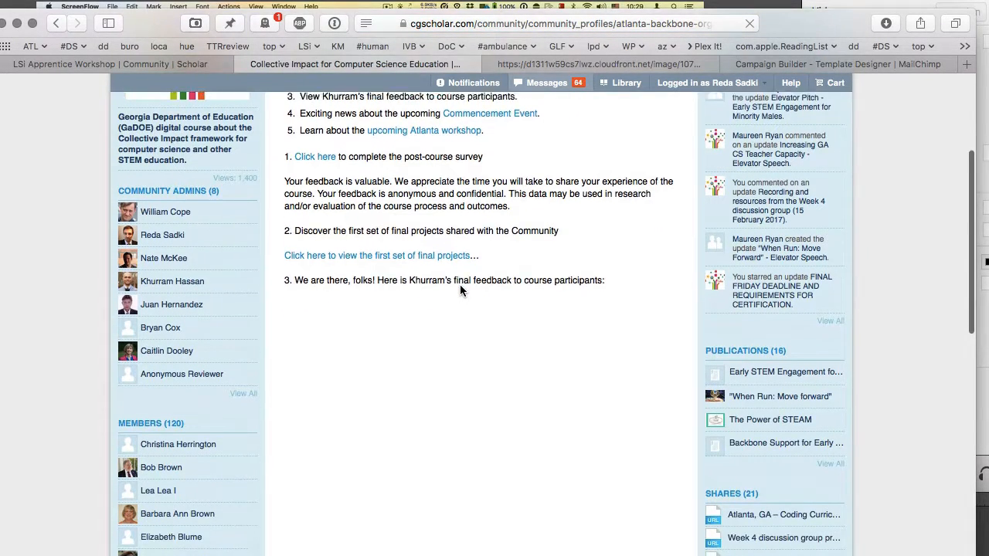
{"action": "scroll", "coordinate": [460, 291], "scroll_direction": "down", "scroll_amount": 1}
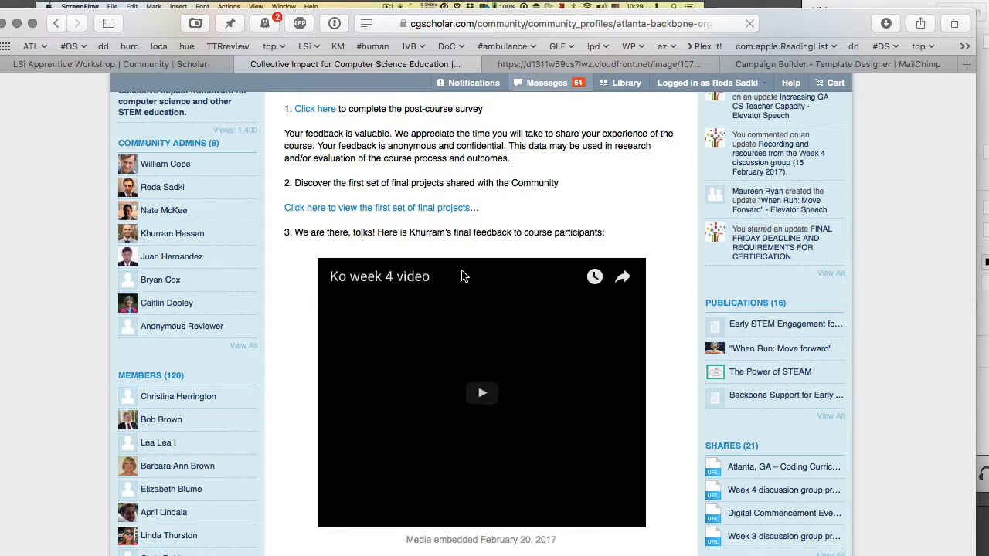
- Copy the Ko week 4 video's YouTube address and return to MailChimp's video URL field
{"action": "left_click", "coordinate": [420, 279]}
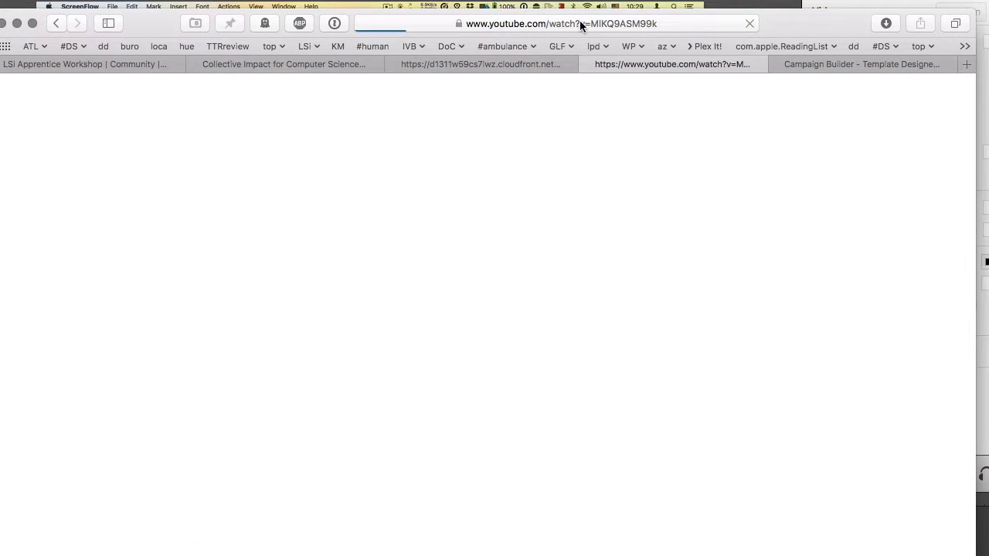
{"action": "left_click", "coordinate": [580, 23]}
{"action": "key", "text": "super+c"}
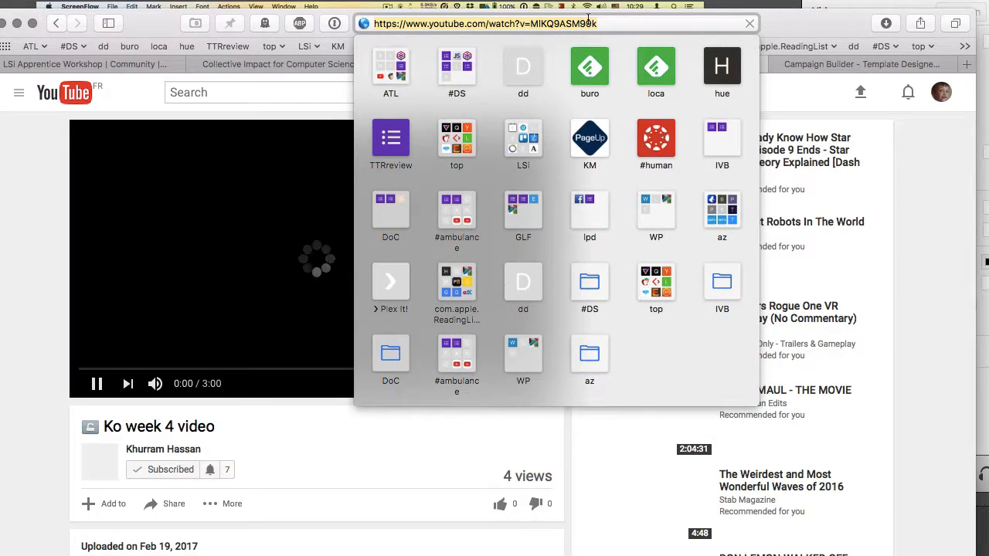
{"action": "key", "text": "super+w"}
{"action": "left_click", "coordinate": [842, 64]}
{"action": "left_click", "coordinate": [744, 244]}
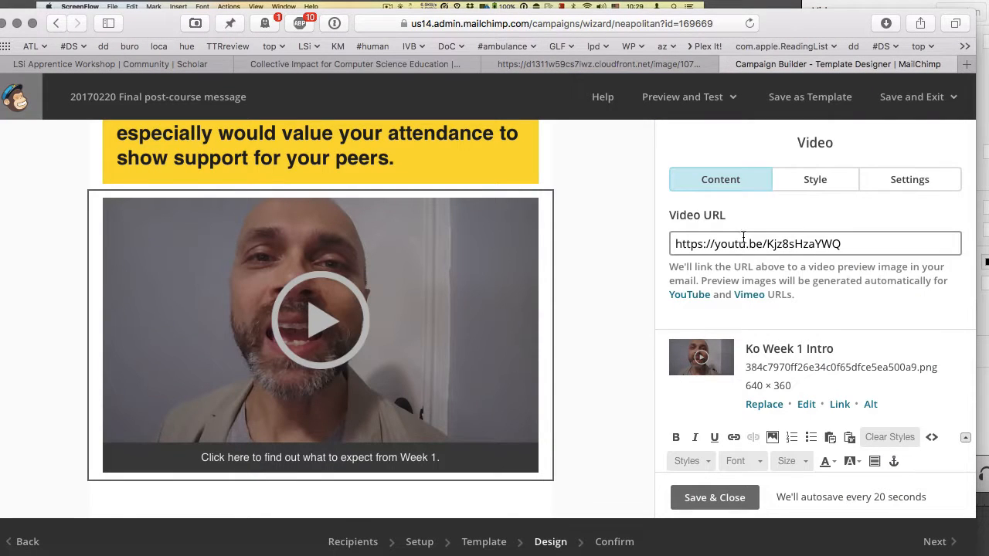
- Paste the Ko week 4 YouTube link into the video block's URL field
{"action": "key", "text": "ctrl+a"}
{"action": "type", "text": "https://www.youtube.com/watch?v=MlKQ9ASM99k"}
{"action": "scroll", "coordinate": [800, 278], "scroll_direction": "down", "scroll_amount": 3}
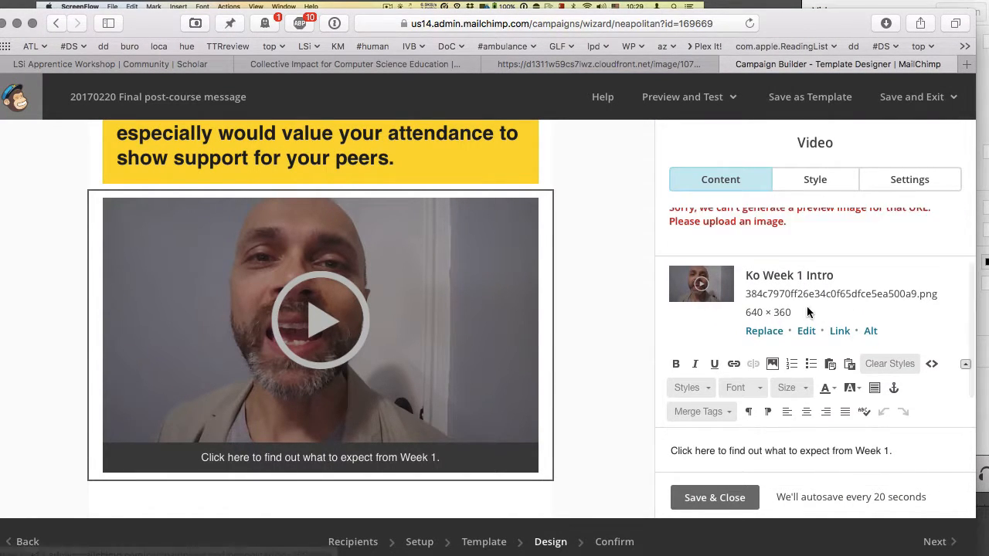
{"action": "scroll", "coordinate": [777, 337], "scroll_direction": "up", "scroll_amount": 2}
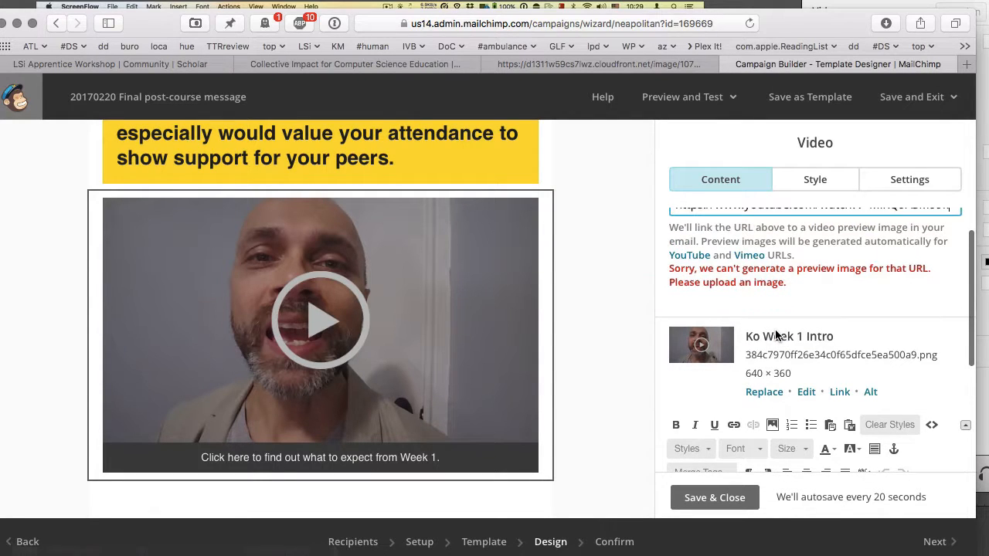
{"action": "scroll", "coordinate": [777, 340], "scroll_direction": "down", "scroll_amount": 1}
{"action": "scroll", "coordinate": [779, 384], "scroll_direction": "up", "scroll_amount": 1}
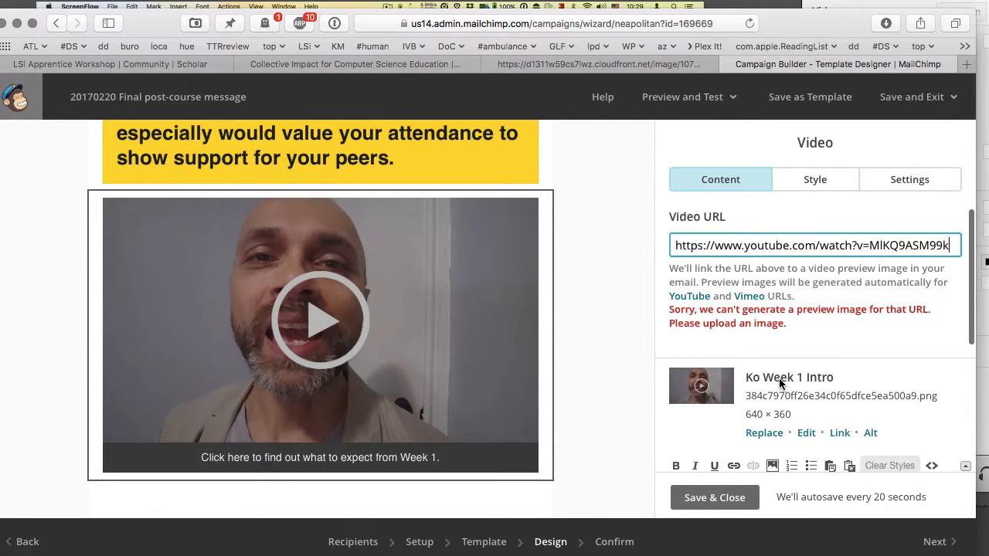
{"action": "scroll", "coordinate": [779, 379], "scroll_direction": "down", "scroll_amount": 1}
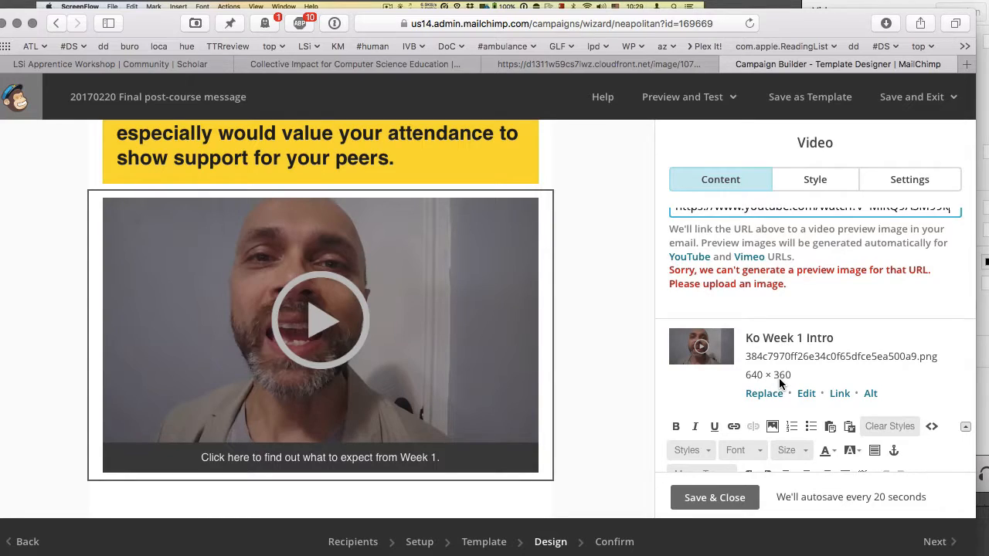
- Load the Ko week 4 YouTube link in a new browser tab
{"action": "key", "text": "super+t"}
{"action": "type", "text": "https://www.youtube.com/watch?v=MlKQ9ASM99k"}
{"action": "key", "text": "Escape"}
{"action": "key", "text": "super+v"}
{"action": "key", "text": "Return"}
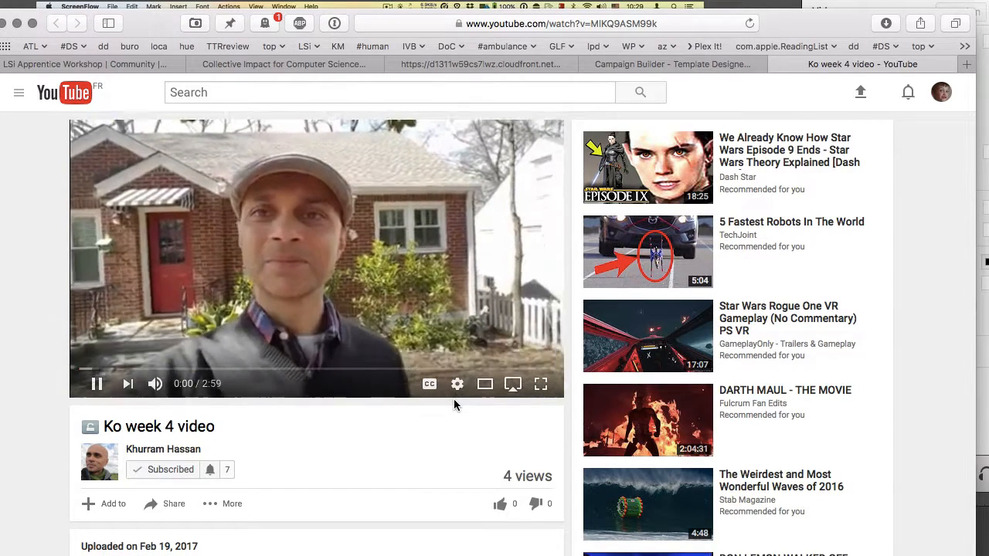
- Screenshot the Ko week 4 video player paused at 0:26, then return to the campaign builder
{"action": "left_click", "coordinate": [96, 386]}
{"action": "key", "text": "l"}
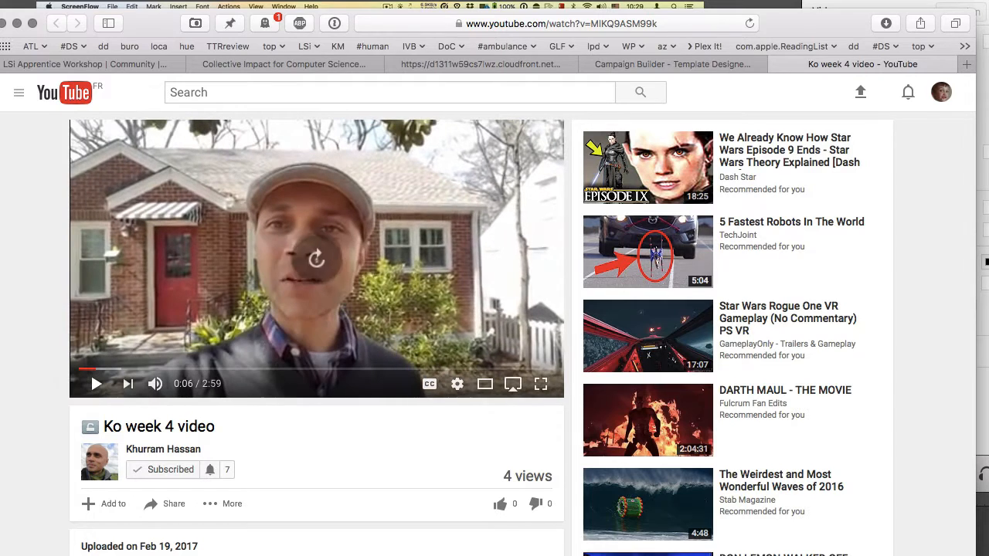
{"action": "key", "text": "l"}
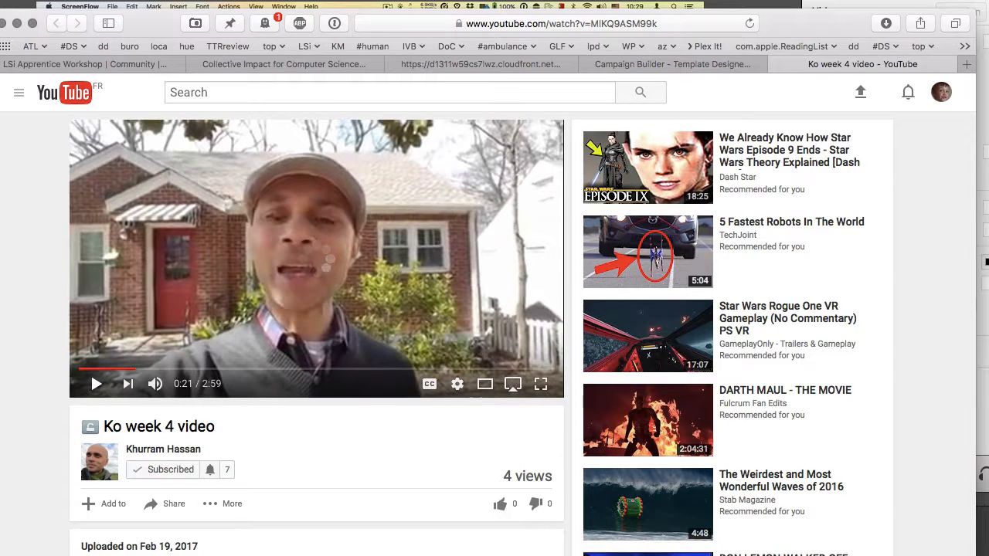
{"action": "key", "text": "Right"}
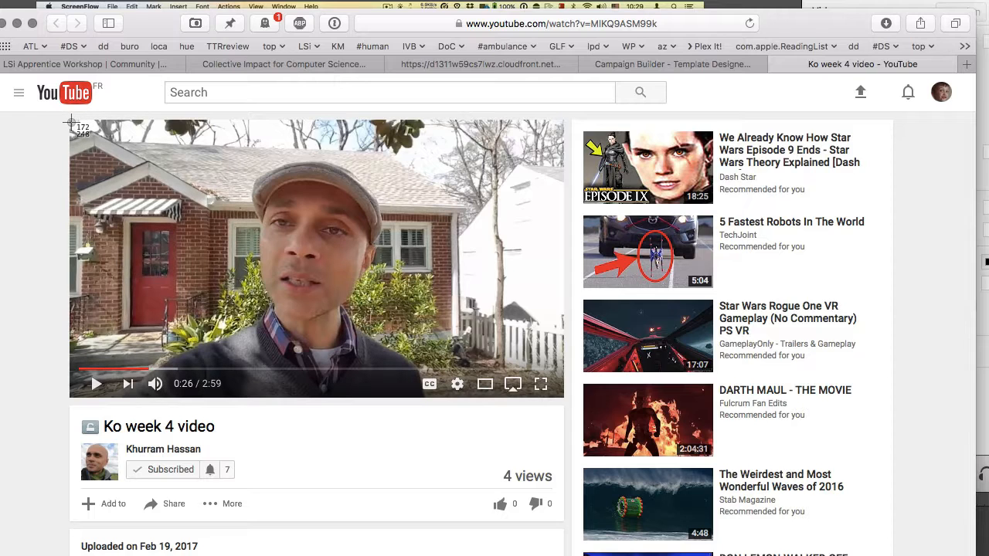
{"action": "mouse_move", "coordinate": [70, 121]}
{"action": "left_mouse_down"}
{"action": "mouse_move", "coordinate": [331, 304]}
{"action": "mouse_move", "coordinate": [545, 390]}
{"action": "mouse_move", "coordinate": [554, 406]}
{"action": "mouse_move", "coordinate": [563, 397]}
{"action": "left_mouse_up"}
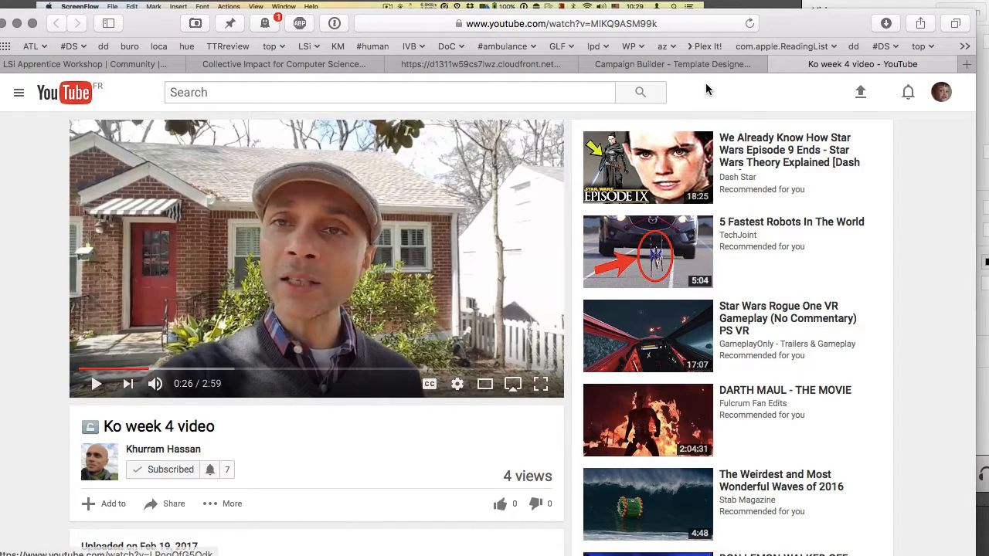
{"action": "left_click", "coordinate": [686, 65]}
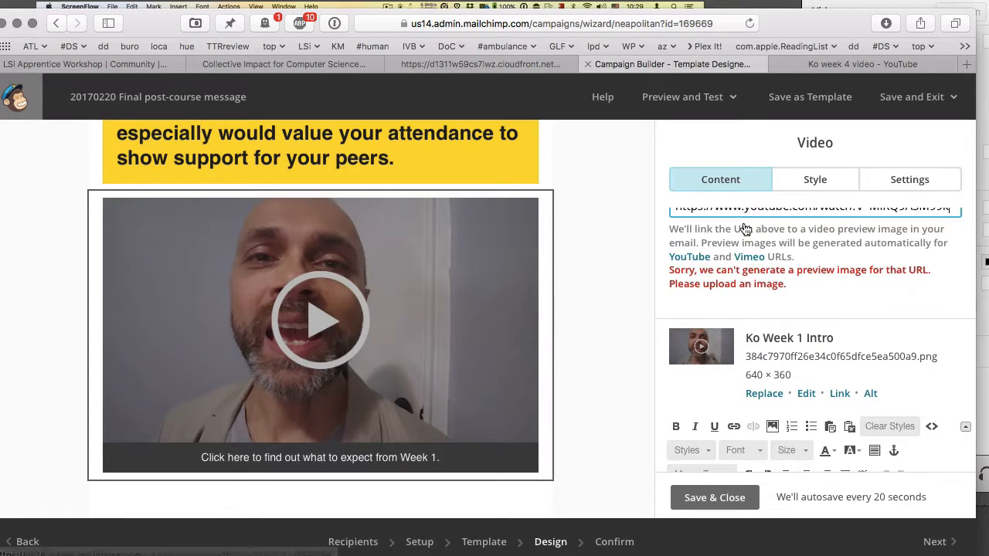
- Upload Screenshot 2017-02-20 10.43.49.png as the video block's new preview image
{"action": "left_click", "coordinate": [764, 394]}
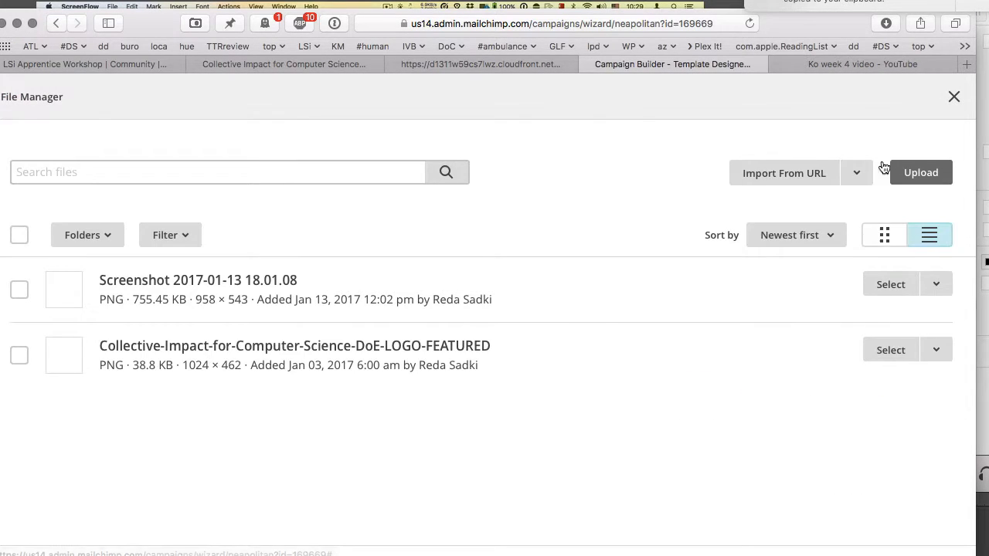
{"action": "left_click", "coordinate": [917, 172]}
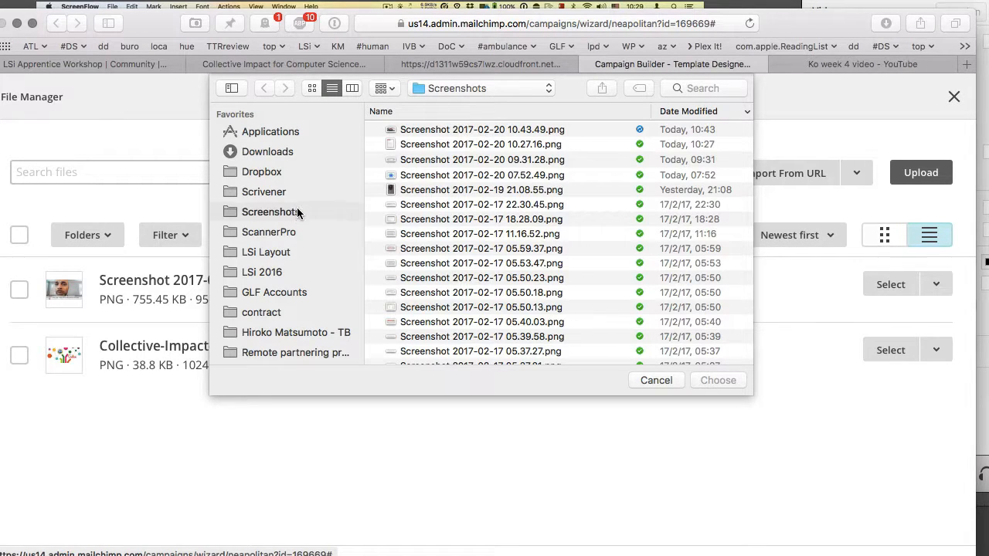
{"action": "left_click", "coordinate": [466, 129]}
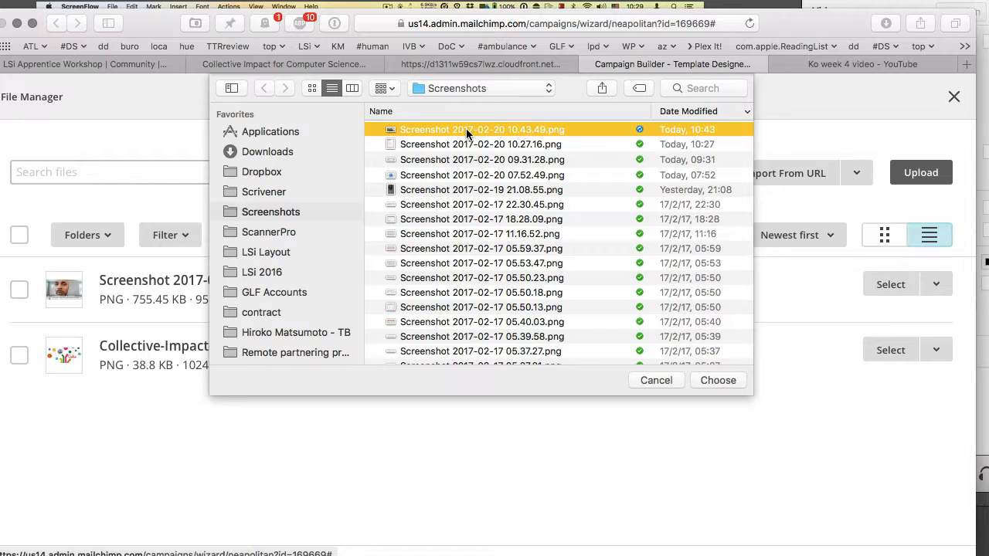
{"action": "left_click", "coordinate": [718, 380]}
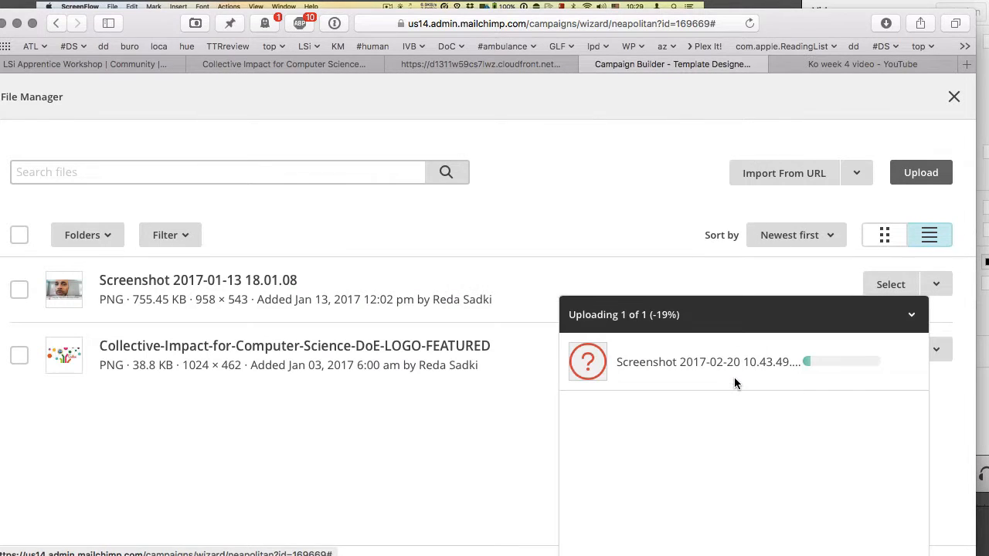
{"action": "key", "text": "super+space"}
{"action": "type", "text": "default"}
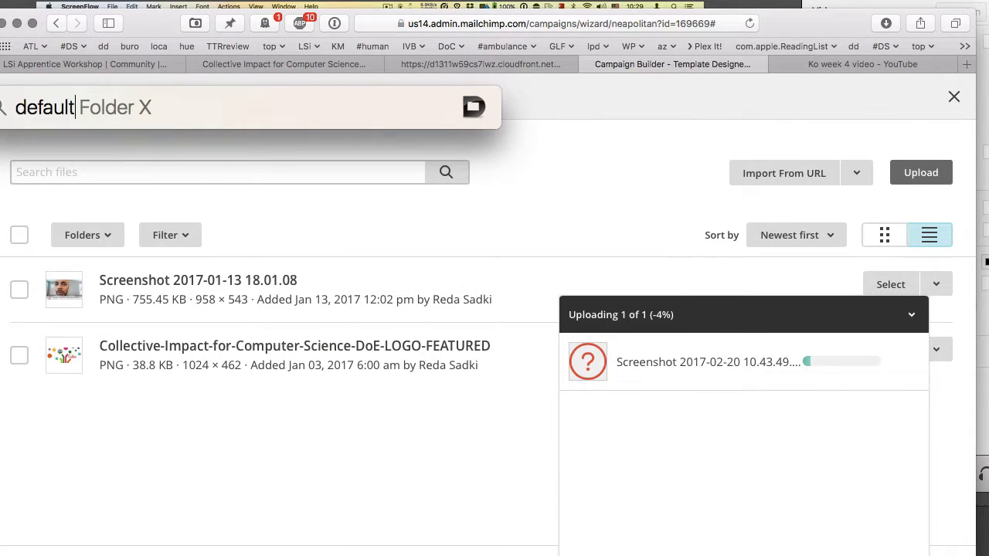
{"action": "key", "text": "Return"}
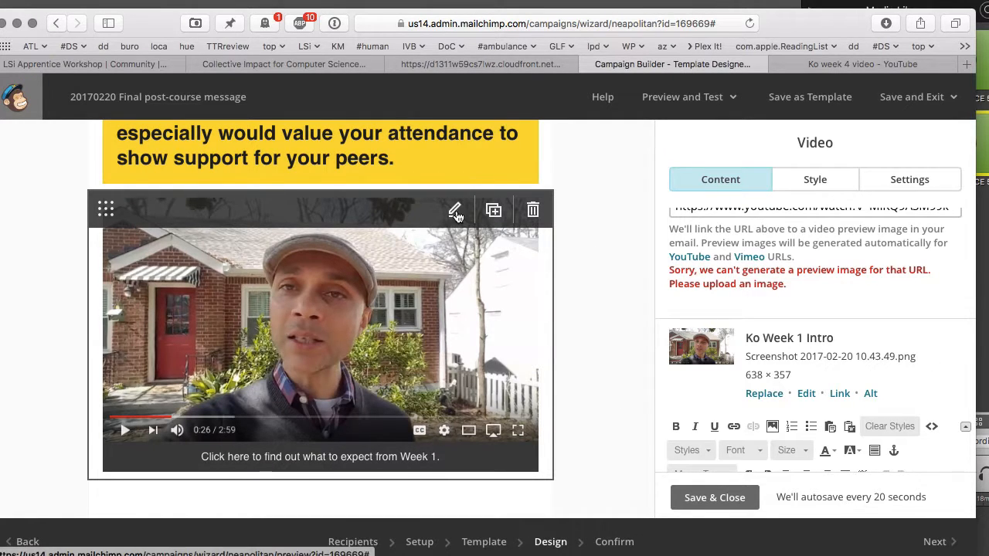
- Replace the video caption with the course leader's final message to course participants
{"action": "scroll", "coordinate": [761, 332], "scroll_direction": "down", "scroll_amount": 5}
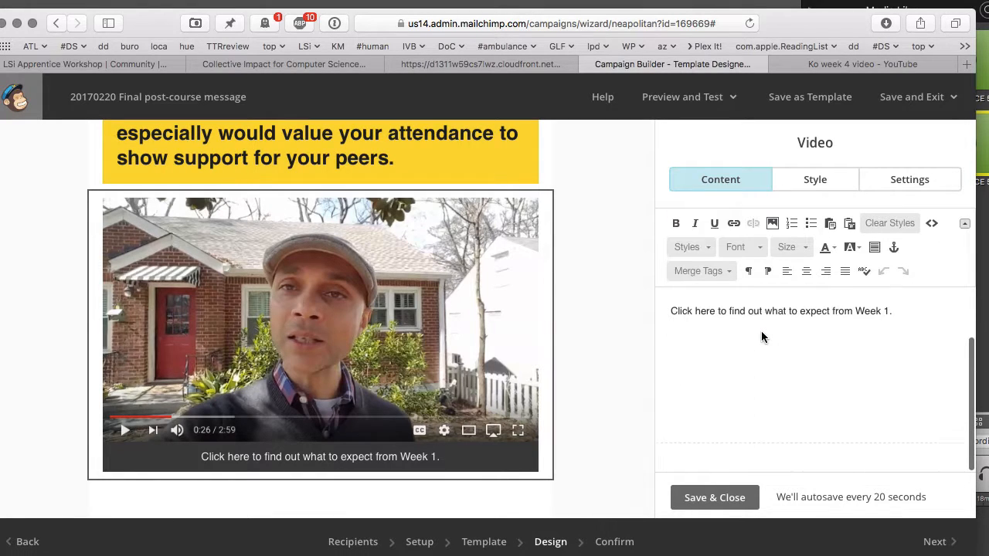
{"action": "triple_click", "coordinate": [812, 320]}
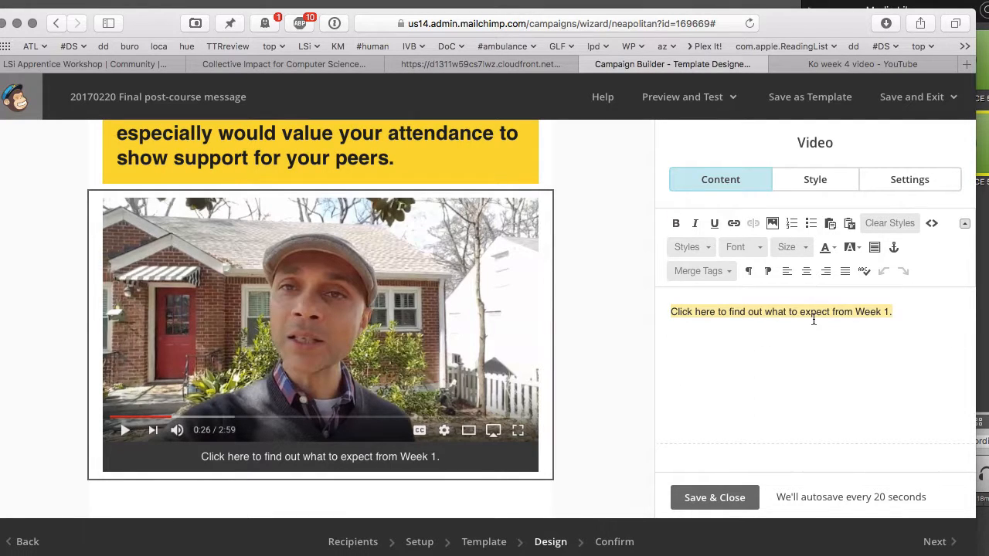
{"action": "type", "text": "View Kit"}
{"action": "key", "text": "BackSpace"}
{"action": "key", "text": "BackSpace"}
{"action": "key", "text": "BackSpace"}
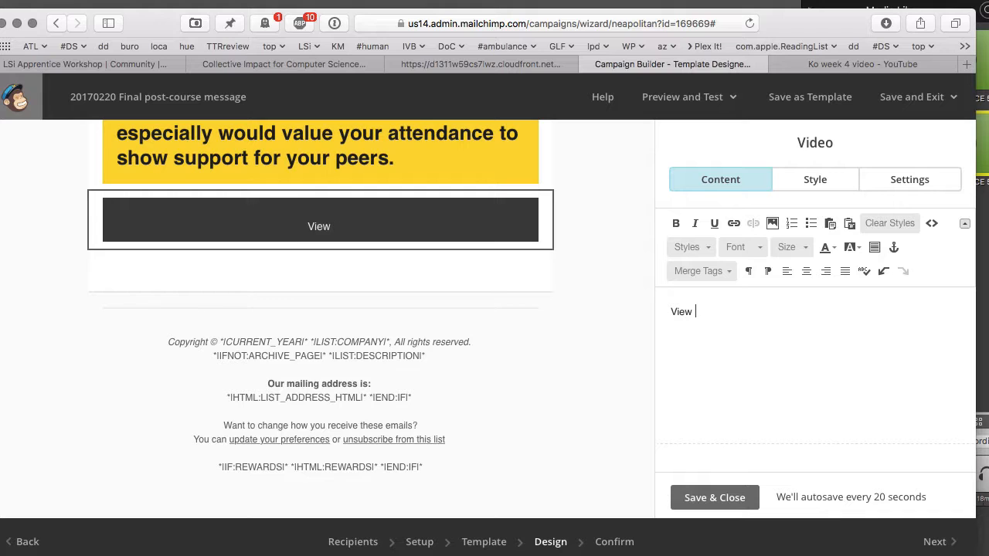
{"action": "type", "text": "course"}
{"action": "key", "text": "BackSpace"}
{"action": "key", "text": "BackSpace"}
{"action": "key", "text": "BackSpace"}
{"action": "key", "text": "BackSpace"}
{"action": "key", "text": "BackSpace"}
{"action": "key", "text": "BackSpace"}
{"action": "type", "text": "Course Leader"}
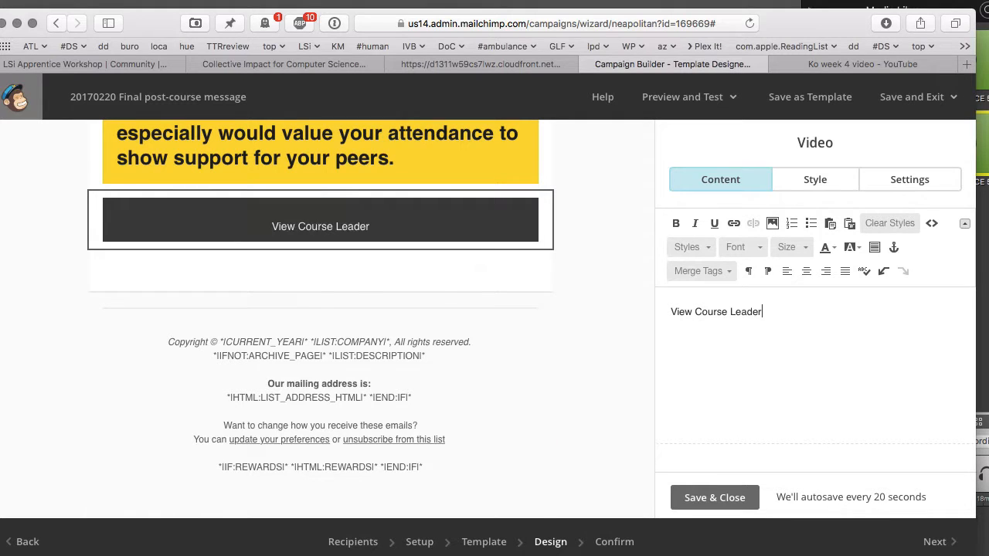
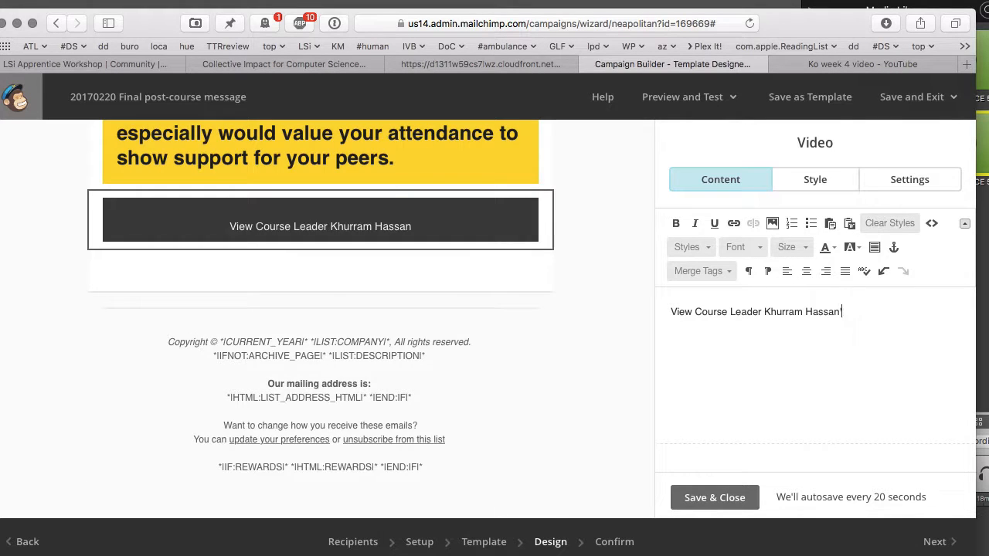
{"action": "type", "text": "final"}
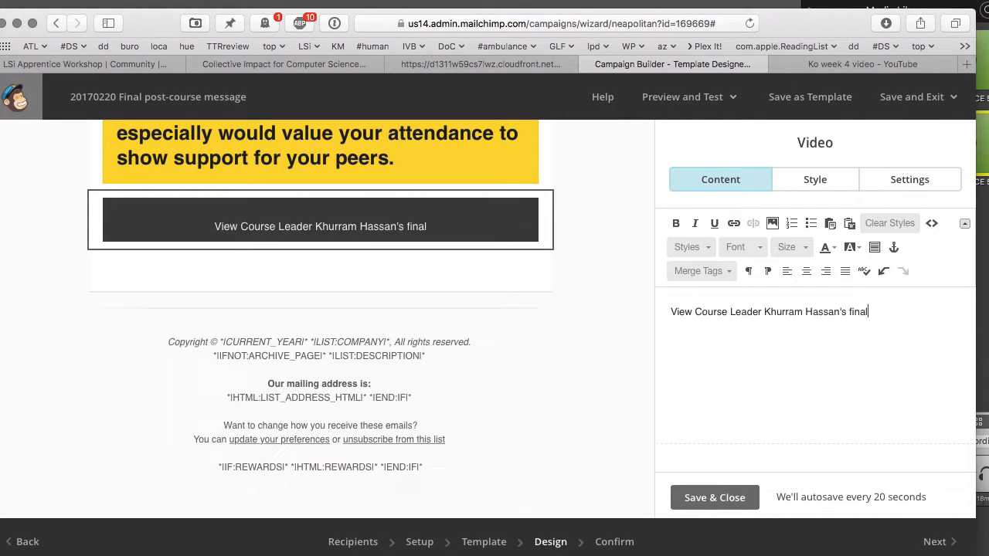
{"action": "type", "text": " message to course "}
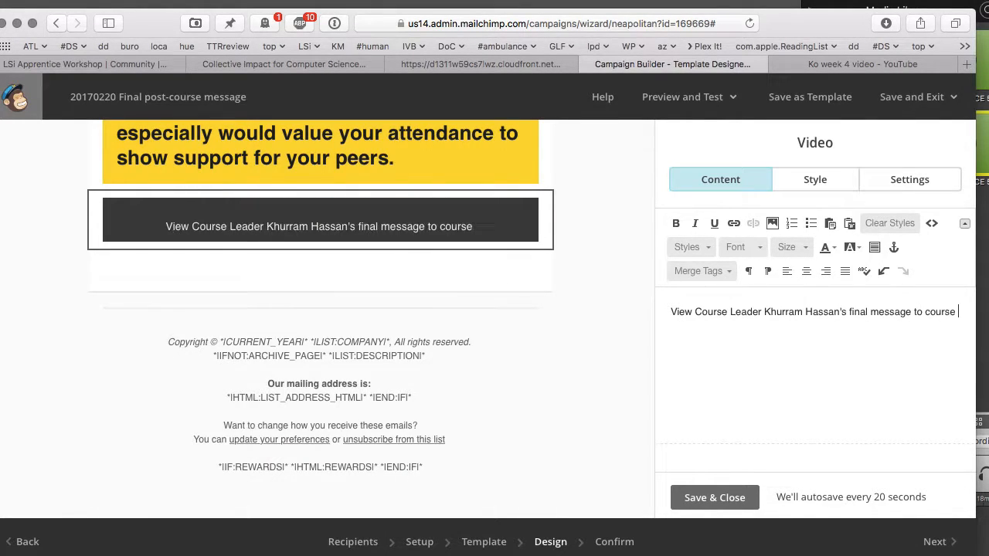
{"action": "type", "text": "participants."}
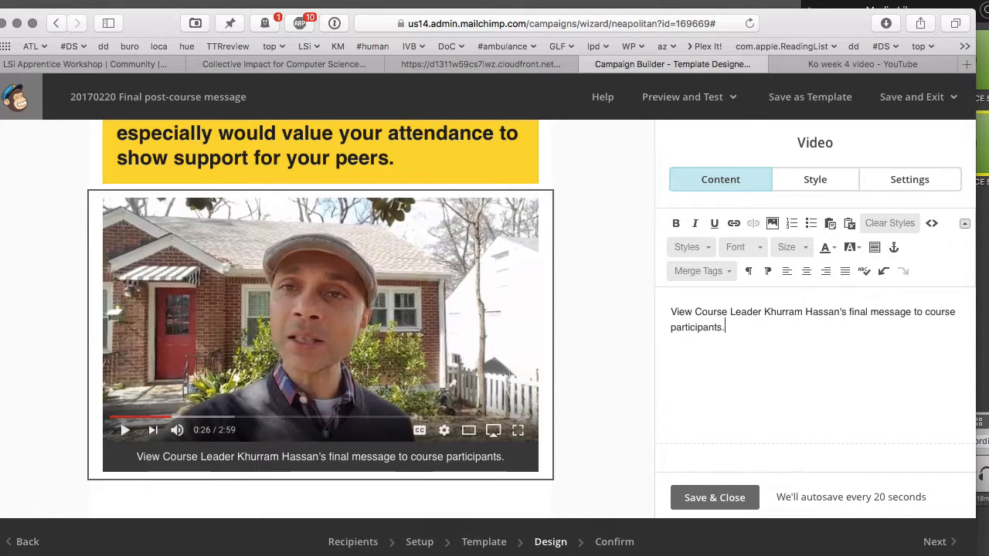
- Change 'message' to 'feedback', append 'and invitation to the Commencement Event.', and save the block
{"action": "double_click", "coordinate": [888, 312]}
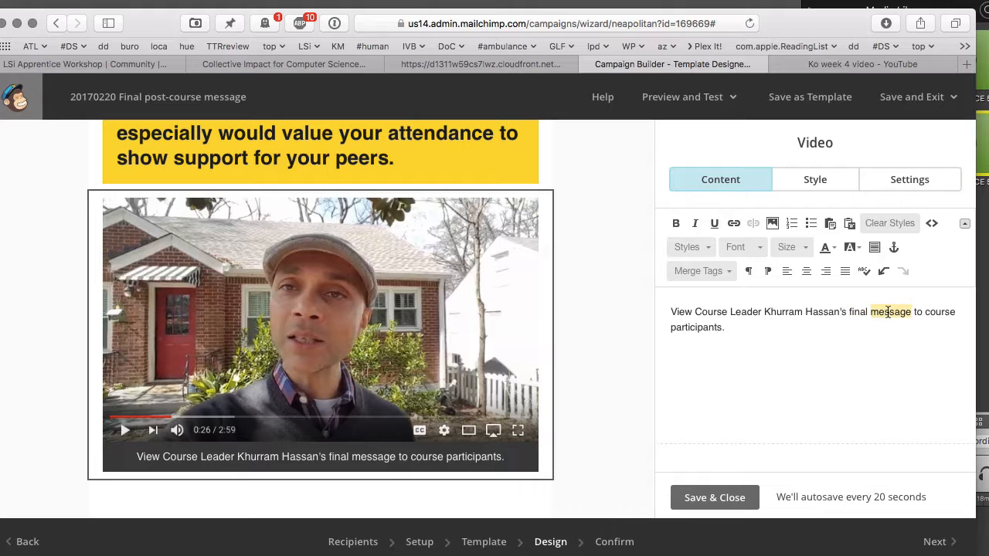
{"action": "type", "text": "feedback"}
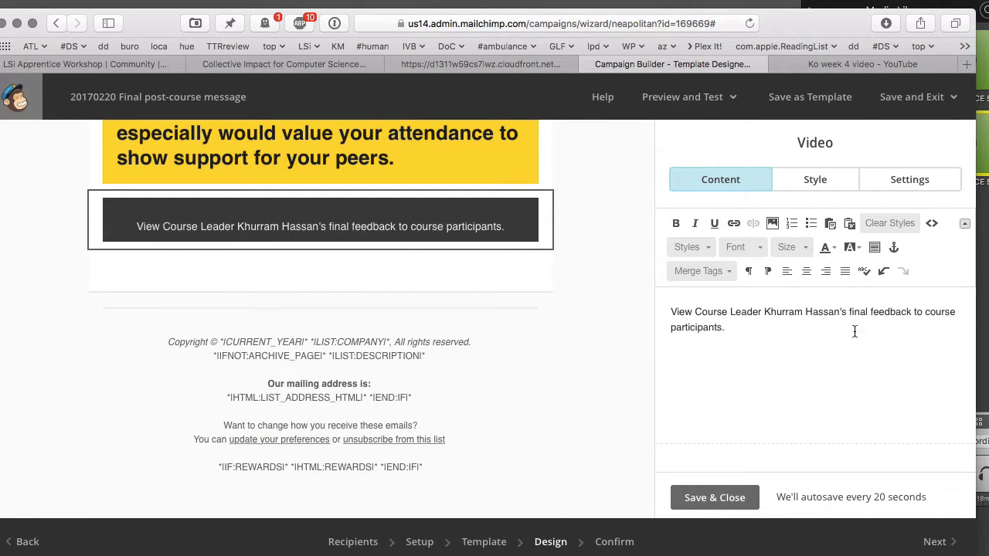
{"action": "left_click", "coordinate": [842, 330]}
{"action": "key", "text": "BackSpace"}
{"action": "type", "text": "and invit"}
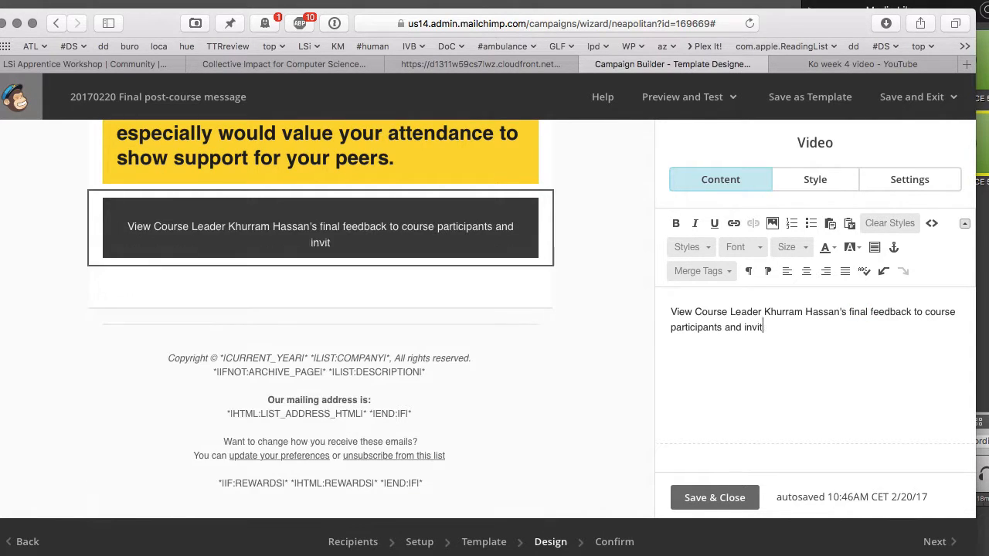
{"action": "type", "text": "ation to the Commence"}
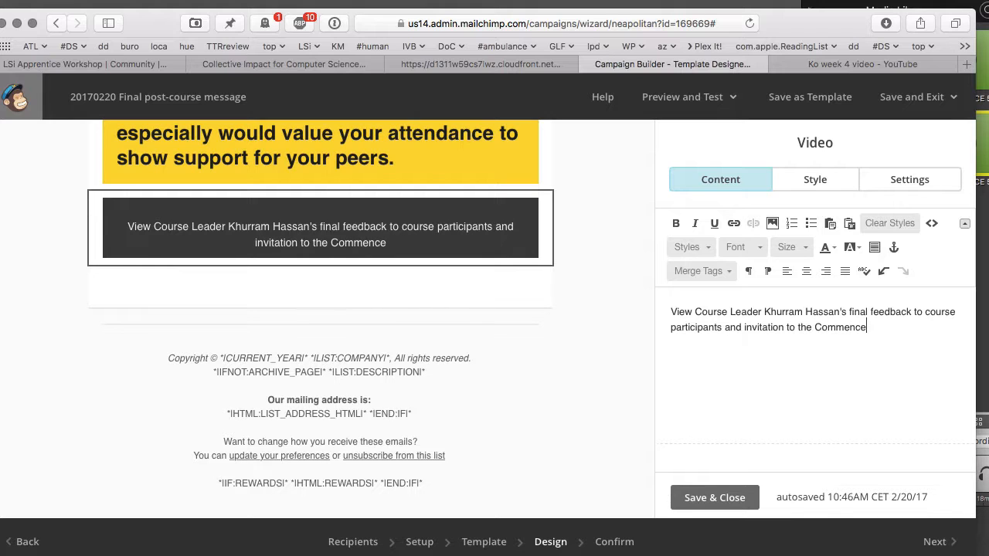
{"action": "type", "text": "ment Event."}
{"action": "mouse_move", "coordinate": [526, 299]}
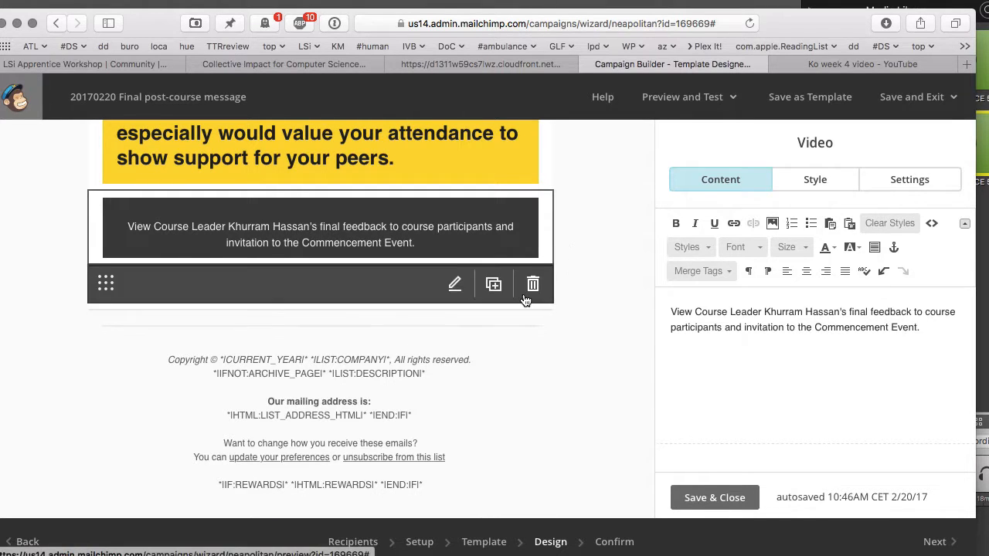
{"action": "scroll", "coordinate": [525, 300], "scroll_direction": "up", "scroll_amount": 5}
{"action": "scroll", "coordinate": [763, 315], "scroll_direction": "up", "scroll_amount": 5}
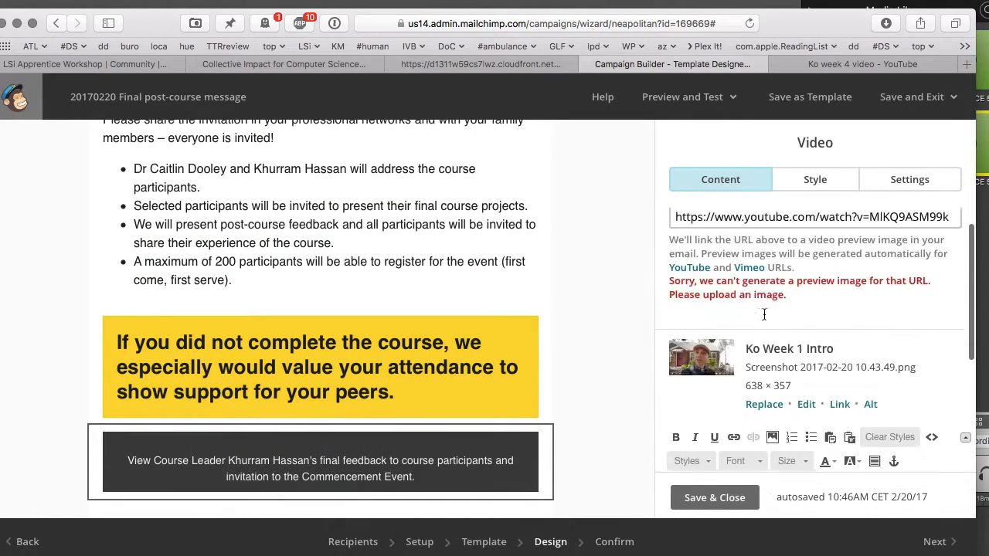
{"action": "scroll", "coordinate": [763, 315], "scroll_direction": "up", "scroll_amount": 1}
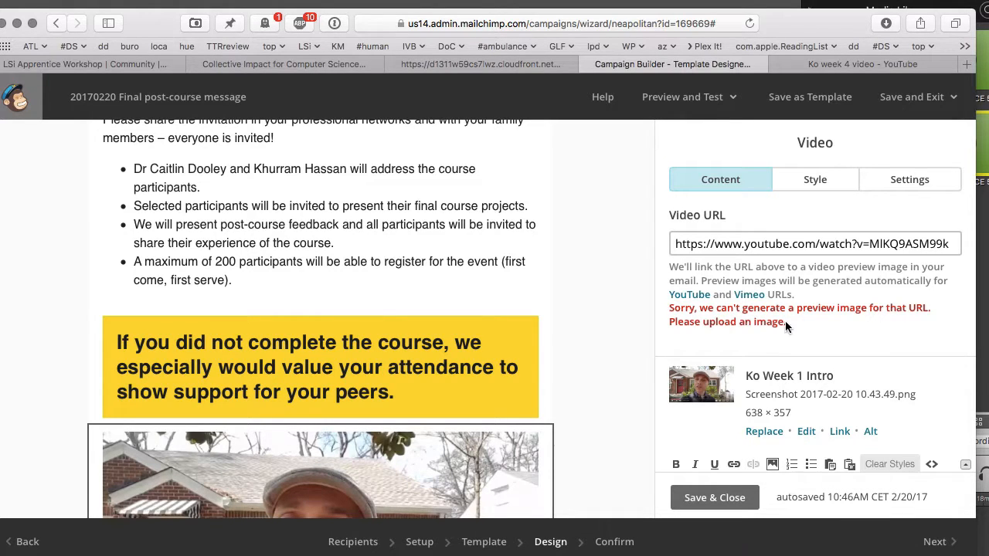
{"action": "scroll", "coordinate": [568, 352], "scroll_direction": "down", "scroll_amount": 5}
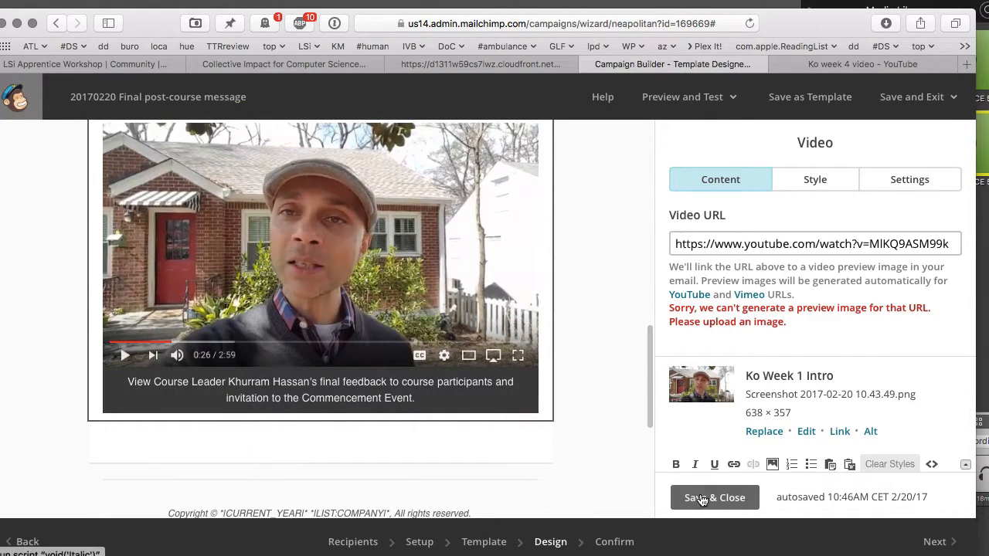
{"action": "left_click", "coordinate": [699, 498]}
{"action": "scroll", "coordinate": [534, 356], "scroll_direction": "down", "scroll_amount": 3}
{"action": "scroll", "coordinate": [534, 356], "scroll_direction": "up", "scroll_amount": 10}
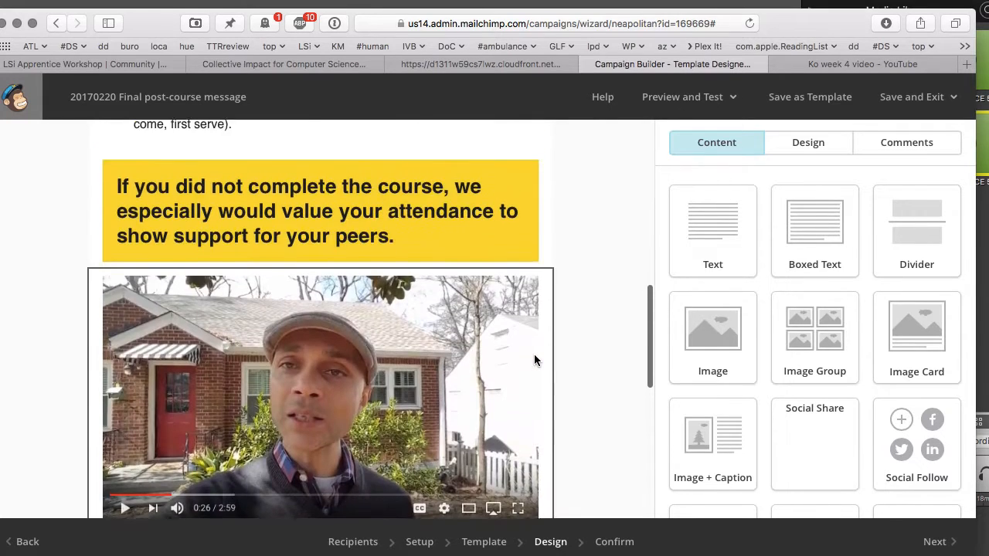
- Open the header image block and review its alignment and margin settings
{"action": "mouse_move", "coordinate": [533, 360]}
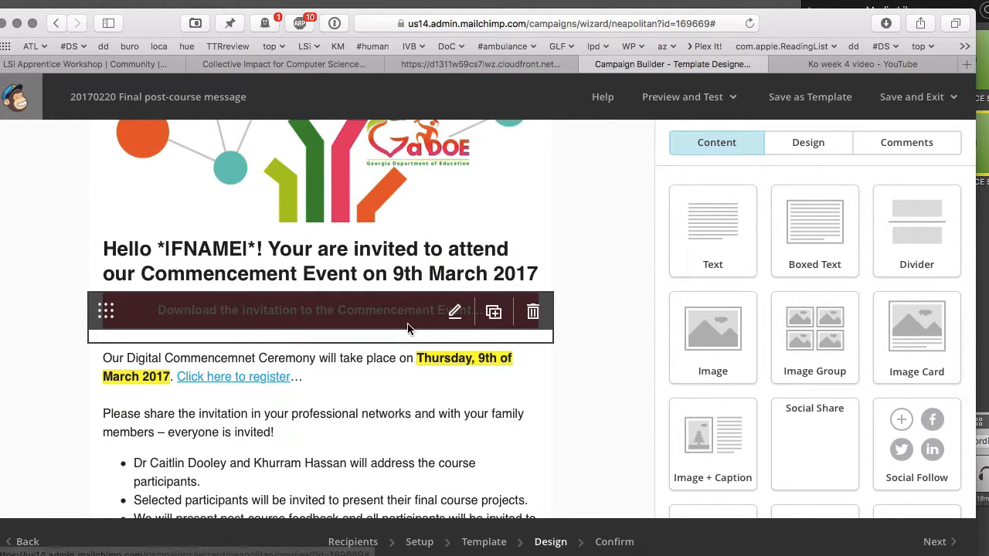
{"action": "scroll", "coordinate": [398, 362], "scroll_direction": "down", "scroll_amount": 10}
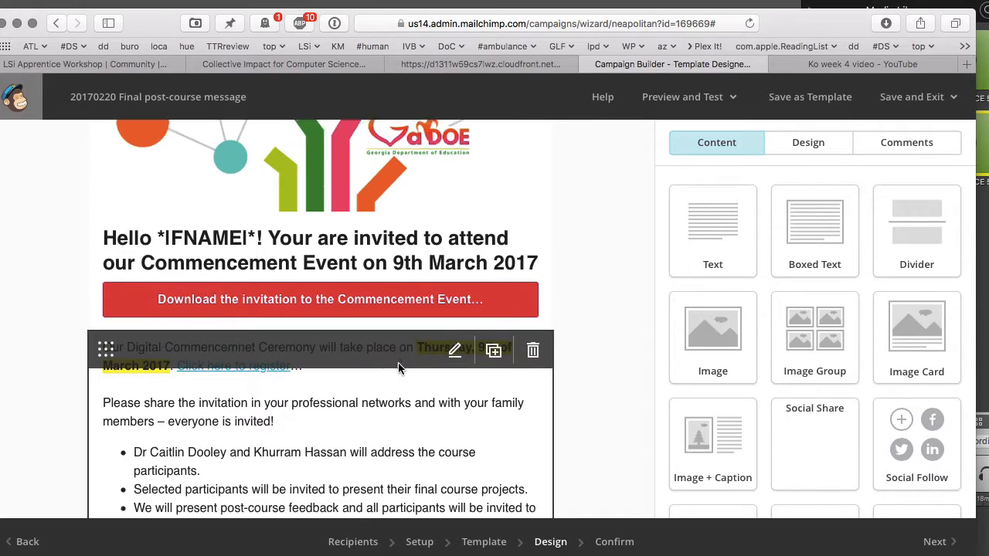
{"action": "scroll", "coordinate": [400, 368], "scroll_direction": "up", "scroll_amount": 10}
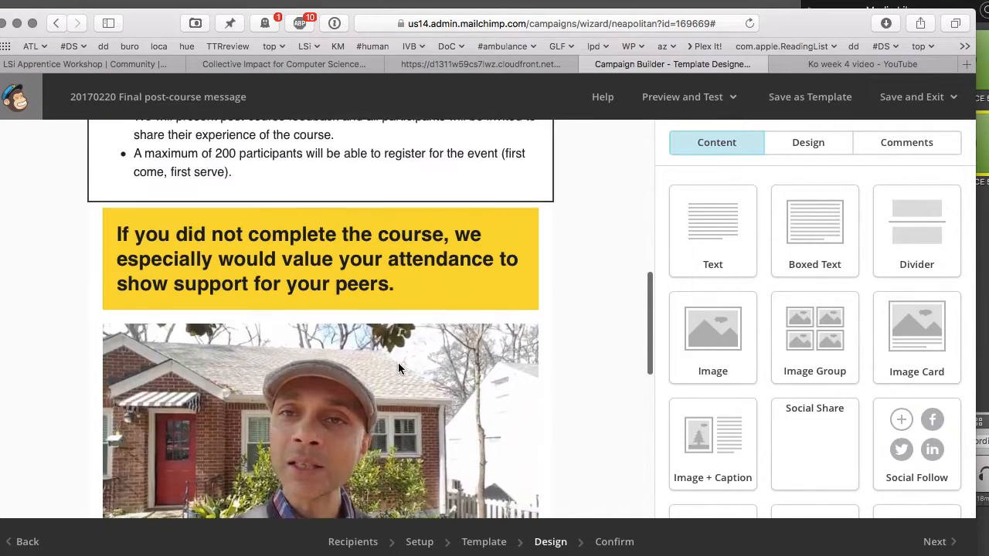
{"action": "scroll", "coordinate": [400, 368], "scroll_direction": "up", "scroll_amount": 4}
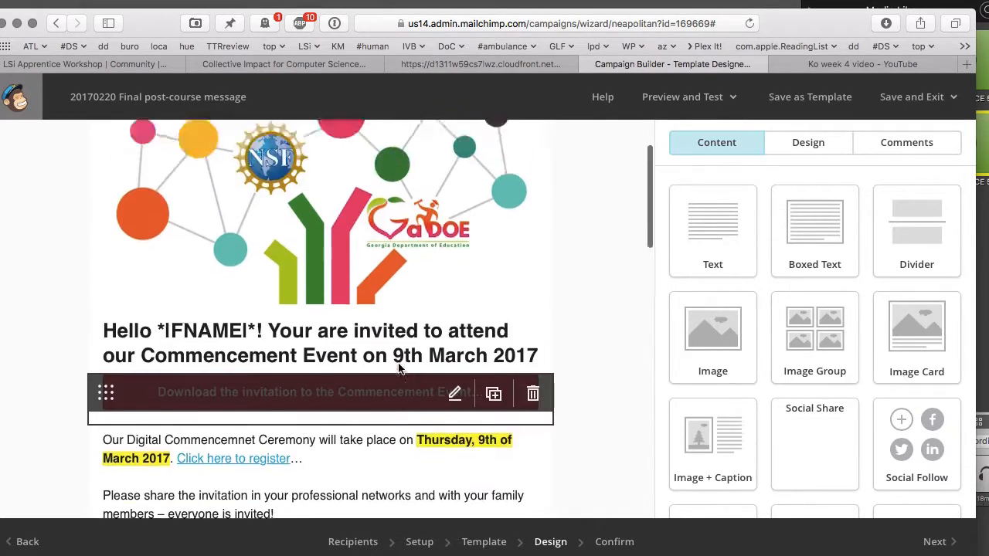
{"action": "left_click", "coordinate": [455, 215]}
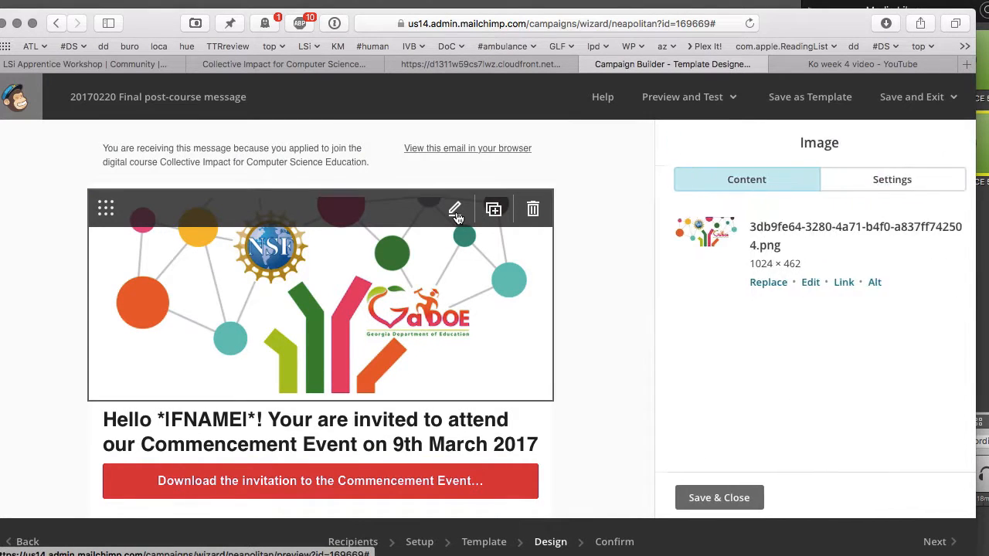
{"action": "left_click", "coordinate": [895, 189]}
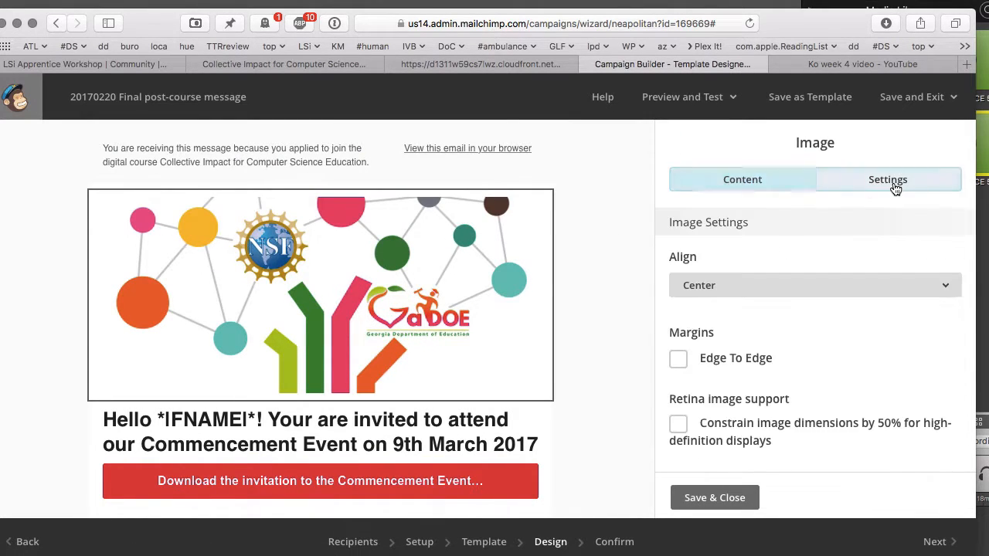
{"action": "left_click", "coordinate": [781, 183]}
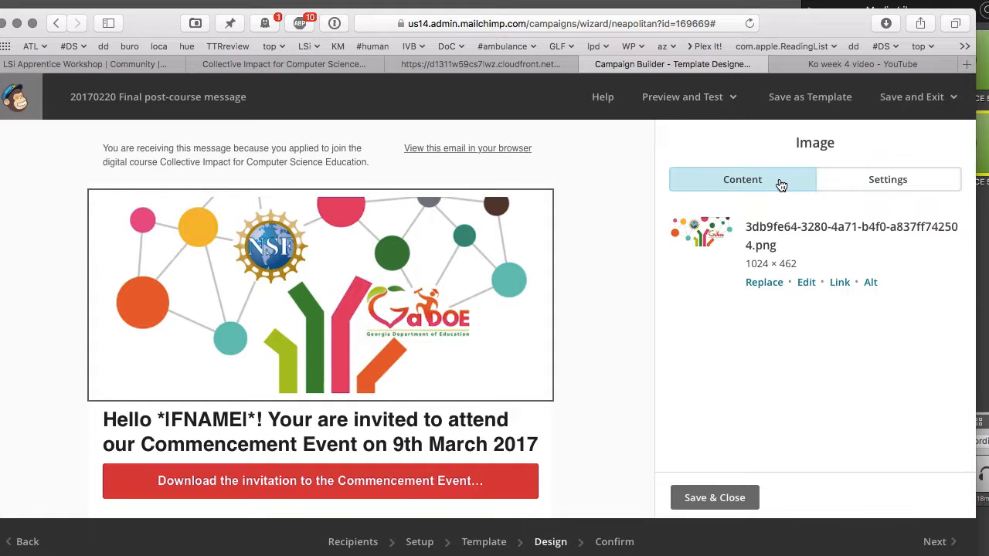
- Upload NSF commencement event-05.jpg through the File Manager
{"action": "left_click", "coordinate": [765, 283]}
{"action": "left_click", "coordinate": [920, 170]}
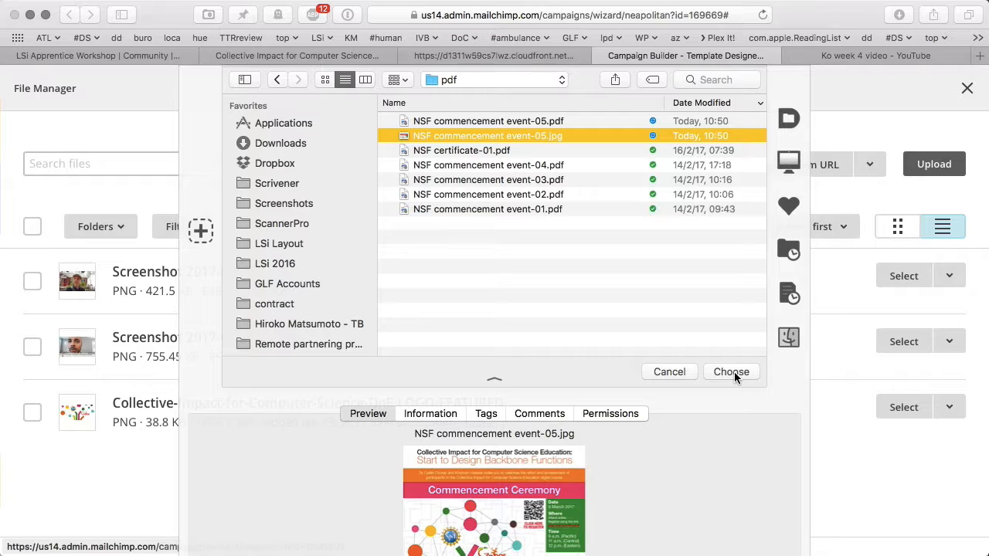
{"action": "left_click", "coordinate": [732, 372]}
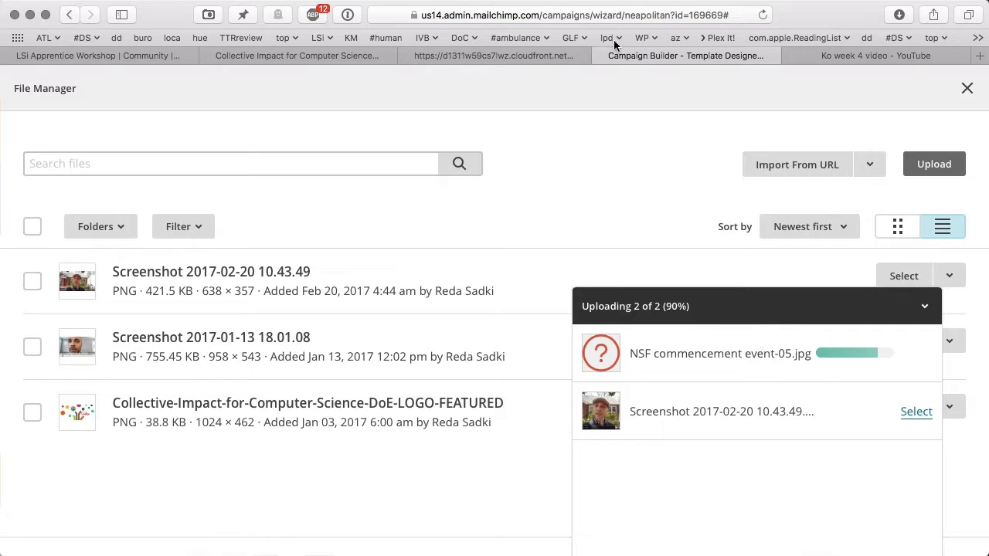
{"action": "left_click", "coordinate": [967, 88]}
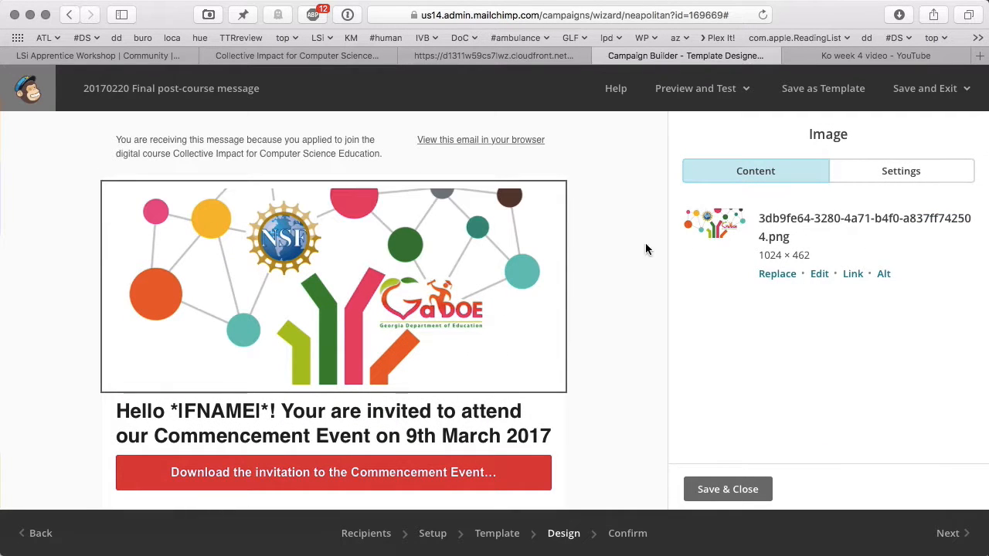
- Select NSF commencement event-05.jpg to replace the network graphic as the header image
{"action": "left_click", "coordinate": [778, 279]}
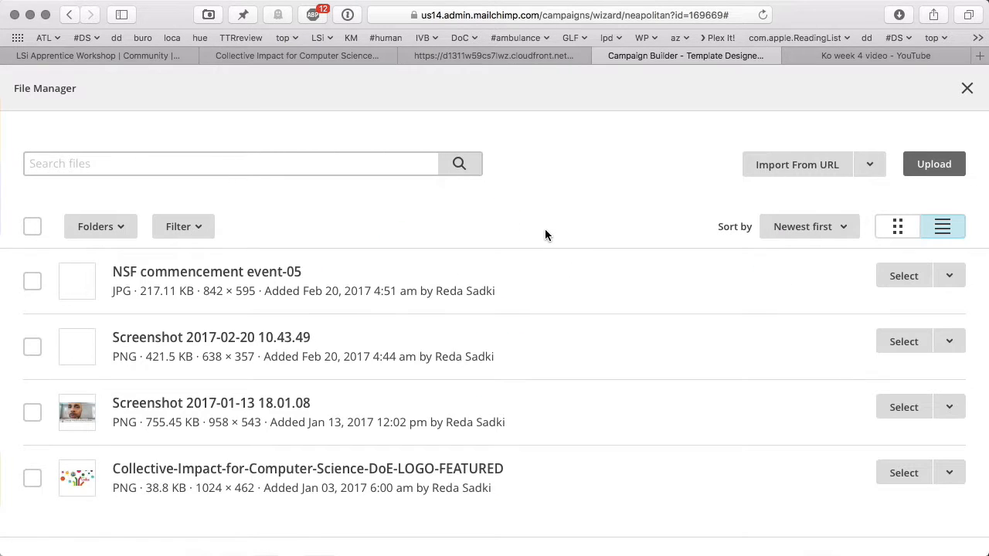
{"action": "left_click", "coordinate": [888, 275]}
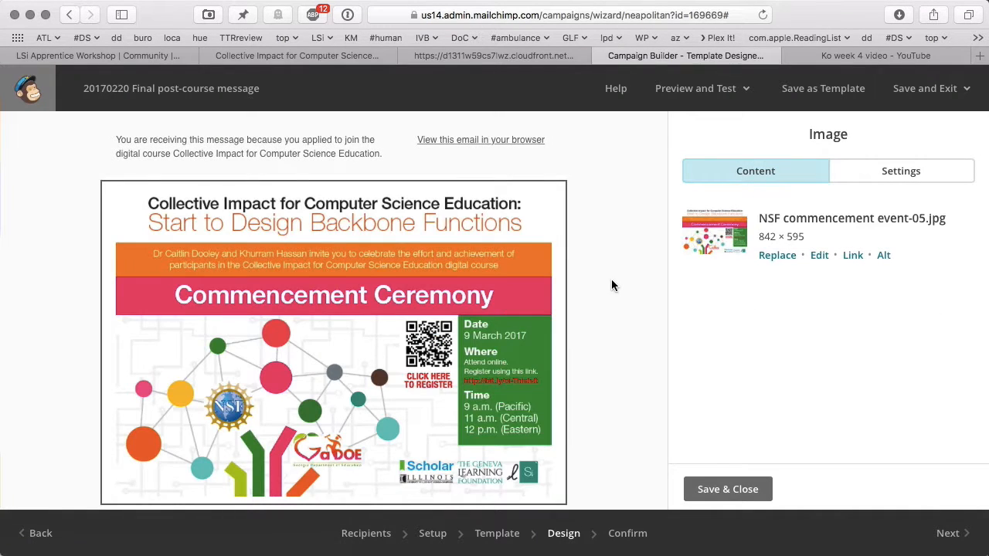
{"action": "scroll", "coordinate": [611, 279], "scroll_direction": "down", "scroll_amount": 5}
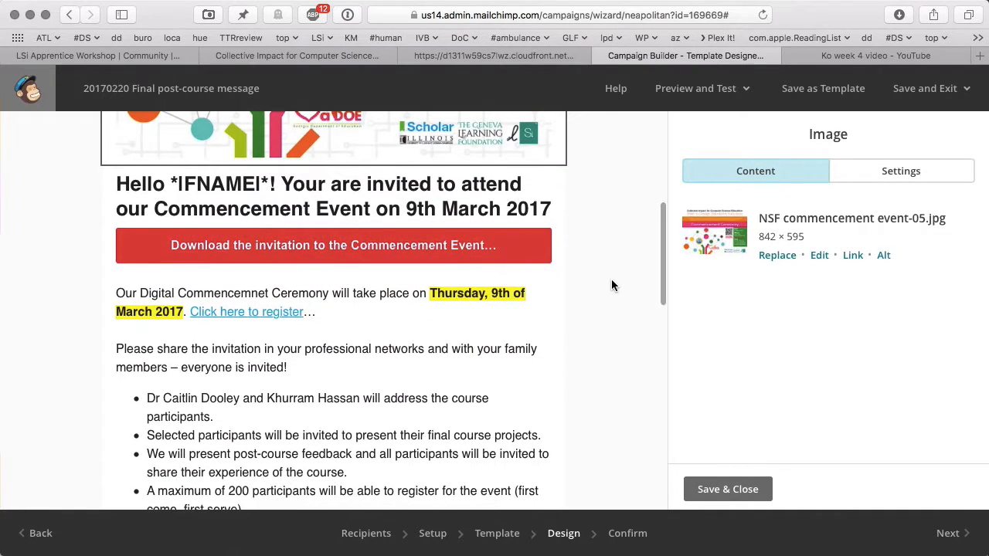
{"action": "scroll", "coordinate": [611, 286], "scroll_direction": "up", "scroll_amount": 5}
{"action": "scroll", "coordinate": [576, 287], "scroll_direction": "down", "scroll_amount": 4}
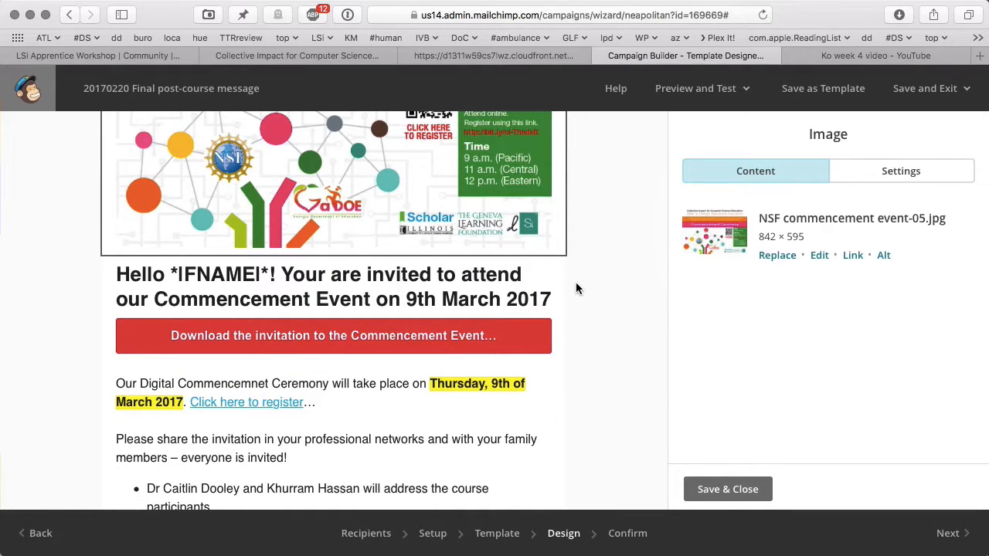
{"action": "scroll", "coordinate": [576, 288], "scroll_direction": "up", "scroll_amount": 3}
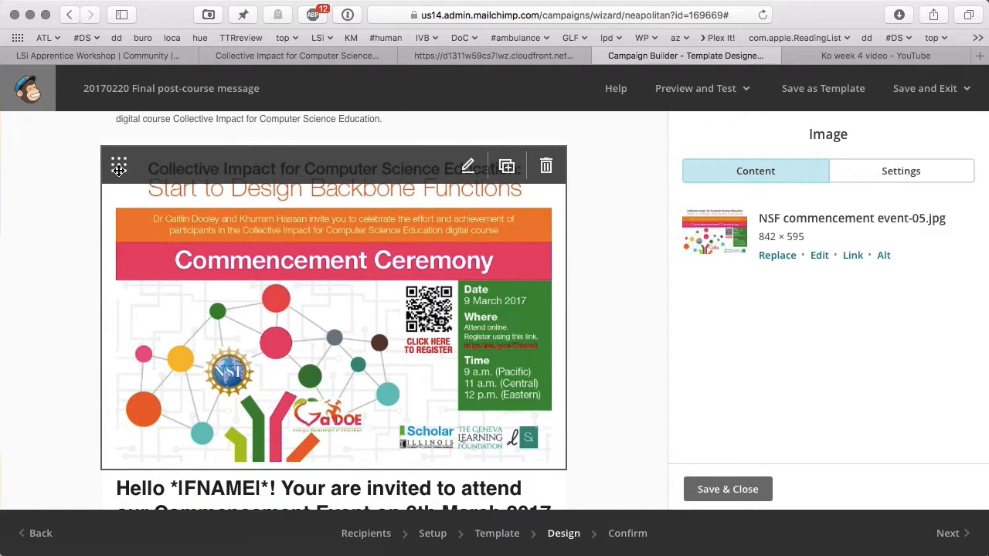
- Move the invitation image below the greeting heading, then the Download invitation button below the image
{"action": "left_click_drag", "start_coordinate": [118, 168], "coordinate": [116, 286]}
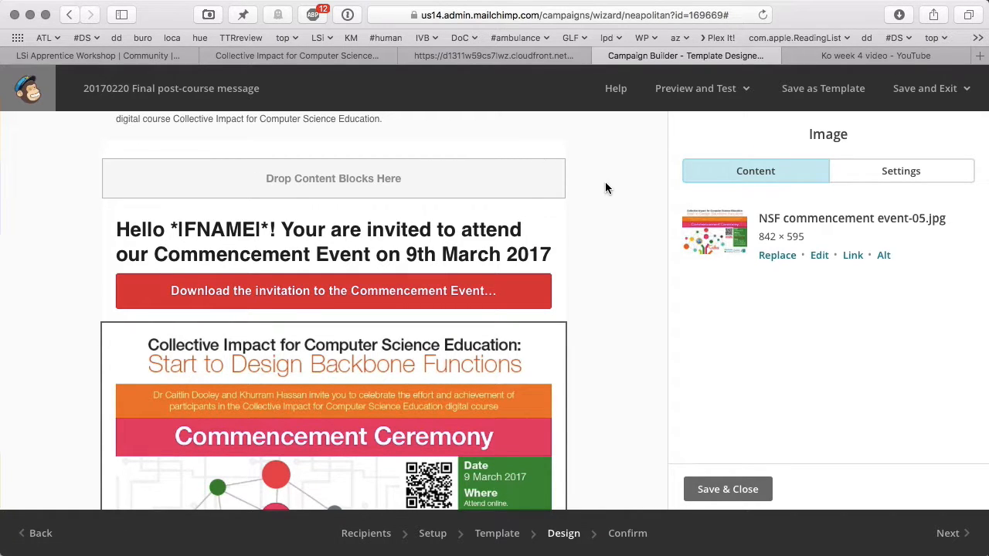
{"action": "scroll", "coordinate": [600, 297], "scroll_direction": "down", "scroll_amount": 4}
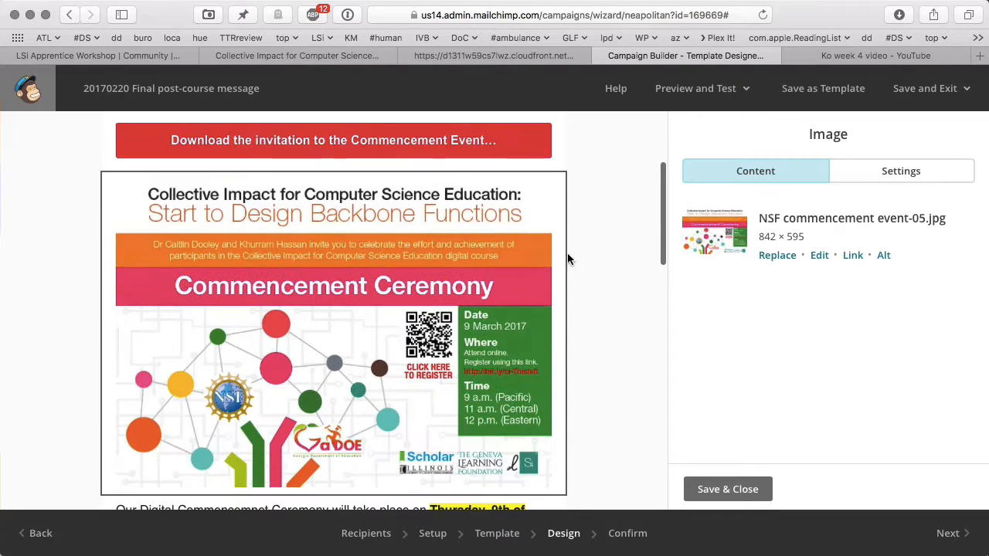
{"action": "left_click_drag", "start_coordinate": [118, 139], "coordinate": [143, 352]}
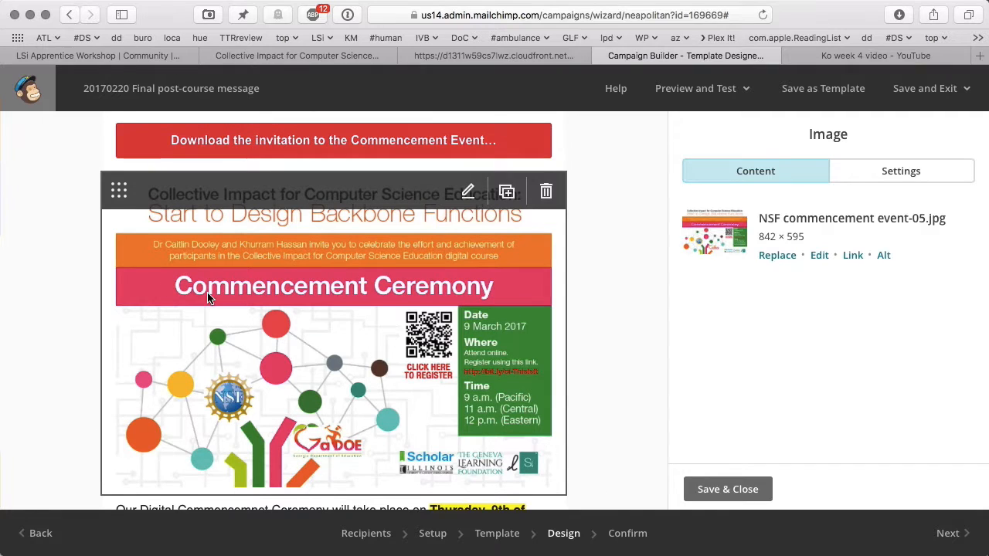
{"action": "scroll", "coordinate": [209, 295], "scroll_direction": "down", "scroll_amount": 1}
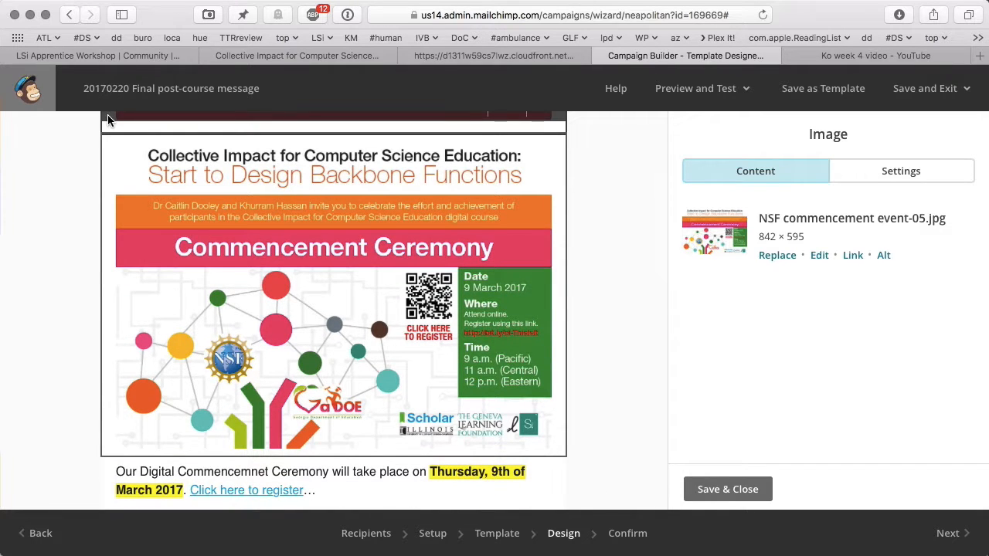
{"action": "scroll", "coordinate": [108, 120], "scroll_direction": "up", "scroll_amount": 1}
{"action": "left_click_drag", "start_coordinate": [116, 137], "coordinate": [106, 448]}
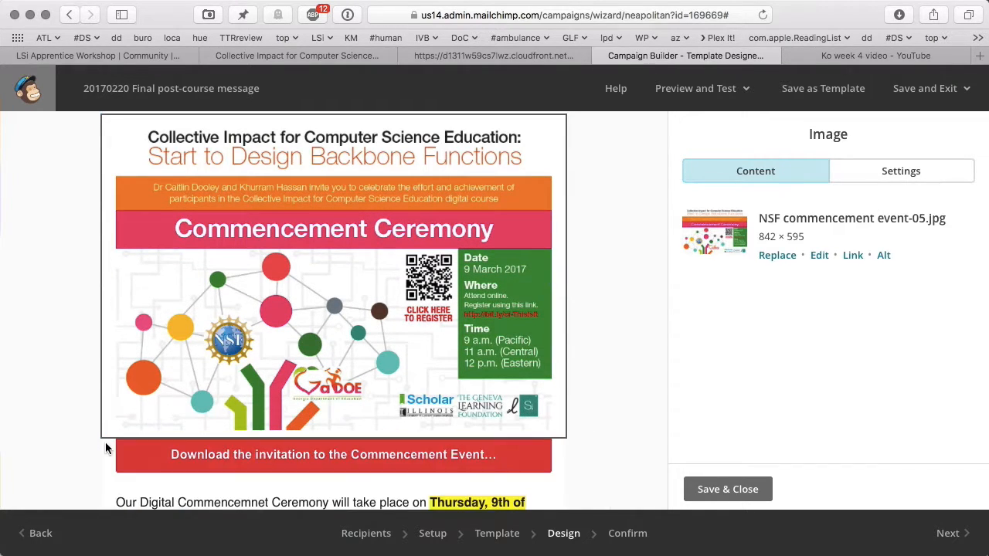
{"action": "scroll", "coordinate": [29, 377], "scroll_direction": "down", "scroll_amount": 5}
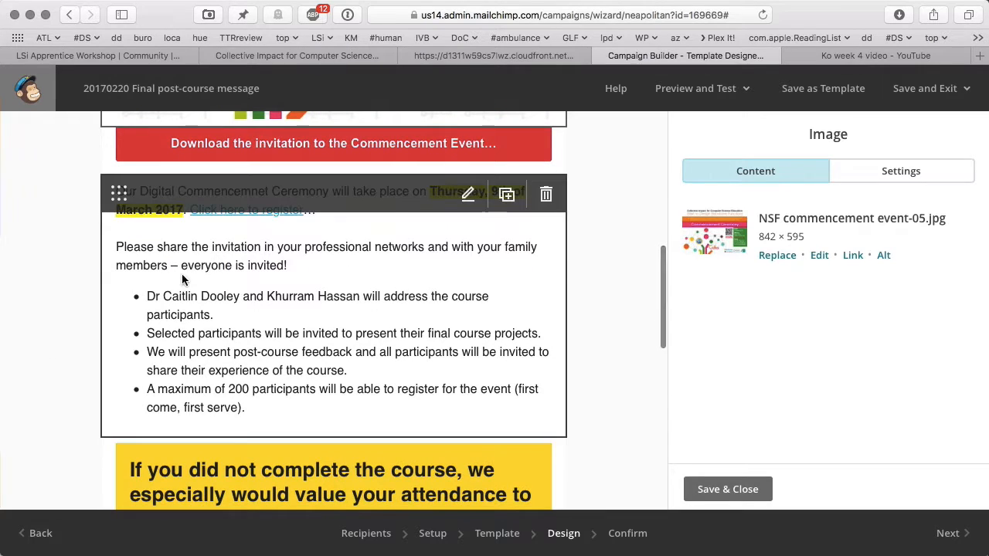
{"action": "scroll", "coordinate": [247, 282], "scroll_direction": "down", "scroll_amount": 5}
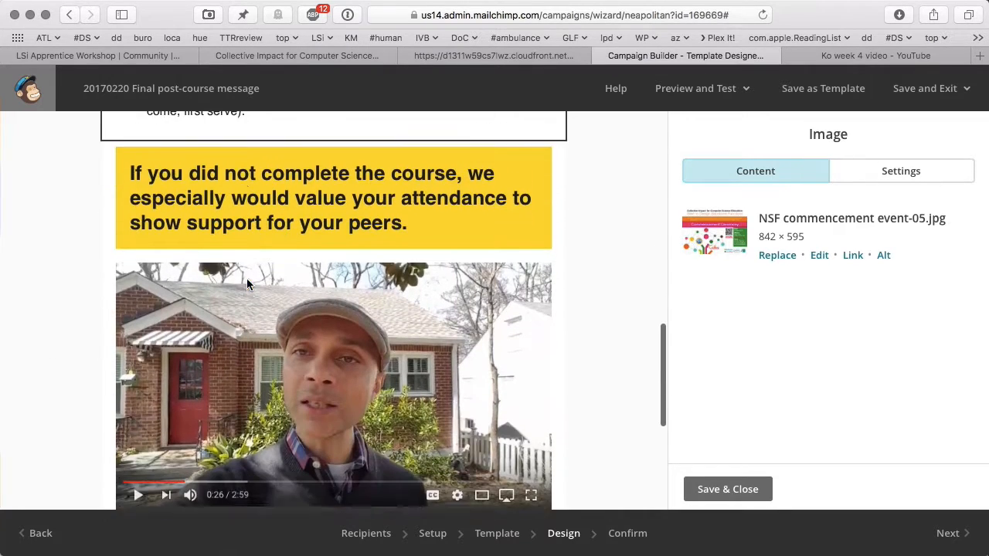
{"action": "scroll", "coordinate": [247, 284], "scroll_direction": "down", "scroll_amount": 5}
{"action": "scroll", "coordinate": [247, 284], "scroll_direction": "up", "scroll_amount": 6}
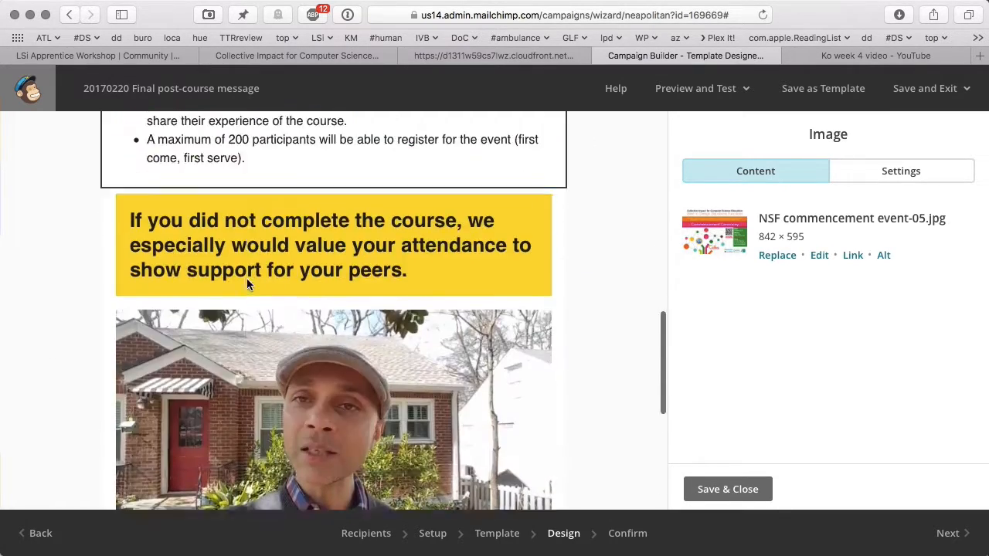
{"action": "scroll", "coordinate": [246, 278], "scroll_direction": "up", "scroll_amount": 10}
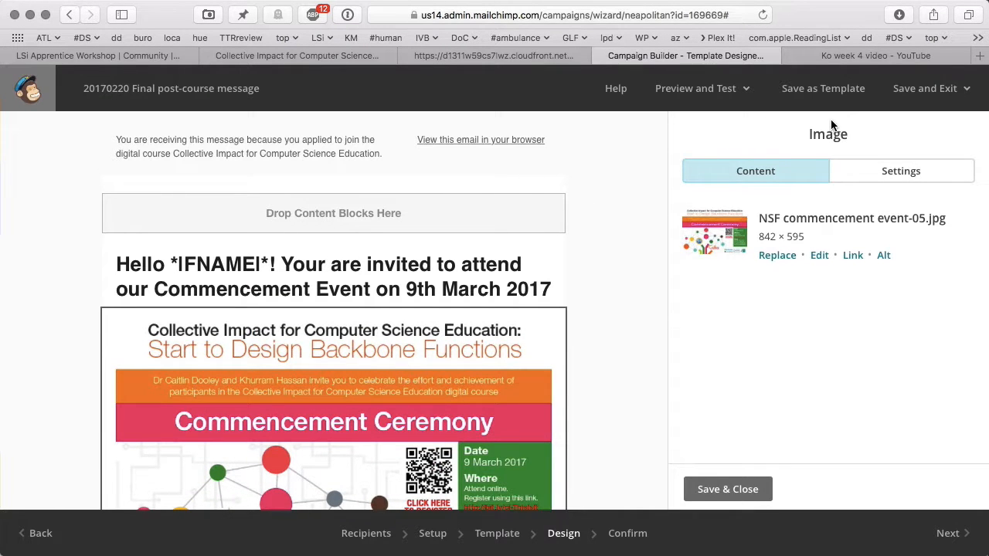
- Save and close the image block, preview the email on desktop, then exit preview mode
{"action": "left_click", "coordinate": [746, 489]}
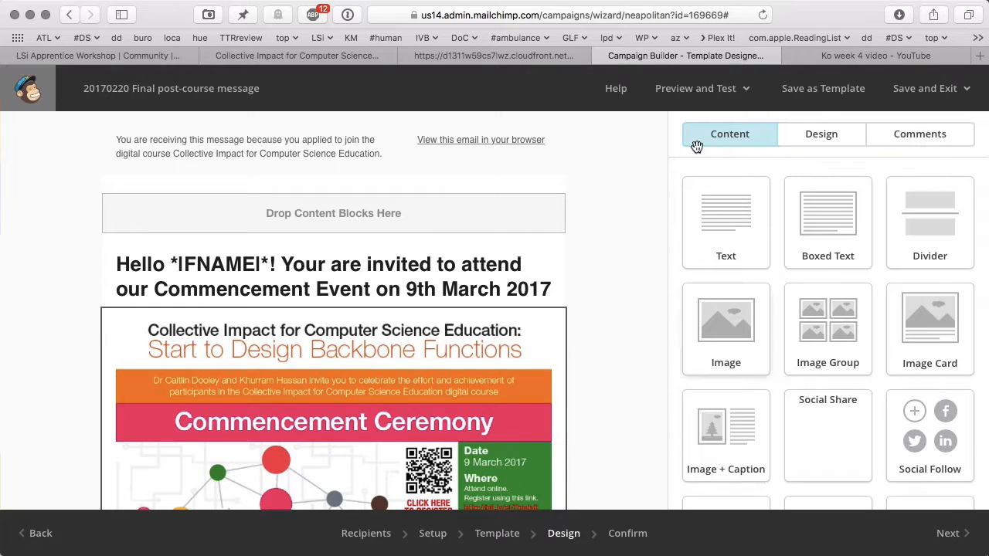
{"action": "left_click", "coordinate": [695, 90]}
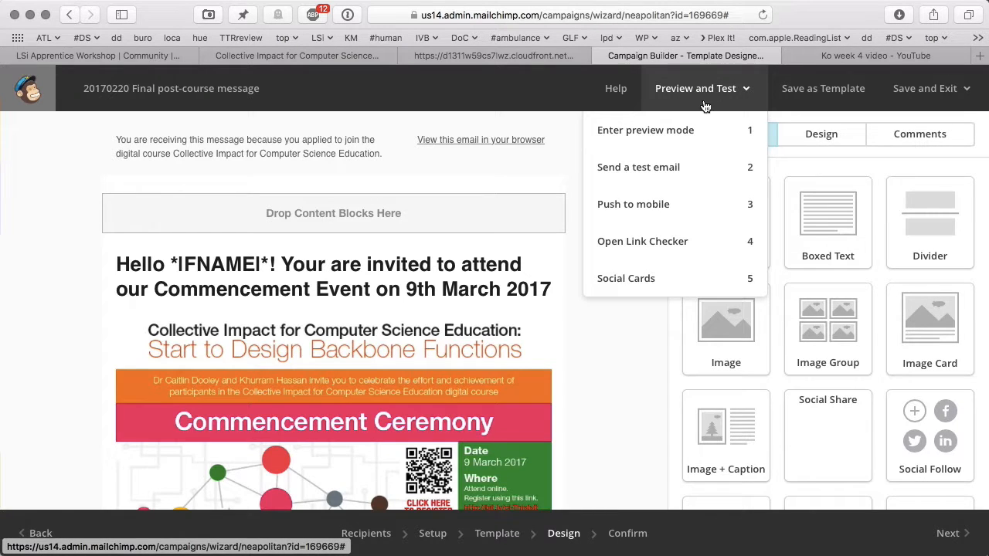
{"action": "left_click", "coordinate": [672, 131]}
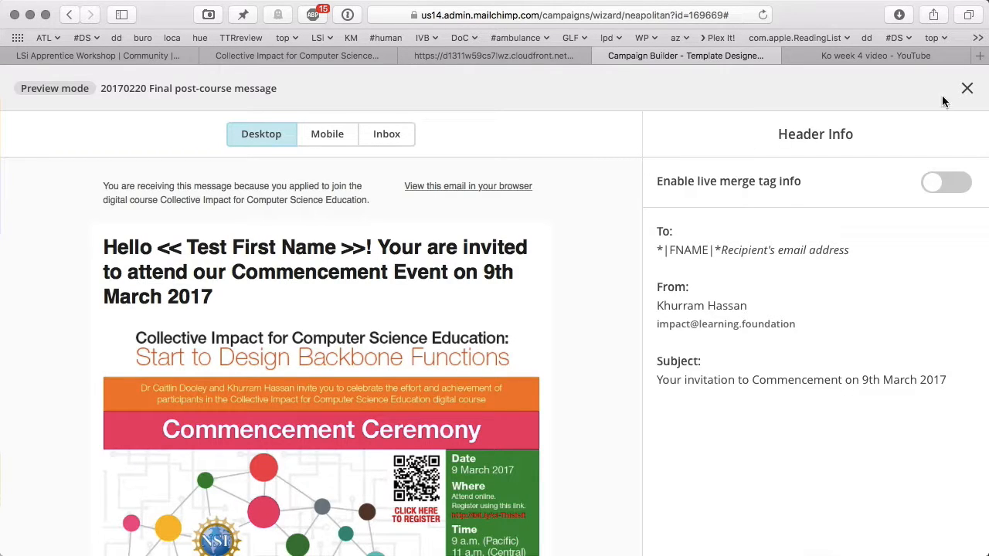
{"action": "left_click", "coordinate": [966, 88]}
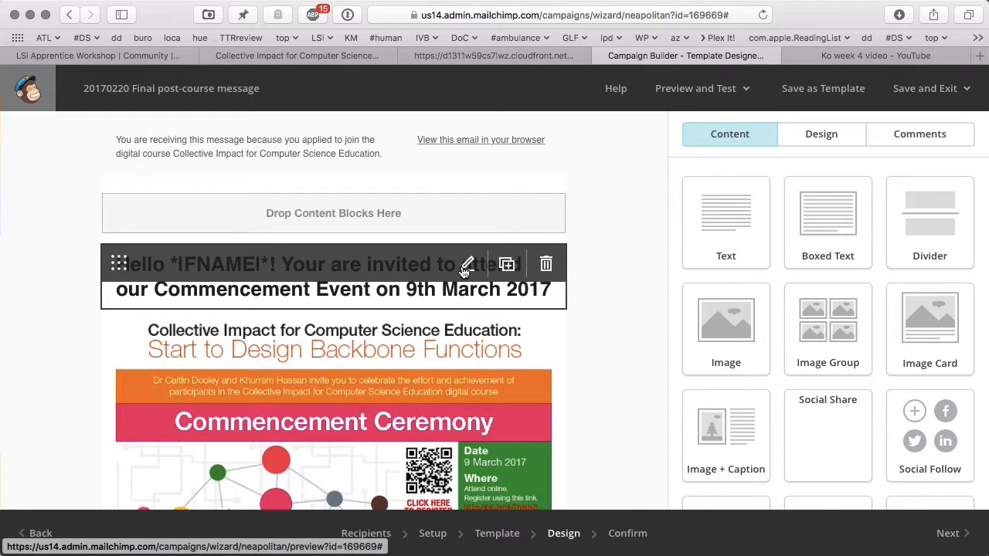
- Correct the heading's 'Your are' to 'You are' and save the heading block
{"action": "left_click", "coordinate": [466, 265]}
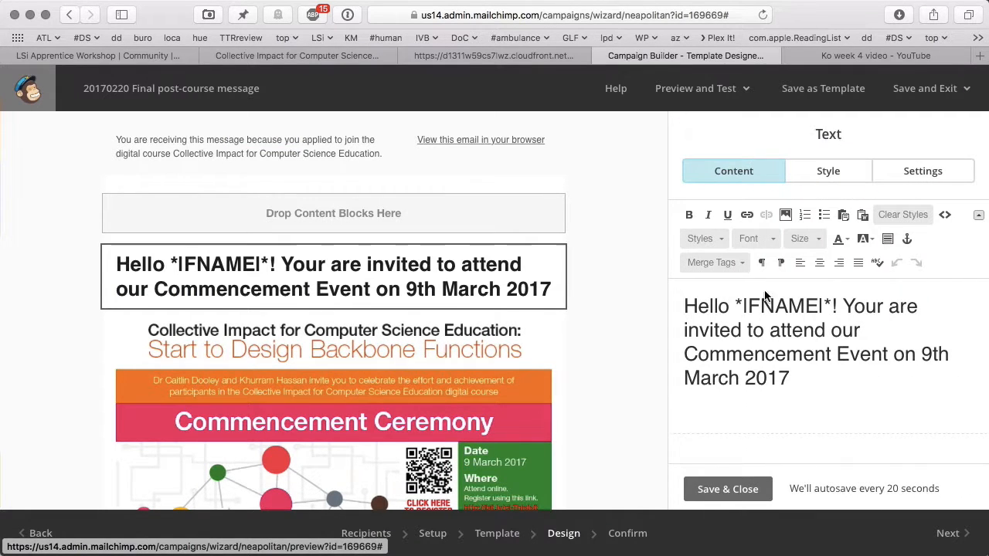
{"action": "left_click", "coordinate": [885, 307]}
{"action": "key", "text": "BackSpace"}
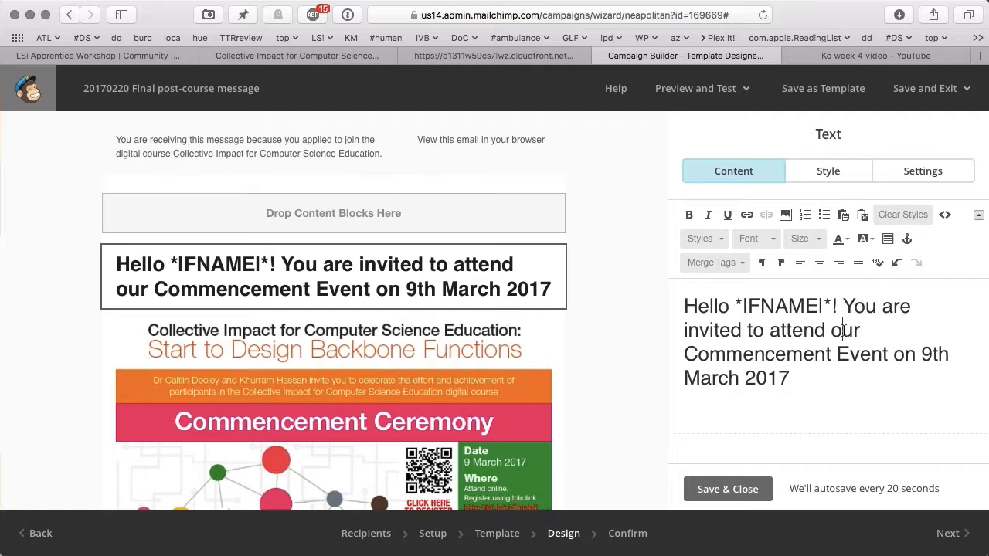
{"action": "double_click", "coordinate": [843, 330]}
{"action": "left_click", "coordinate": [730, 496]}
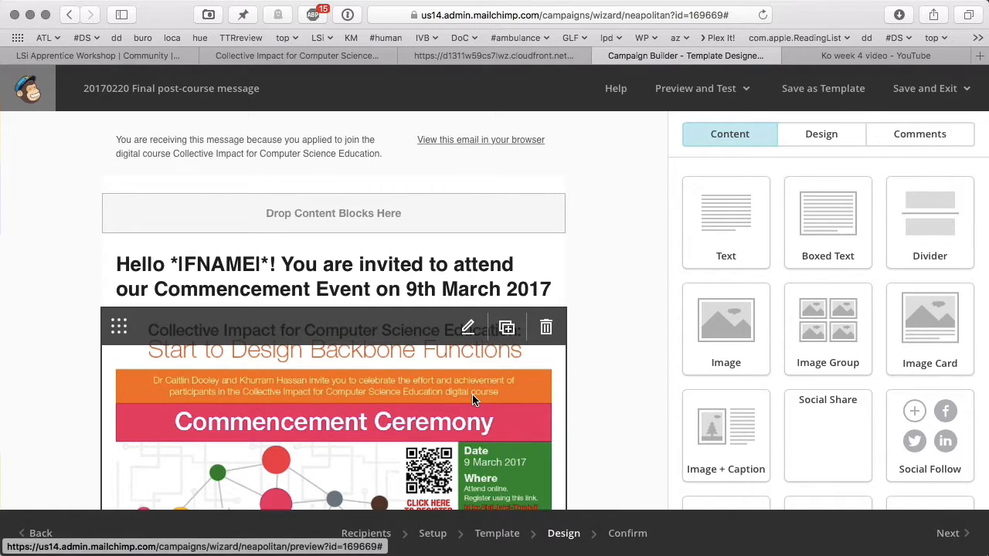
- Re-enter preview mode and test the red 'Download the invitation' button to fetch the PDF
{"action": "scroll", "coordinate": [473, 400], "scroll_direction": "down", "scroll_amount": 10}
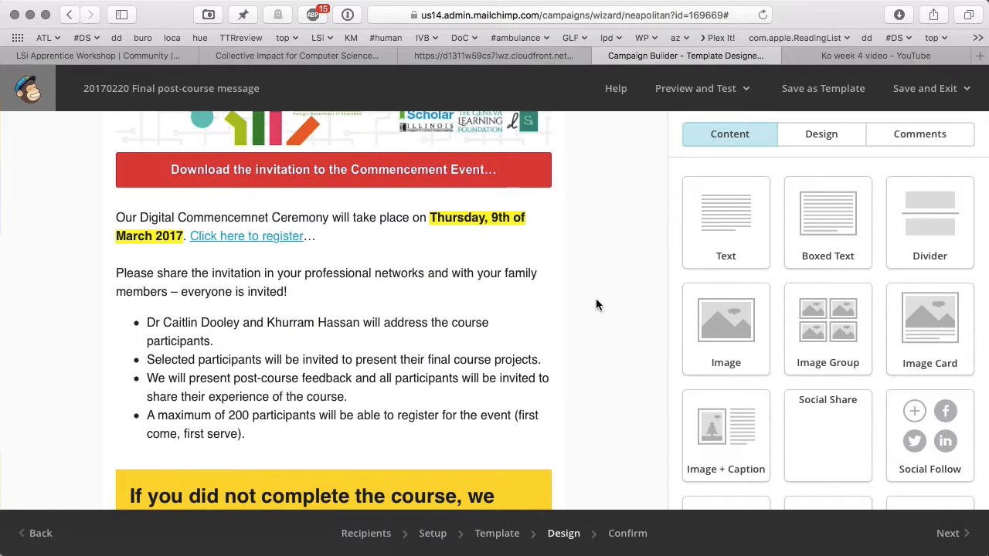
{"action": "scroll", "coordinate": [596, 300], "scroll_direction": "down", "scroll_amount": 1}
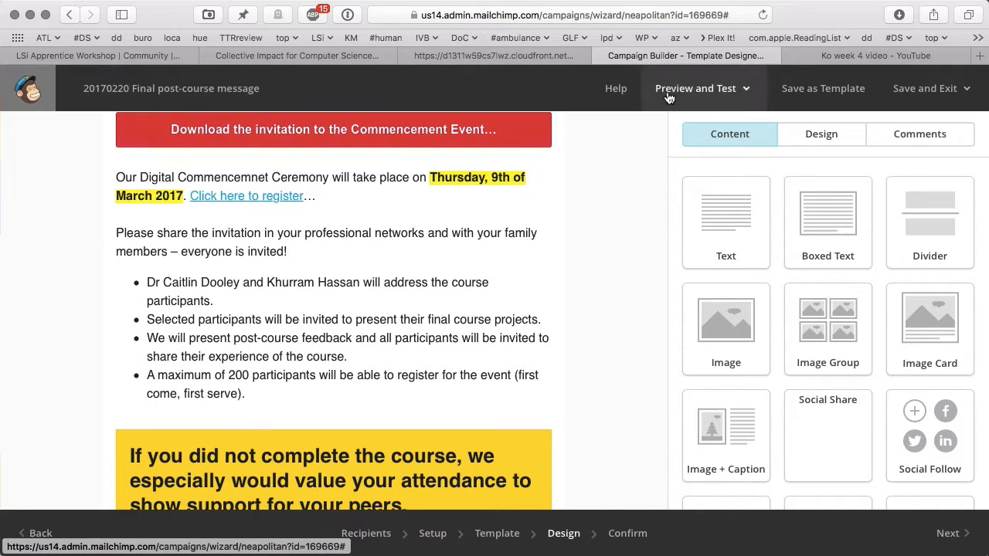
{"action": "left_click", "coordinate": [685, 132]}
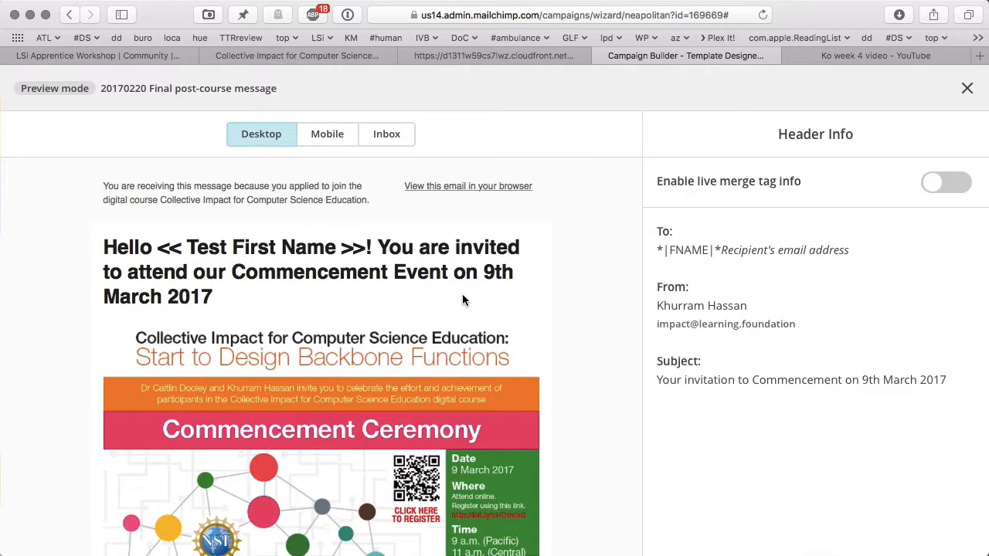
{"action": "scroll", "coordinate": [462, 294], "scroll_direction": "down", "scroll_amount": 8}
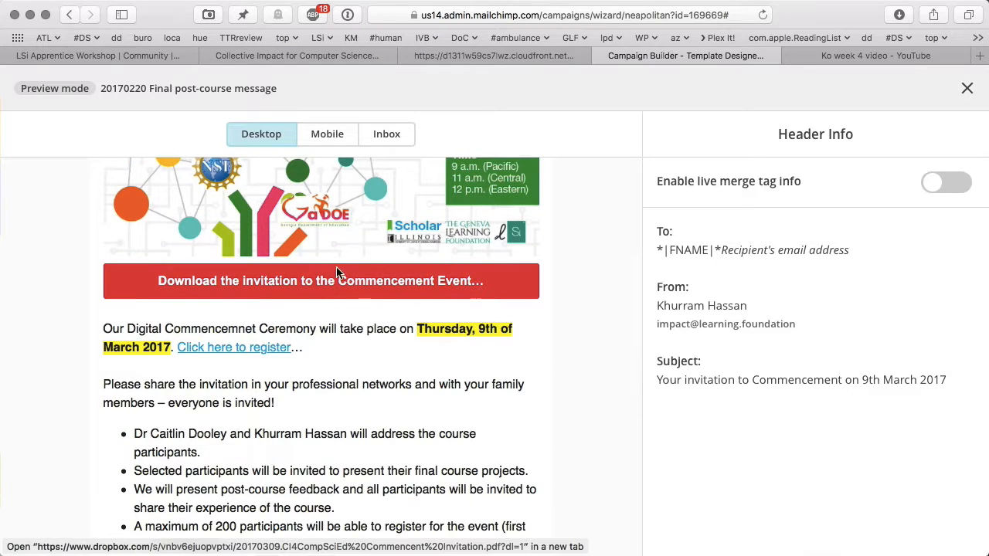
{"action": "left_click", "coordinate": [335, 286]}
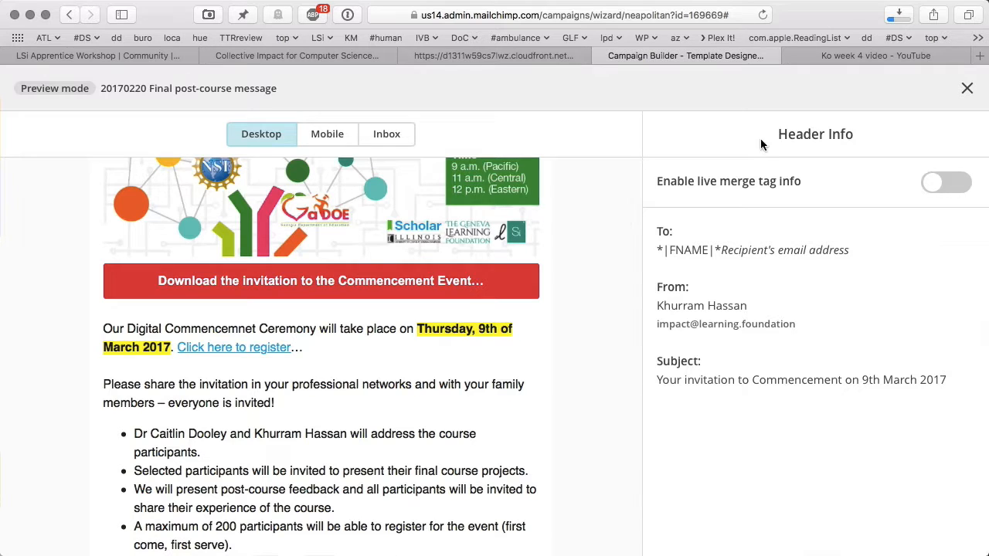
- Open the downloaded invitation PDF, then follow the email's 'Click here to register' link to GoToTraining
{"action": "left_click", "coordinate": [904, 17]}
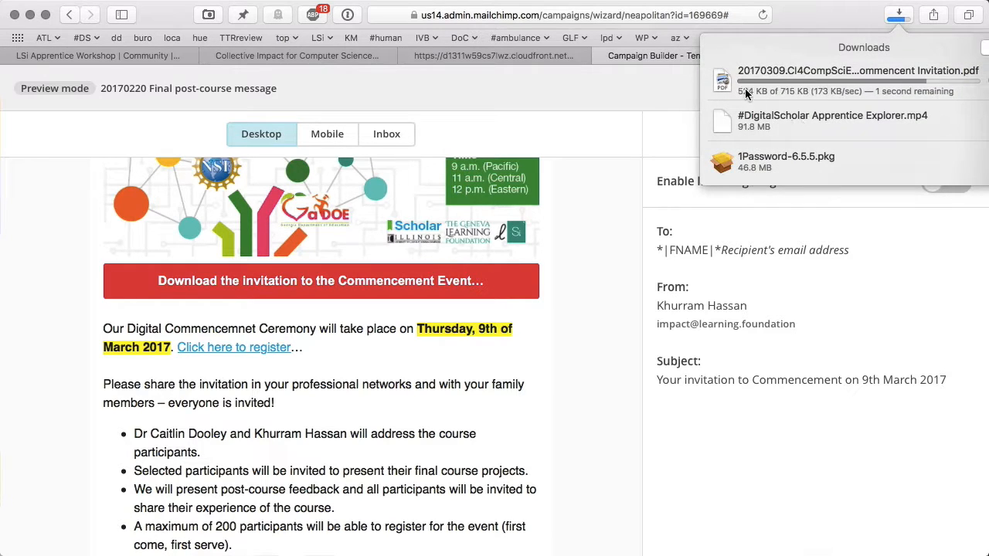
{"action": "double_click", "coordinate": [722, 85]}
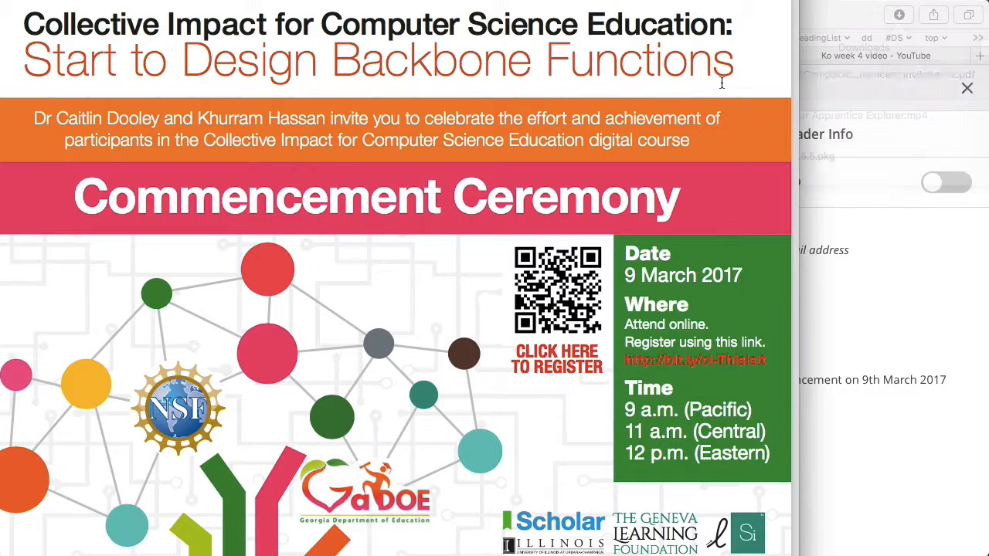
{"action": "key", "text": "super+Tab"}
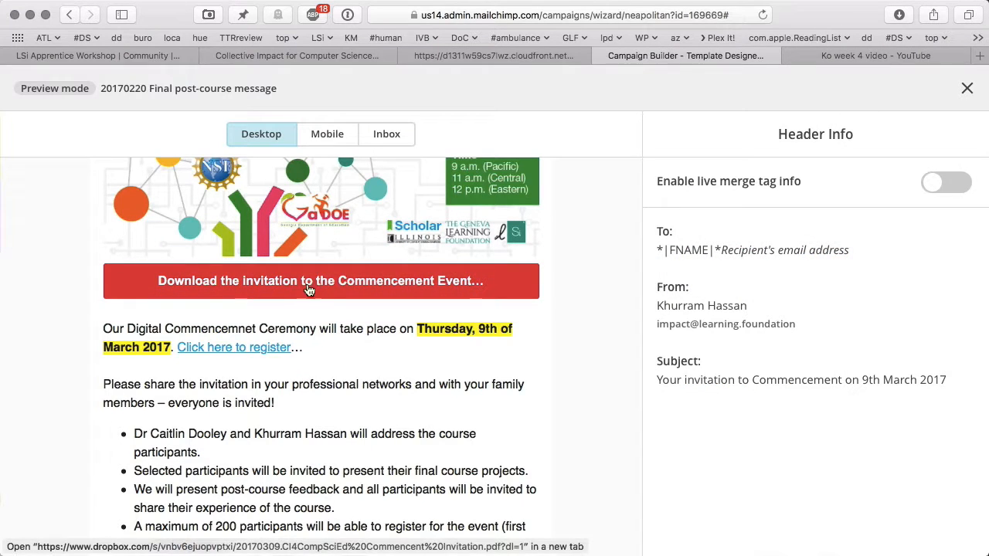
{"action": "left_click", "coordinate": [268, 349]}
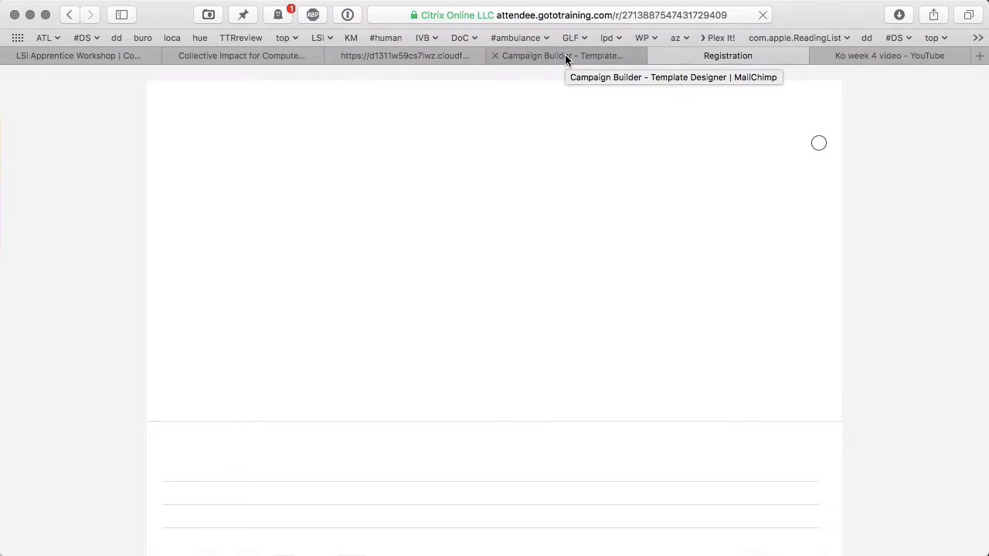
- Look through the Workshop, Scholar and GoToTraining Registration tabs
{"action": "left_click", "coordinate": [94, 56]}
{"action": "left_click", "coordinate": [44, 38]}
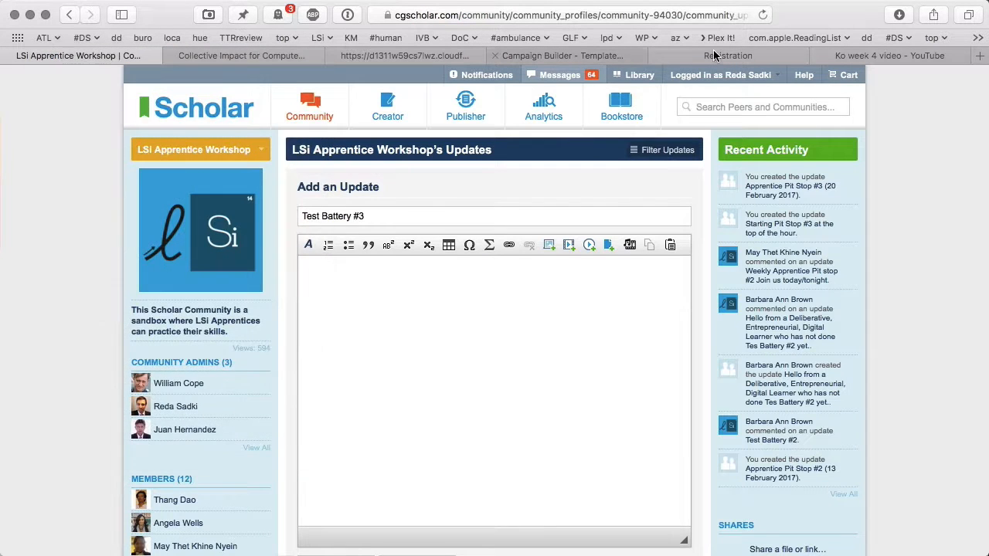
{"action": "left_click", "coordinate": [727, 55]}
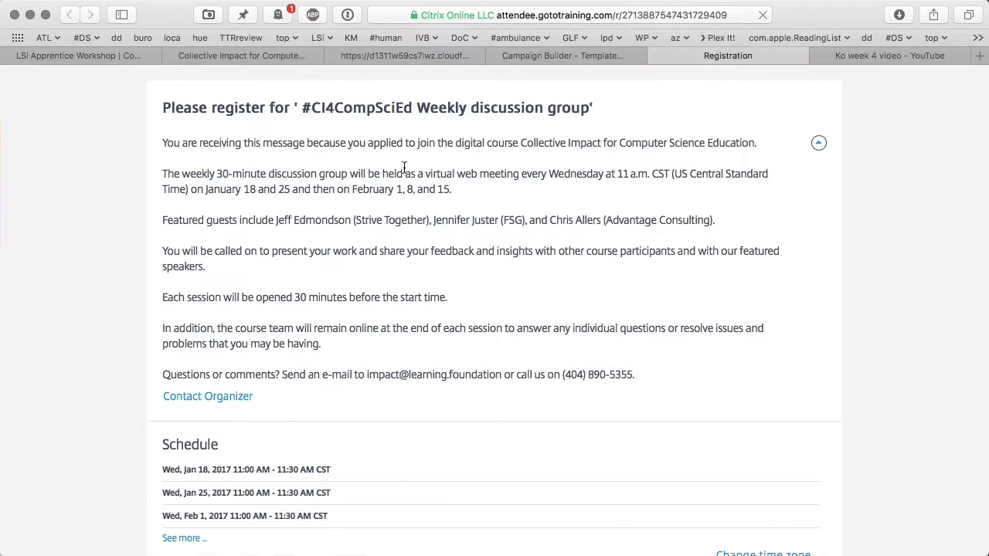
{"action": "left_click", "coordinate": [70, 56]}
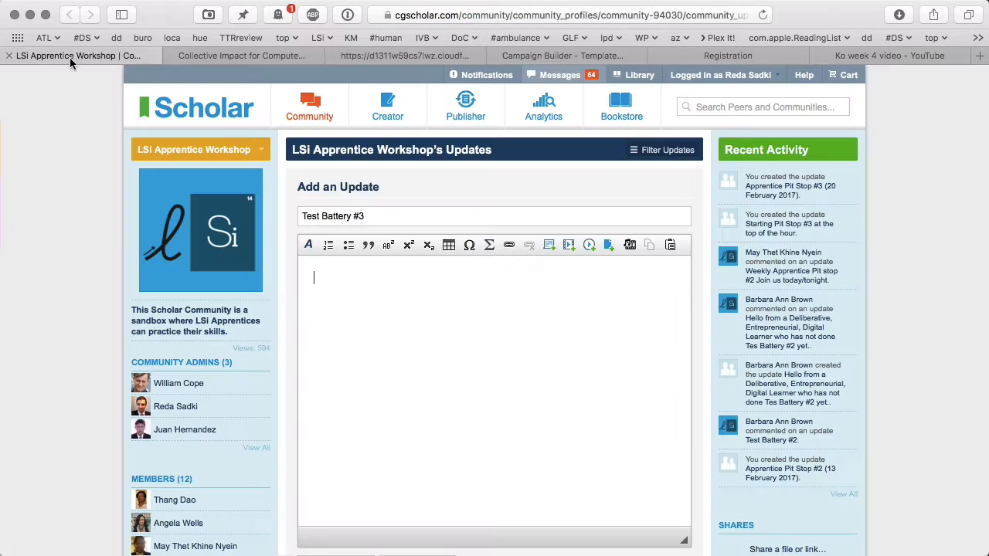
- Open My Trainings from the ATL bookmarks folder in a new tab, then return to the campaign preview
{"action": "left_click", "coordinate": [60, 37]}
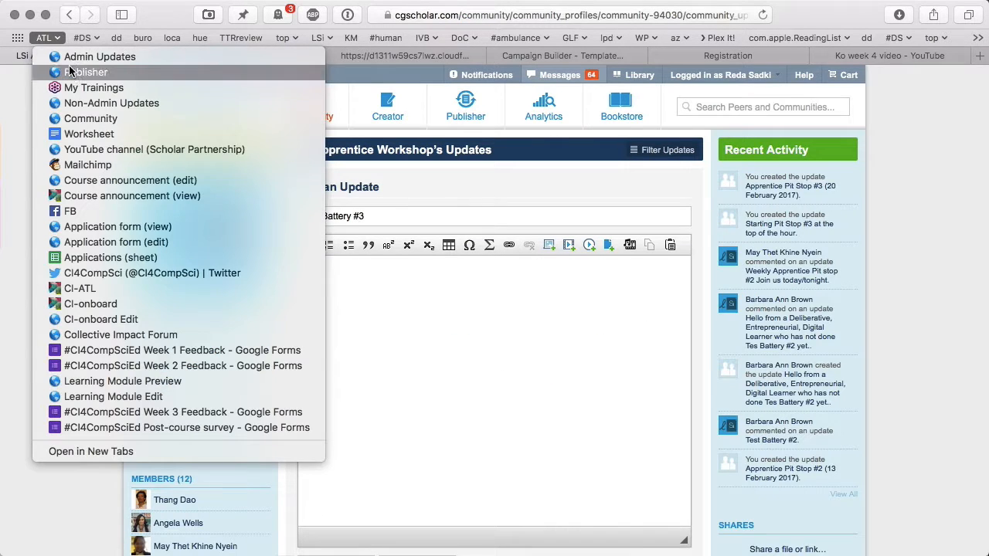
{"action": "left_click", "coordinate": [78, 89], "text": "super"}
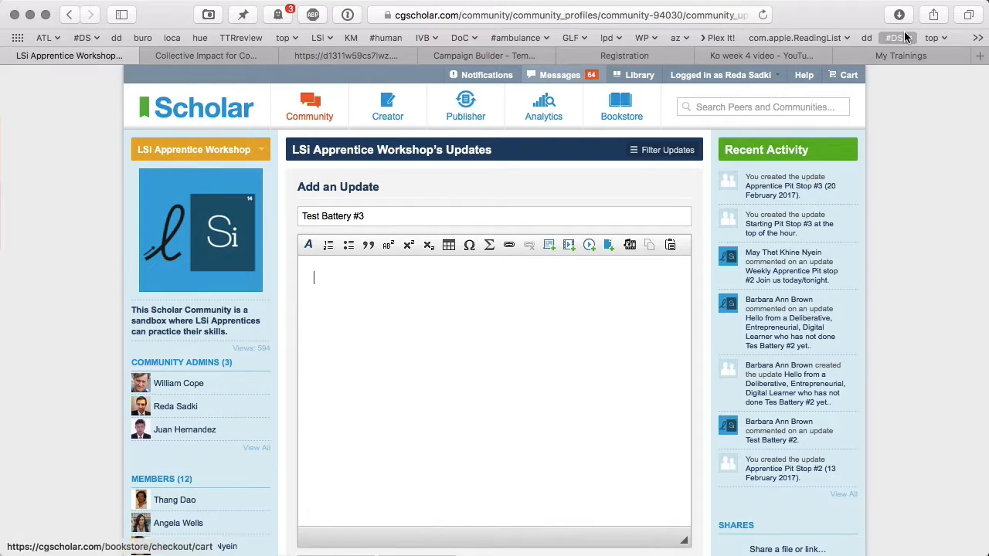
{"action": "left_click", "coordinate": [915, 55]}
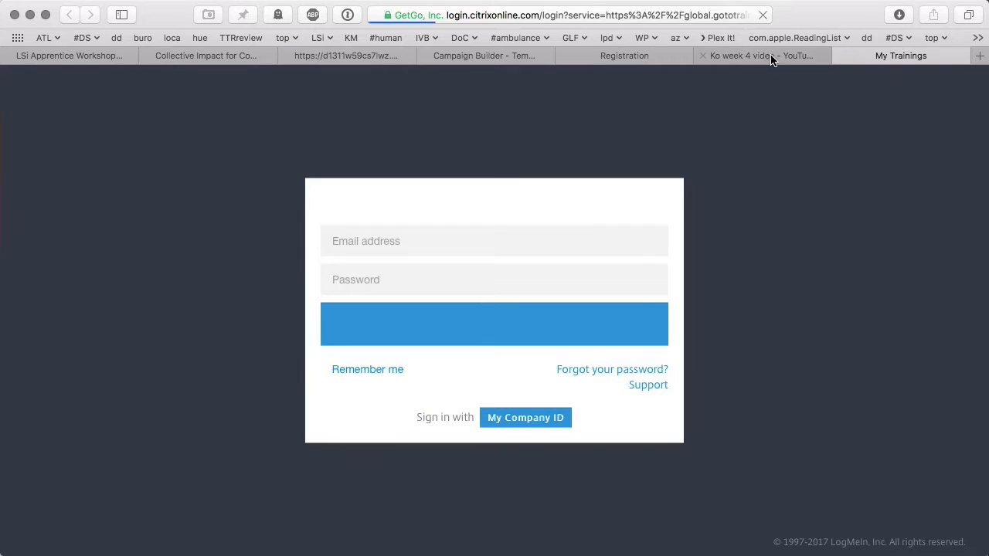
{"action": "left_click", "coordinate": [761, 56]}
{"action": "left_click", "coordinate": [644, 57]}
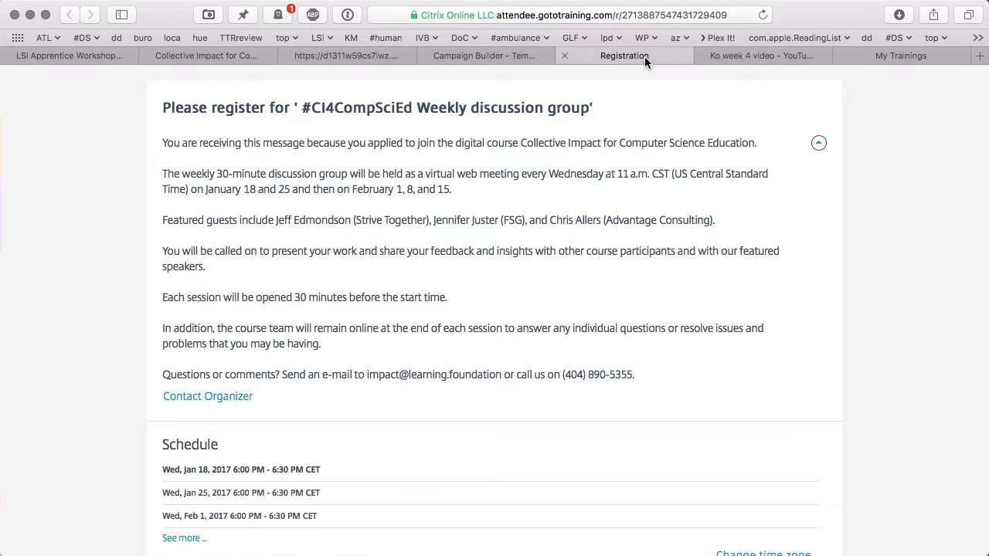
{"action": "left_click", "coordinate": [506, 55]}
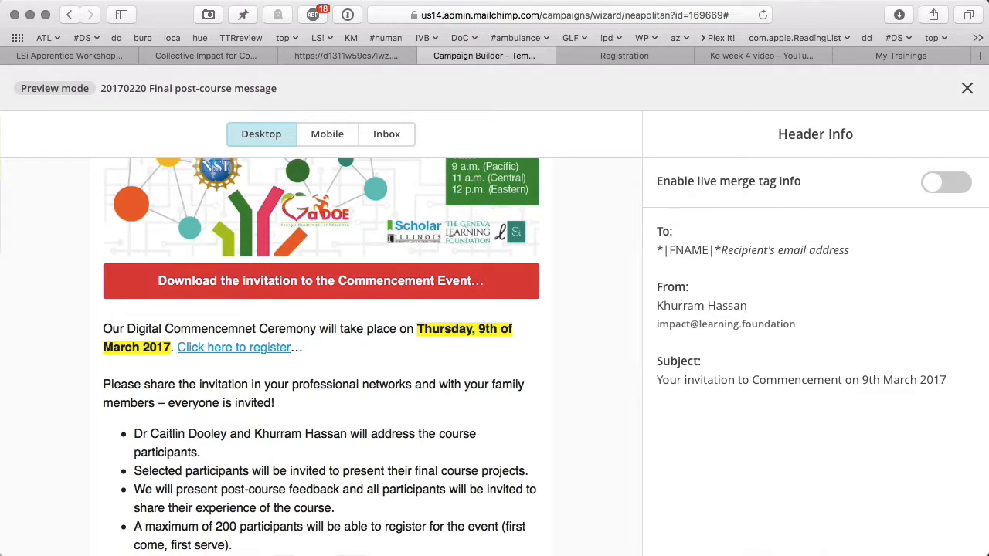
- Exit preview, review the ceremony text and yellow Boxed Text blocks, then show the My Trainings sign-in page
{"action": "left_click", "coordinate": [966, 88]}
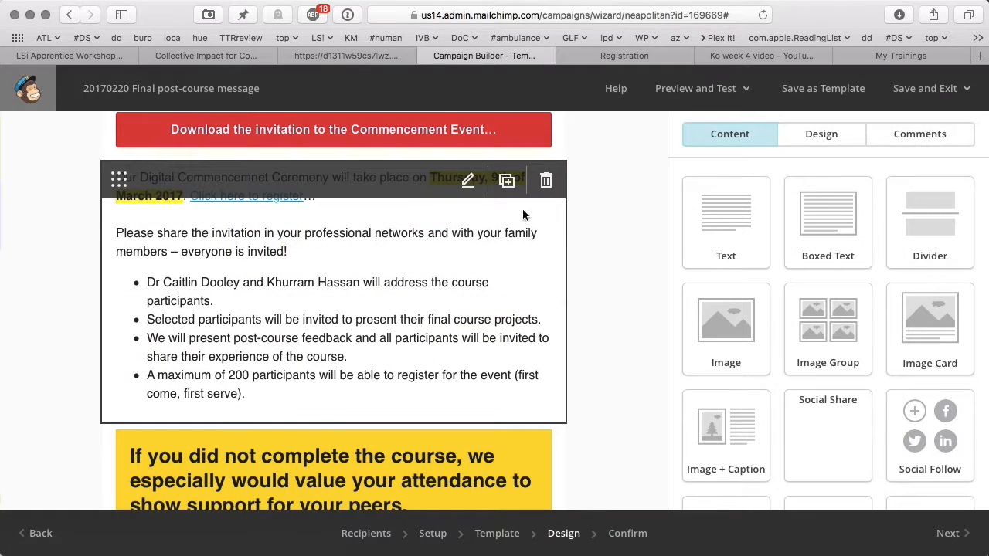
{"action": "left_click", "coordinate": [467, 182]}
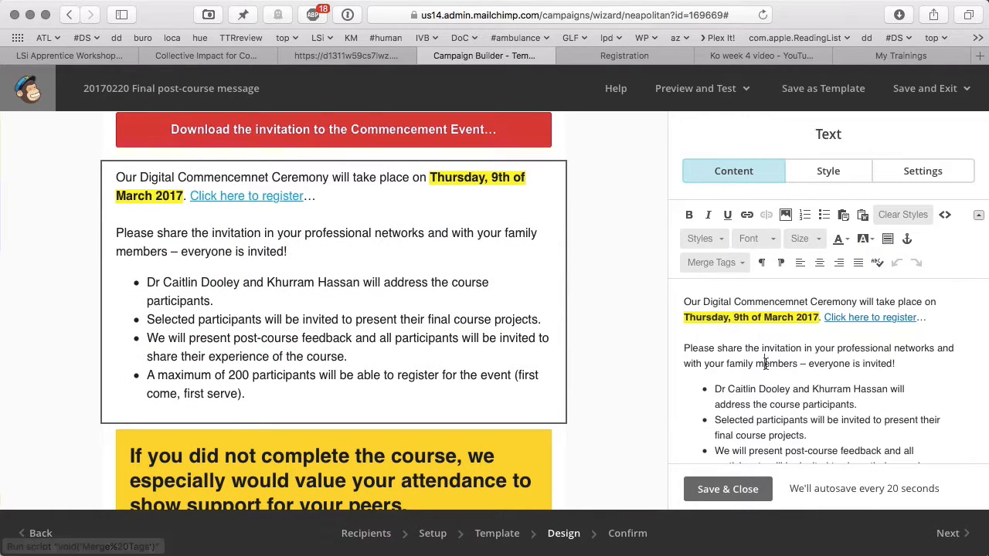
{"action": "left_click", "coordinate": [467, 447]}
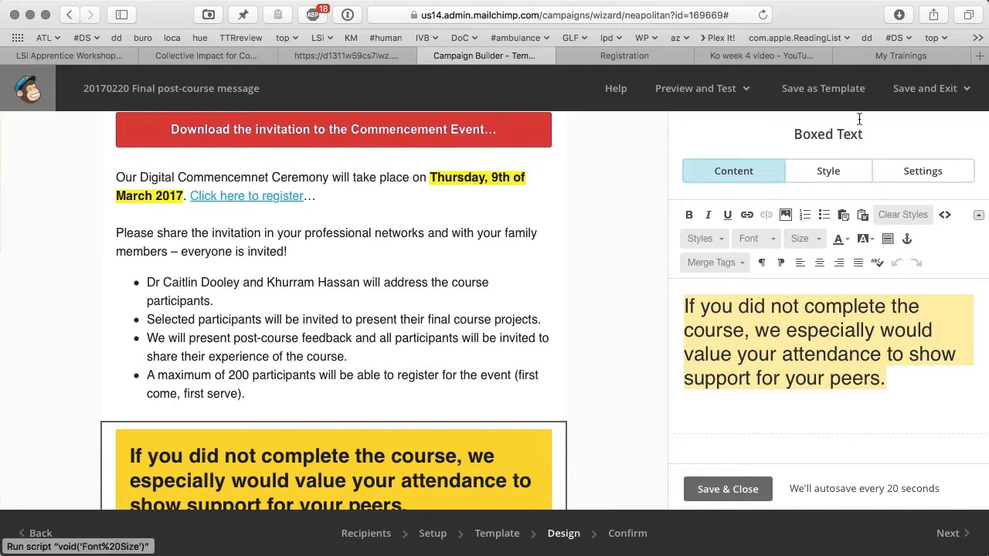
{"action": "left_click", "coordinate": [899, 55]}
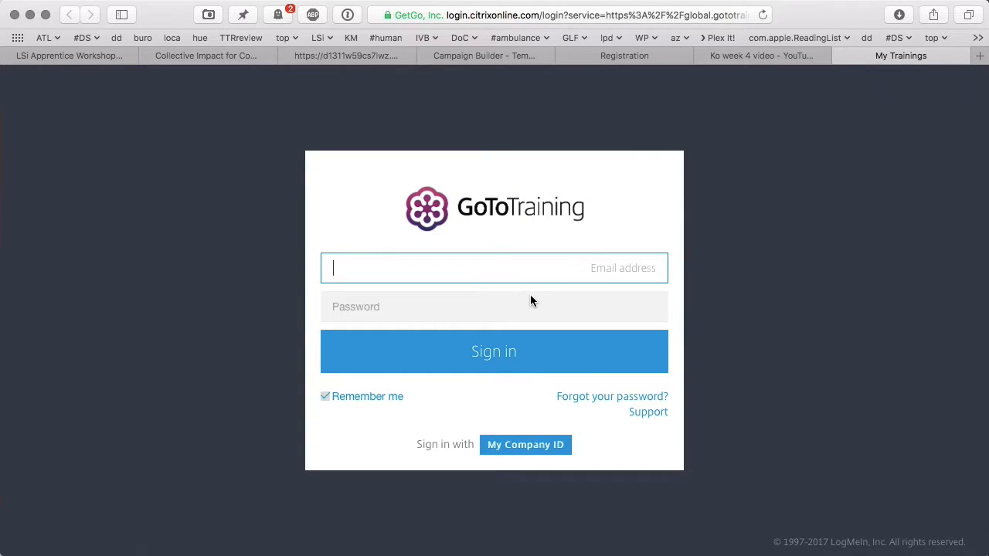
- Unlock 1Password with the master password, fill in the saved GoToTraining login, and sign in
{"action": "key", "text": "super+backslash"}
{"action": "type", "text": "********"}
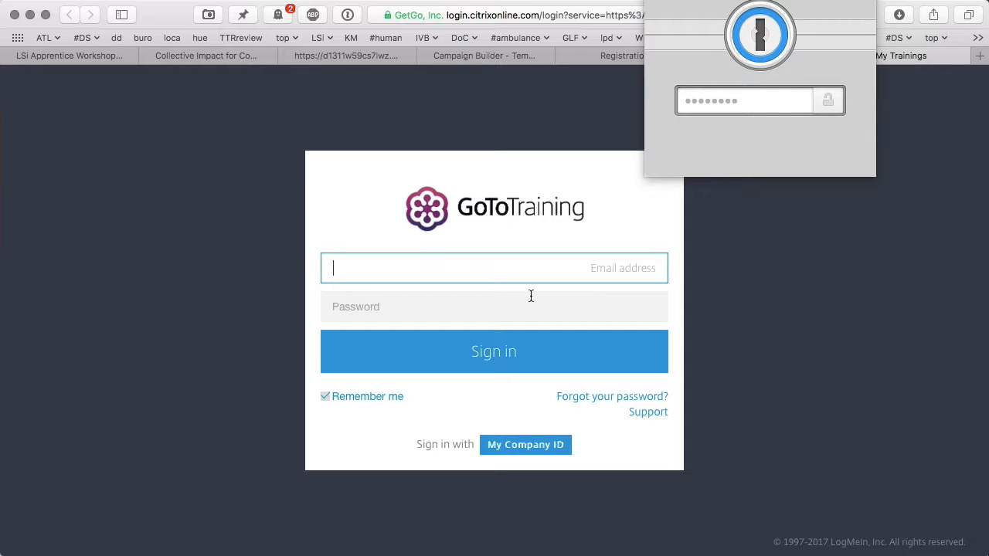
{"action": "key", "text": "Return"}
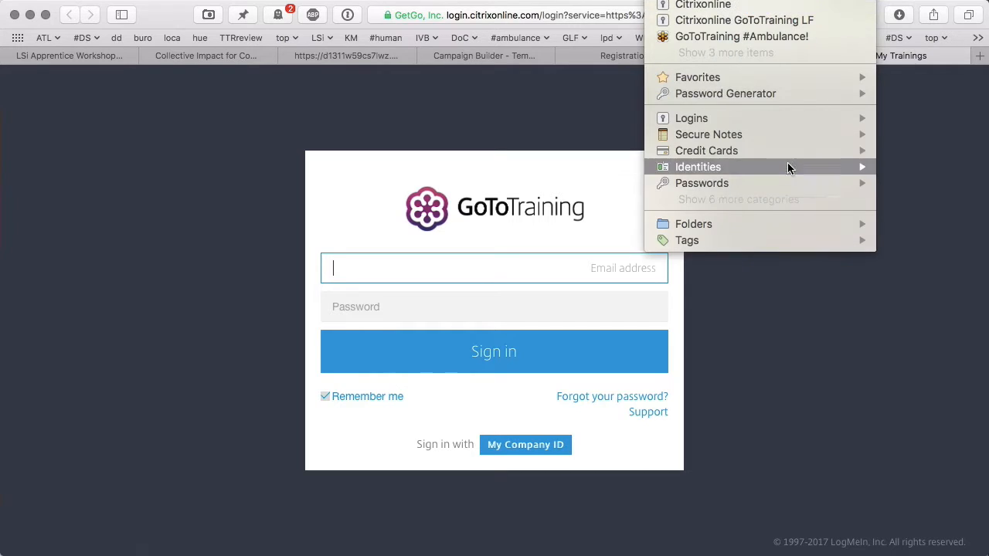
{"action": "left_click", "coordinate": [810, 38]}
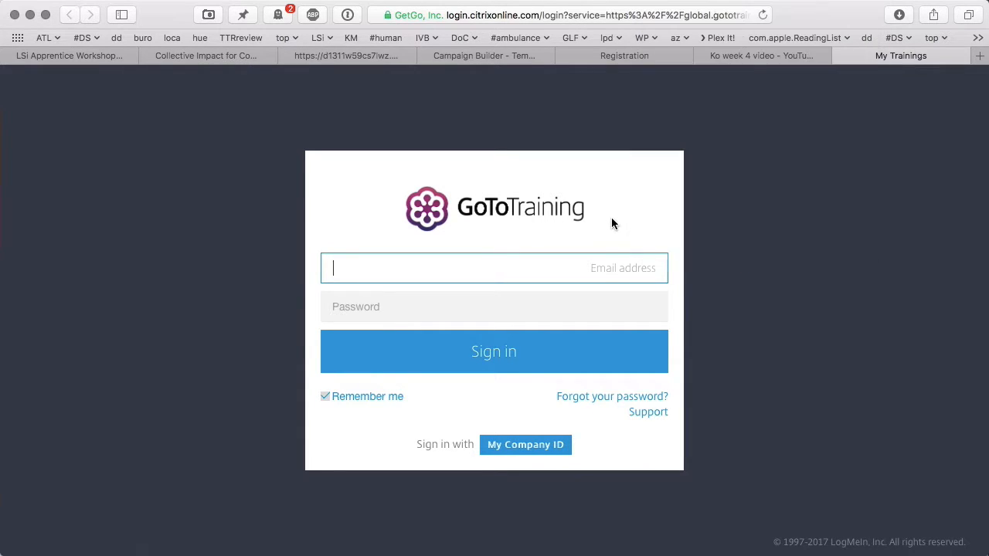
{"action": "left_click", "coordinate": [525, 352]}
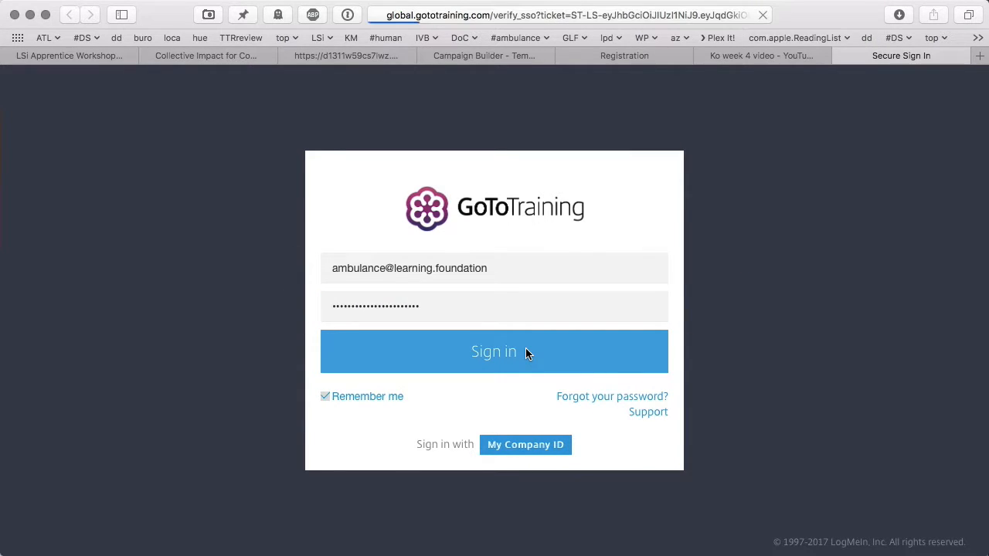
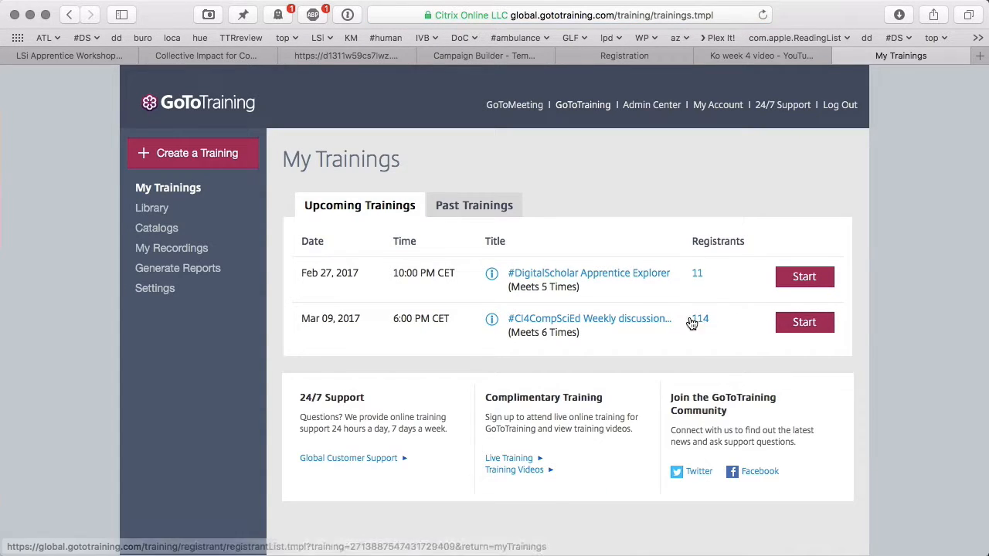
- Retitle the Weekly discussion group training to '#CI4CompSciEd Commencement Ceremony'
{"action": "left_click", "coordinate": [647, 321]}
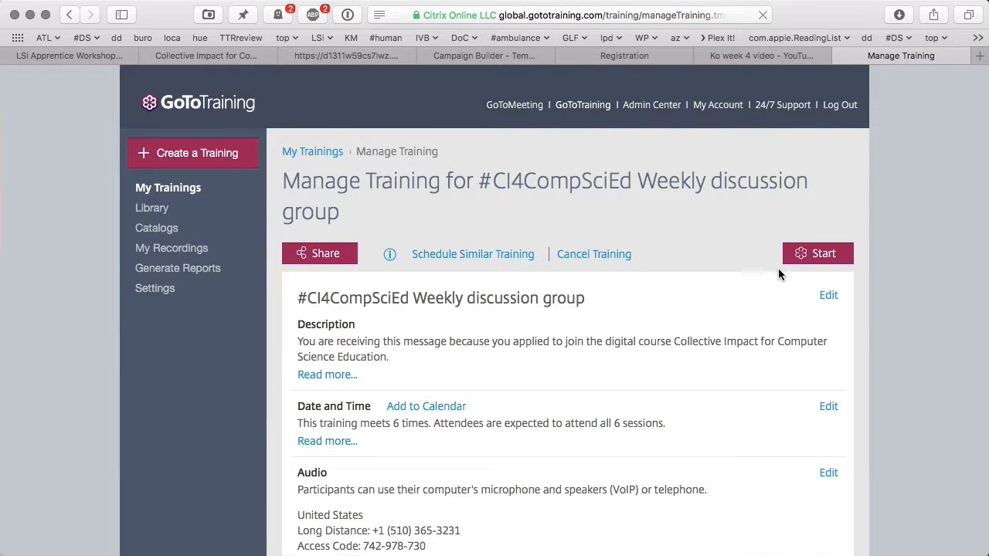
{"action": "left_click", "coordinate": [828, 296]}
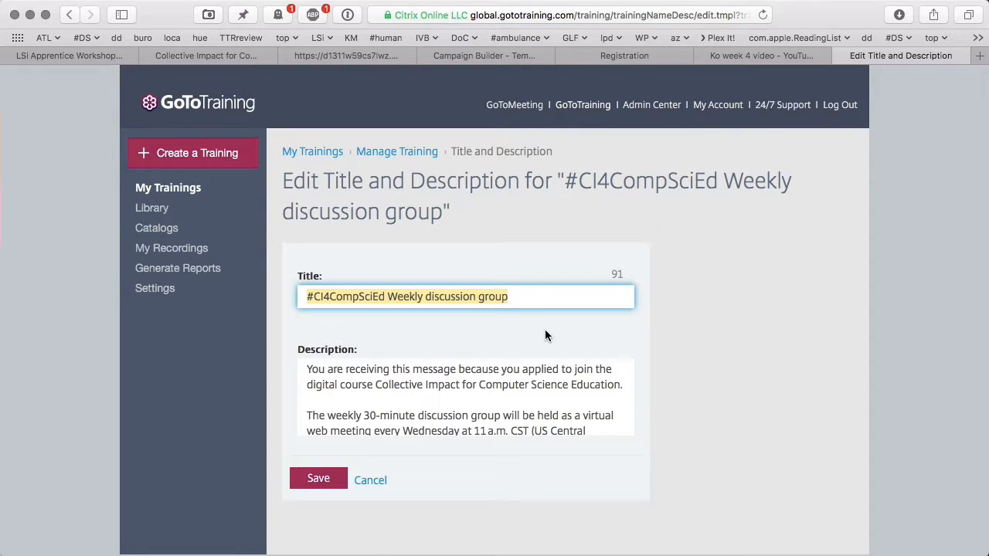
{"action": "double_click", "coordinate": [452, 296]}
{"action": "double_click", "coordinate": [420, 296]}
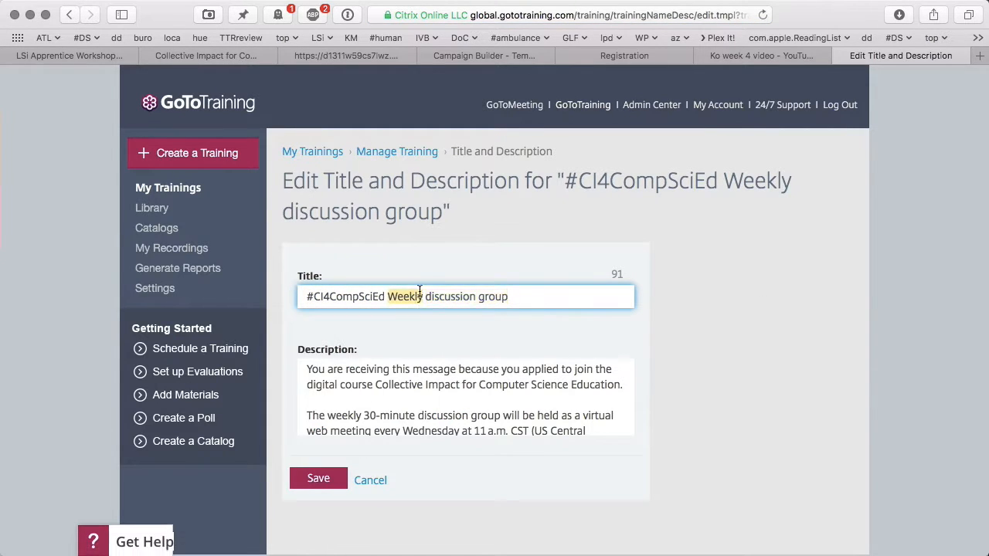
{"action": "left_click", "coordinate": [543, 301], "text": "shift"}
{"action": "type", "text": "Commencement "}
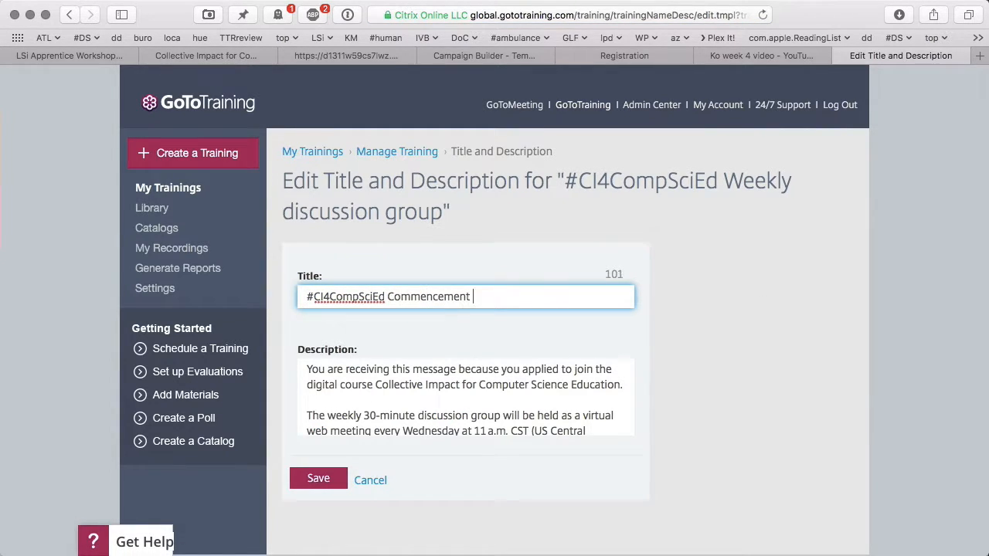
{"action": "type", "text": "Ceremony"}
- Replace the training description with the pasted commencement invitation paragraph
{"action": "left_click", "coordinate": [501, 380]}
{"action": "key", "text": "super+a"}
{"action": "type", "text": "If you did not complete the course, we especially  would value your attendance to show support for your peers."}
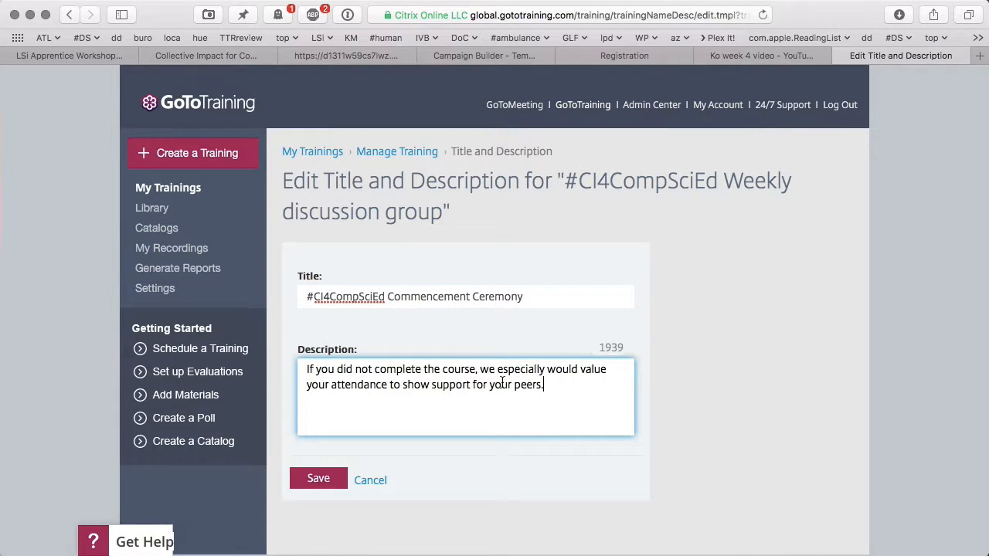
{"action": "key", "text": "BackSpace"}
{"action": "left_click", "coordinate": [306, 370]}
{"action": "type", "text": "NOTE:"}
- Swap in earlier description text from clipboard history, add blank lines between paragraphs, and save
{"action": "key", "text": "super+a"}
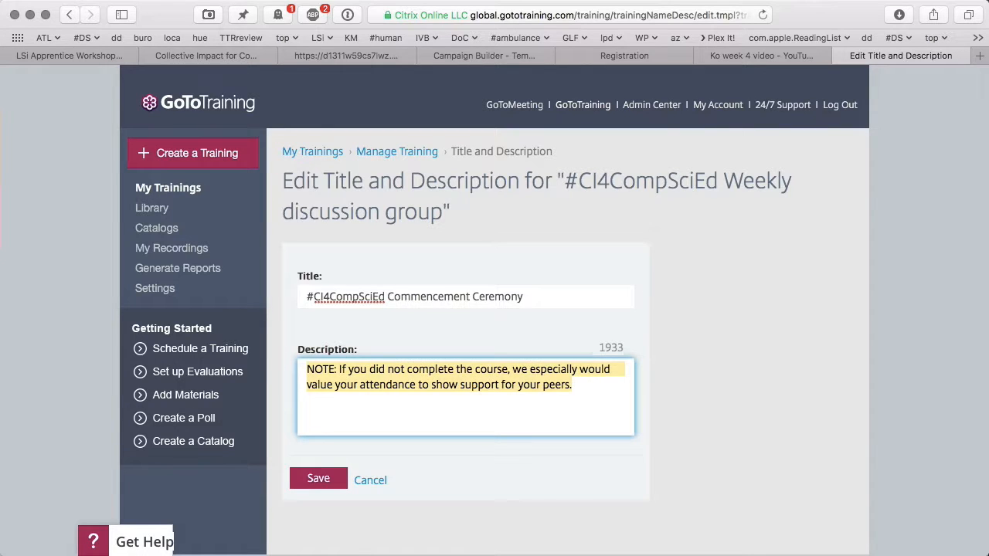
{"action": "key", "text": "super+x"}
{"action": "key", "text": "shift+super+v"}
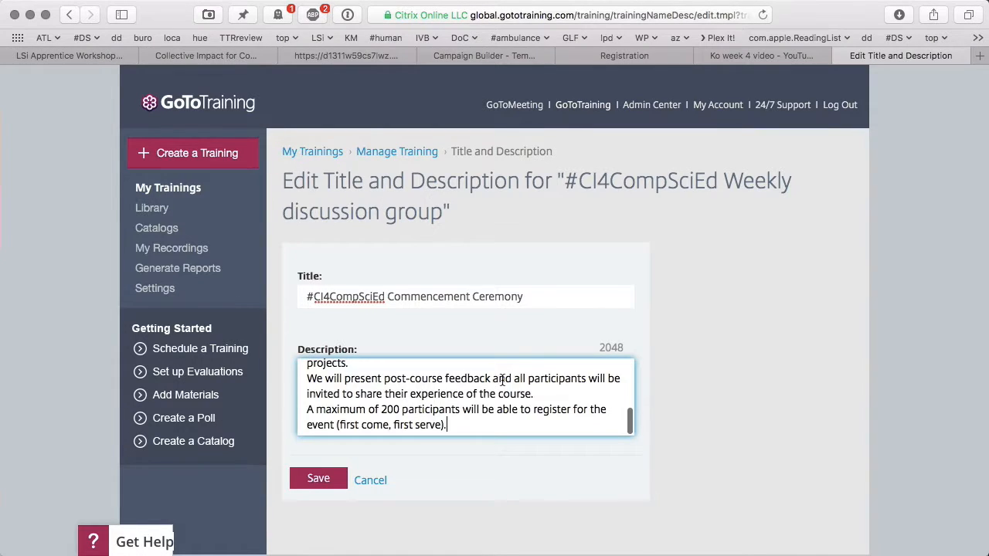
{"action": "scroll", "coordinate": [487, 391], "scroll_direction": "up", "scroll_amount": 10}
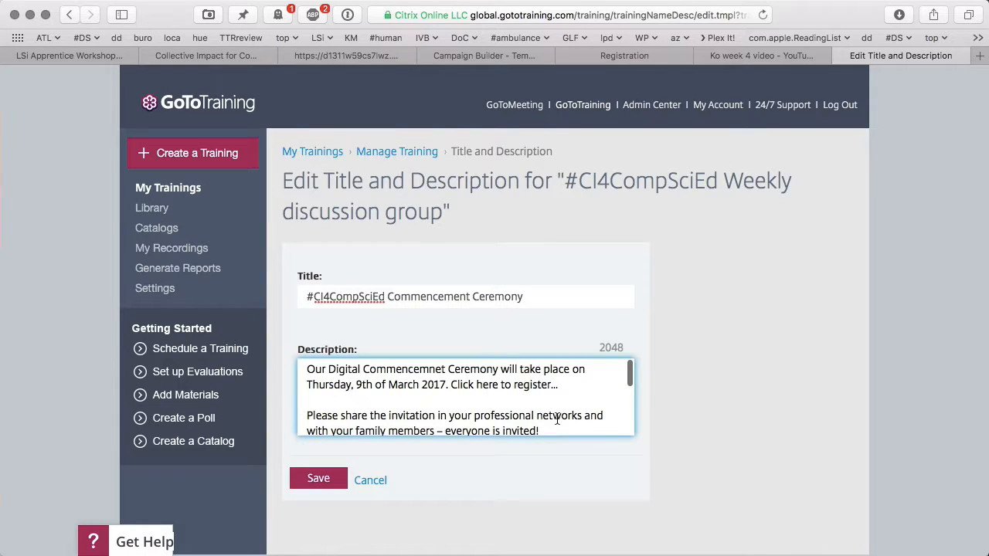
{"action": "scroll", "coordinate": [497, 413], "scroll_direction": "down", "scroll_amount": 5}
{"action": "key", "text": "Down"}
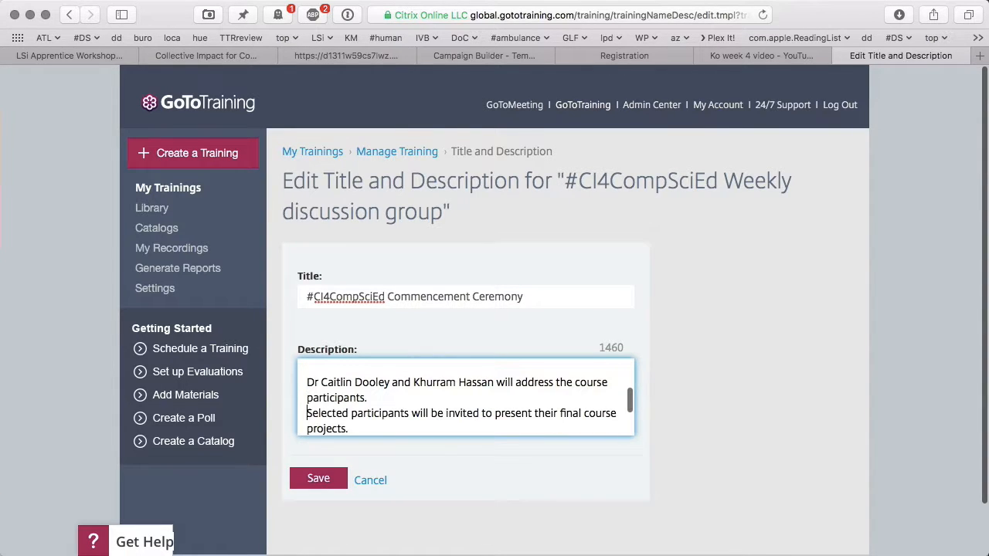
{"action": "key", "text": "Return"}
{"action": "key", "text": "Down"}
{"action": "key", "text": "Down"}
{"action": "key", "text": "Down"}
{"action": "key", "text": "Down"}
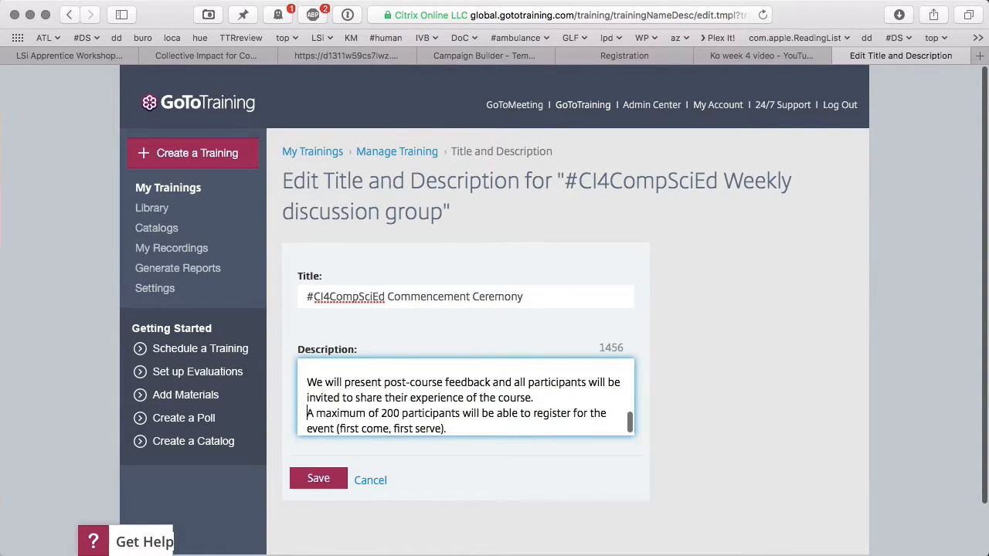
{"action": "key", "text": "Return"}
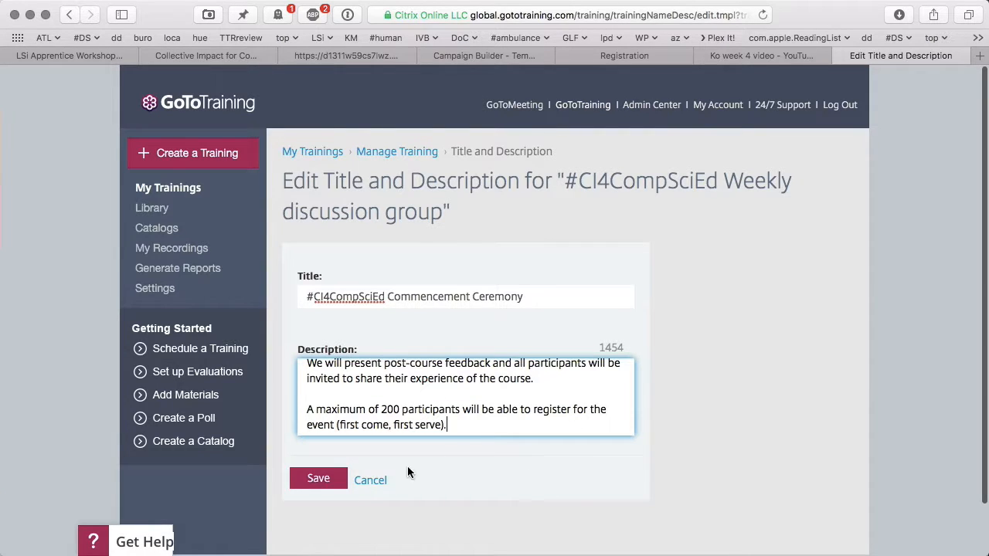
{"action": "left_click", "coordinate": [321, 479]}
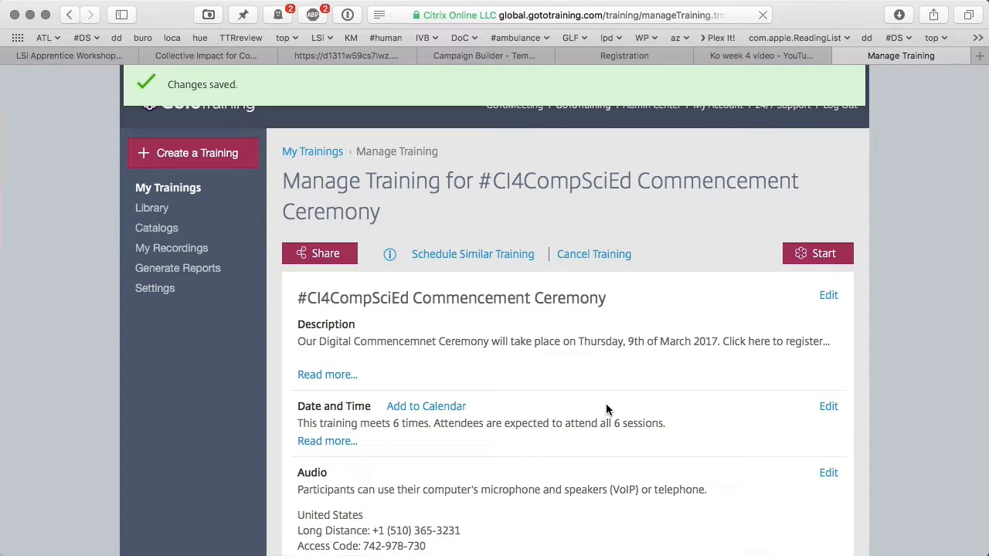
- Confirm the Changes saved banner and close the training management tab
{"action": "scroll", "coordinate": [606, 404], "scroll_direction": "down", "scroll_amount": 1}
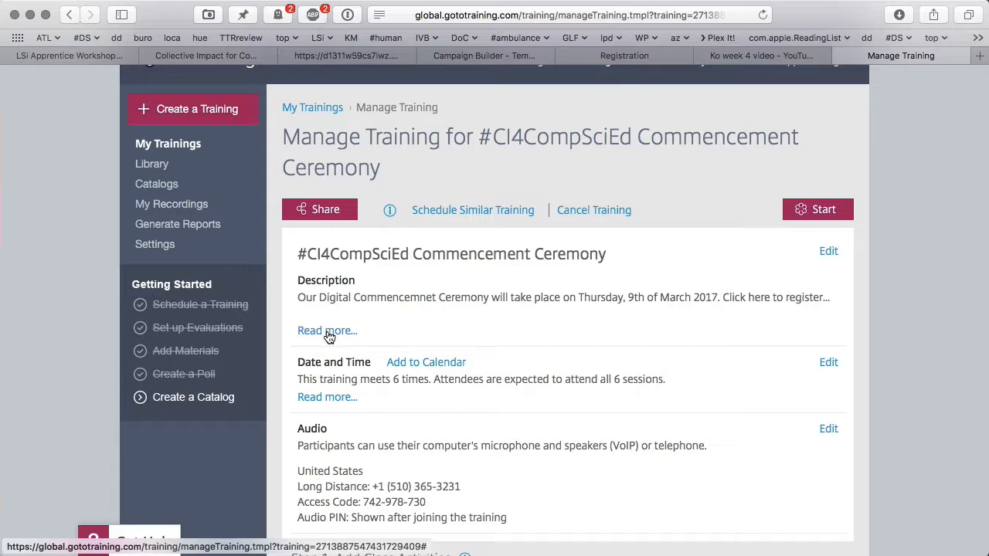
{"action": "key", "text": "super+w"}
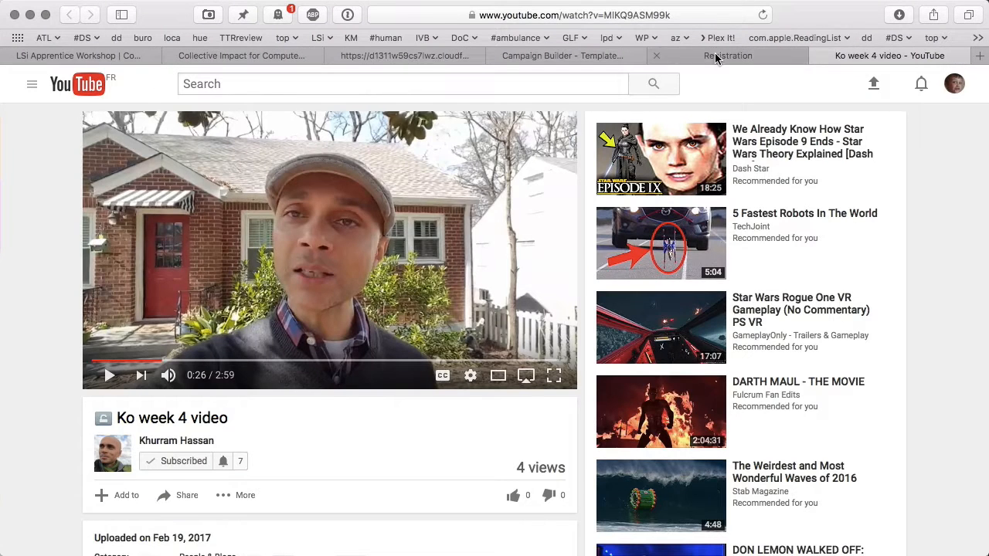
- Select the questions and contact line on the training's registration page
{"action": "left_click", "coordinate": [715, 54]}
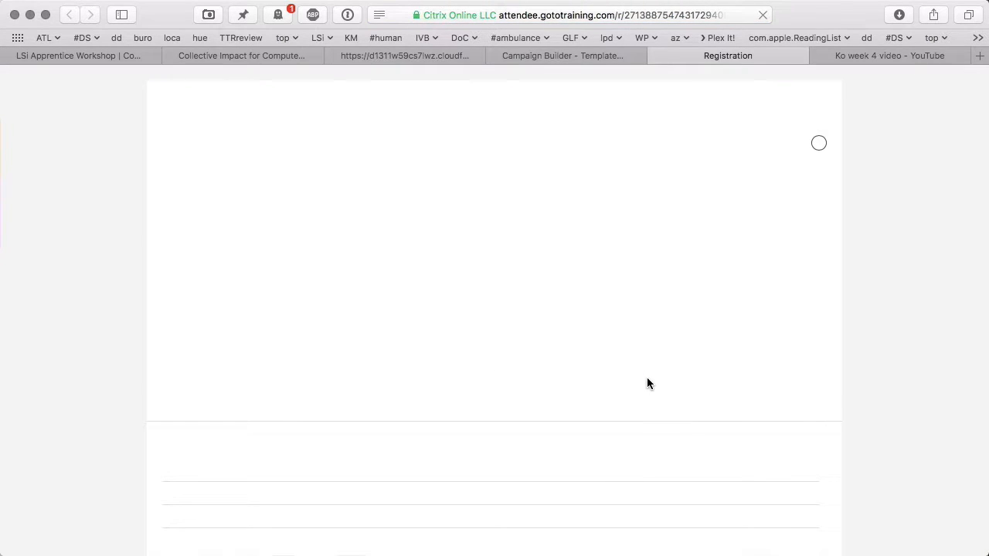
{"action": "scroll", "coordinate": [648, 383], "scroll_direction": "down", "scroll_amount": 5}
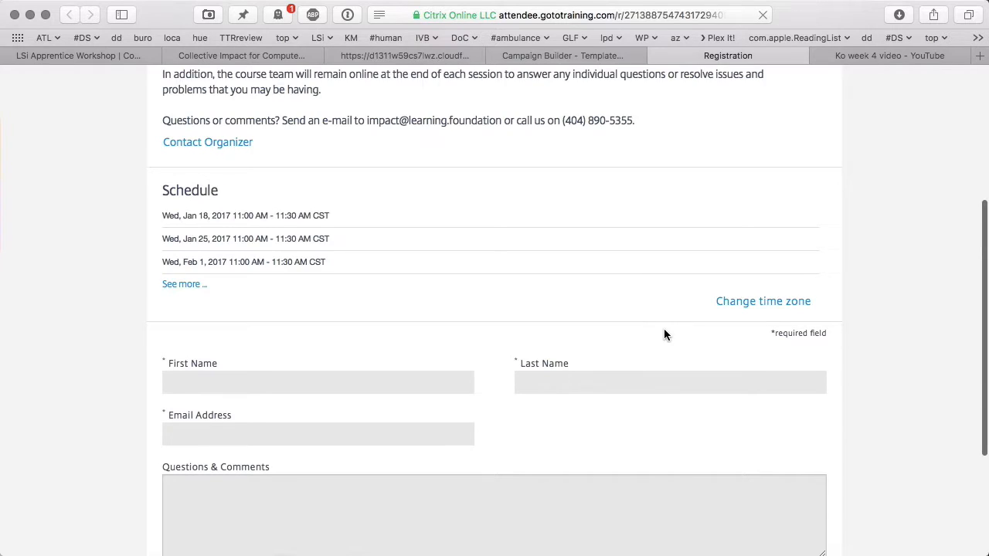
{"action": "scroll", "coordinate": [663, 334], "scroll_direction": "up", "scroll_amount": 3}
{"action": "left_click_drag", "start_coordinate": [635, 247], "coordinate": [160, 248]}
- Return to the My Trainings list through the ATL bookmarks folder
{"action": "left_click", "coordinate": [873, 51]}
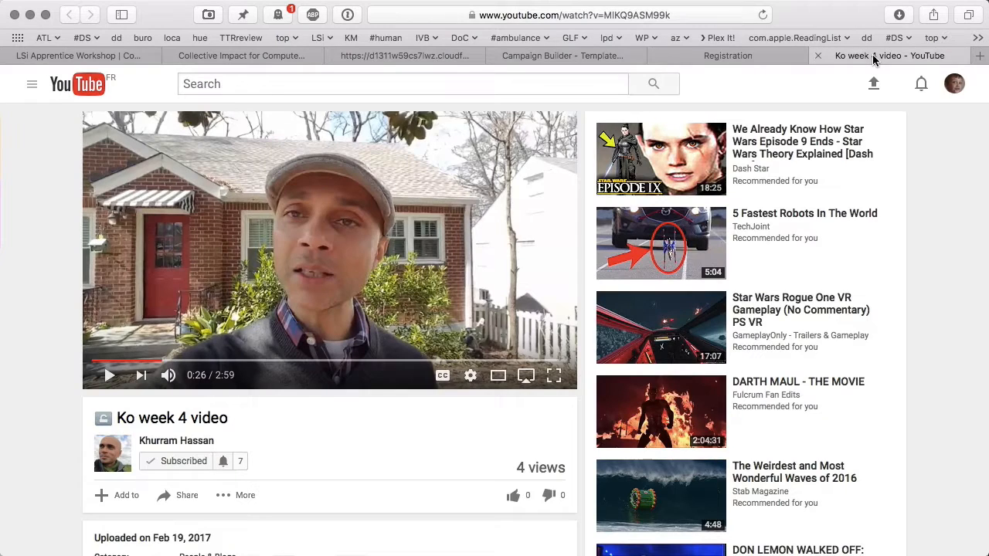
{"action": "left_click", "coordinate": [46, 38]}
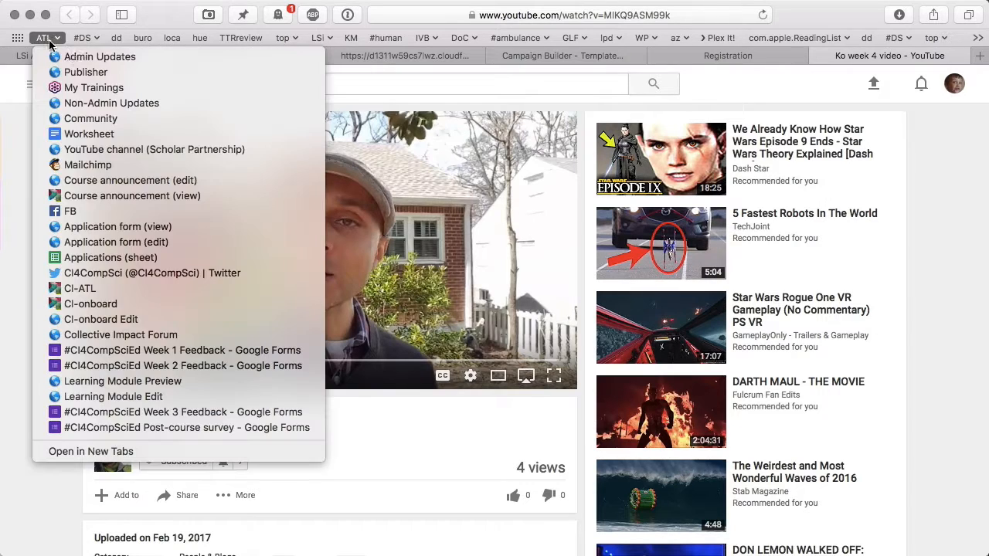
{"action": "left_click", "coordinate": [78, 88]}
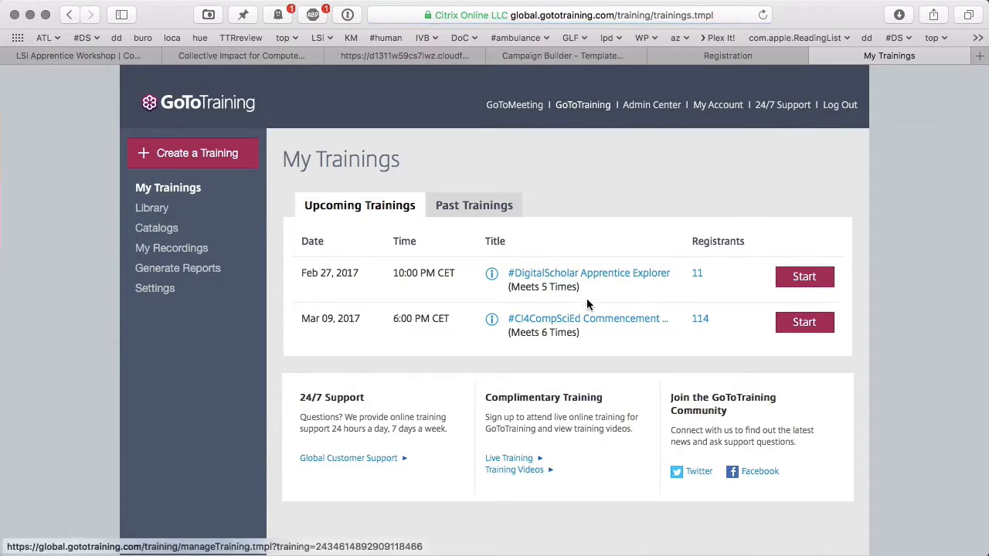
- Append the questions line with a contact e-mail and phone to the commencement training's description
{"action": "left_click", "coordinate": [628, 318]}
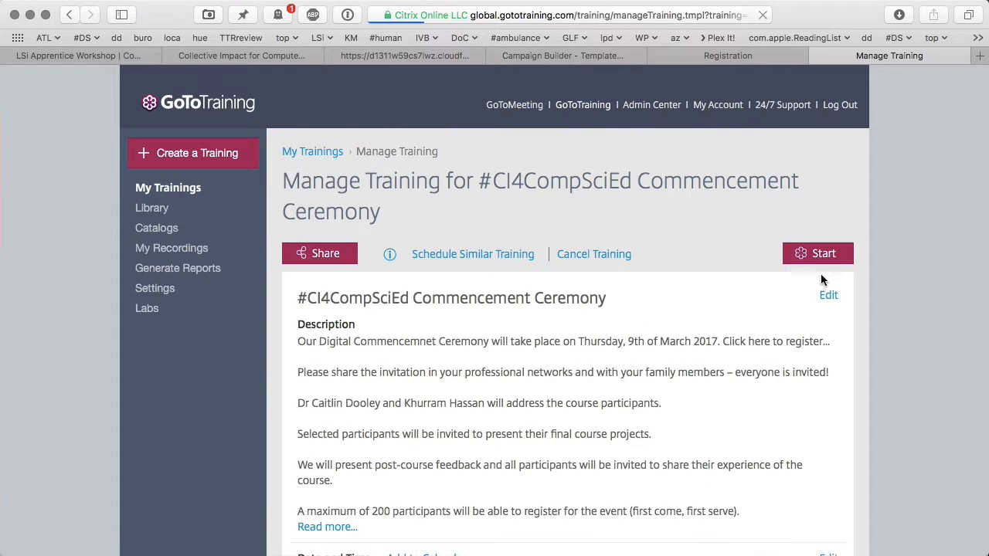
{"action": "left_click", "coordinate": [828, 295]}
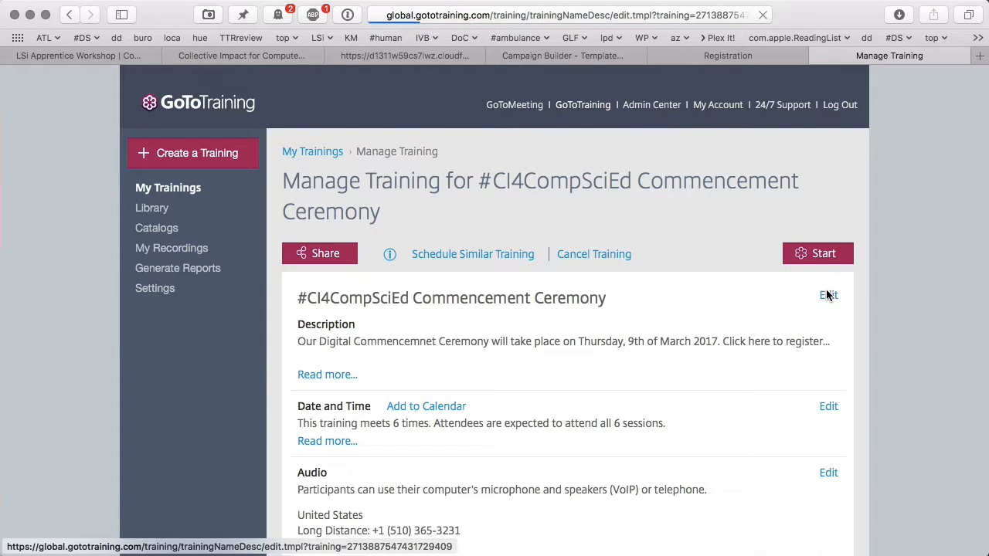
{"action": "left_click", "coordinate": [579, 413]}
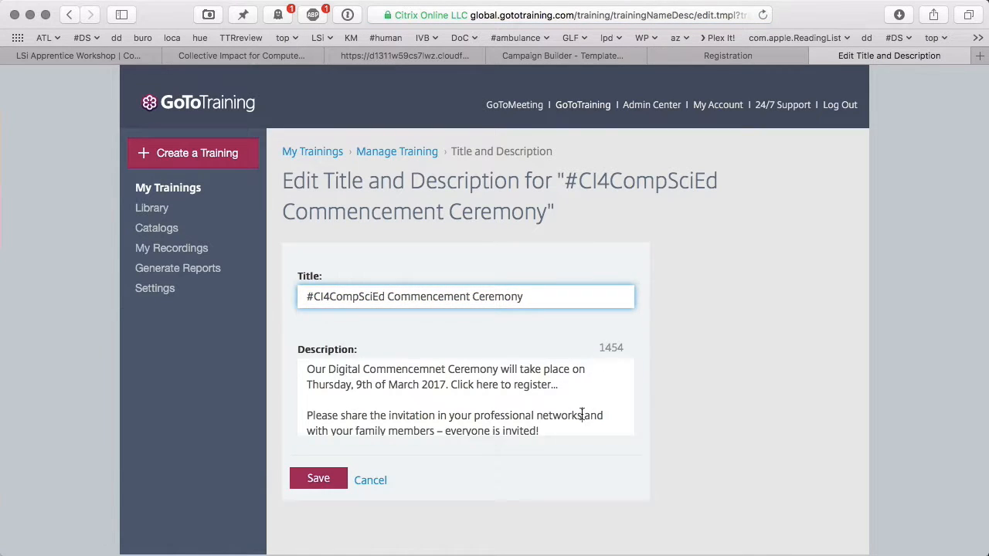
{"action": "scroll", "coordinate": [578, 412], "scroll_direction": "down", "scroll_amount": 5}
{"action": "scroll", "coordinate": [465, 397], "scroll_direction": "down", "scroll_amount": 3}
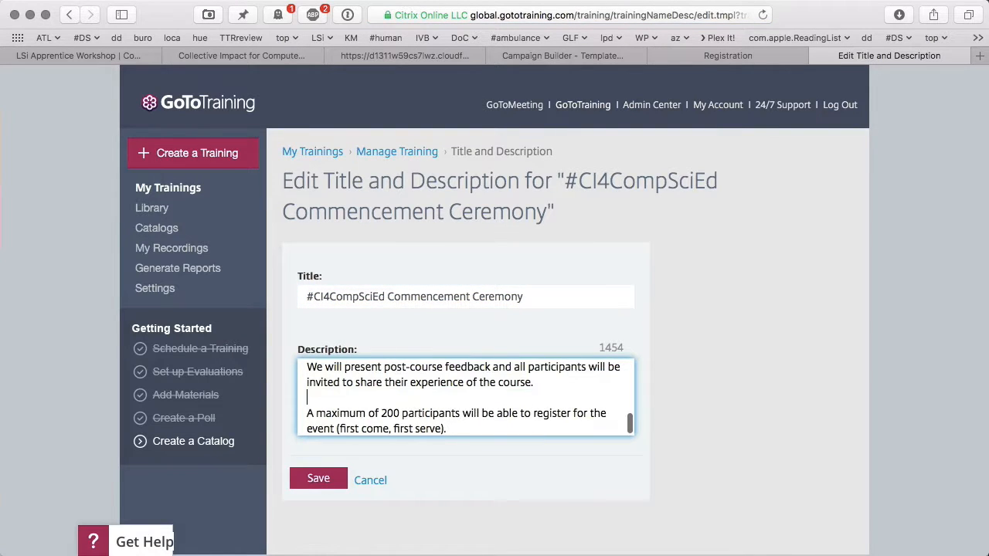
{"action": "scroll", "coordinate": [465, 397], "scroll_direction": "down", "scroll_amount": 3}
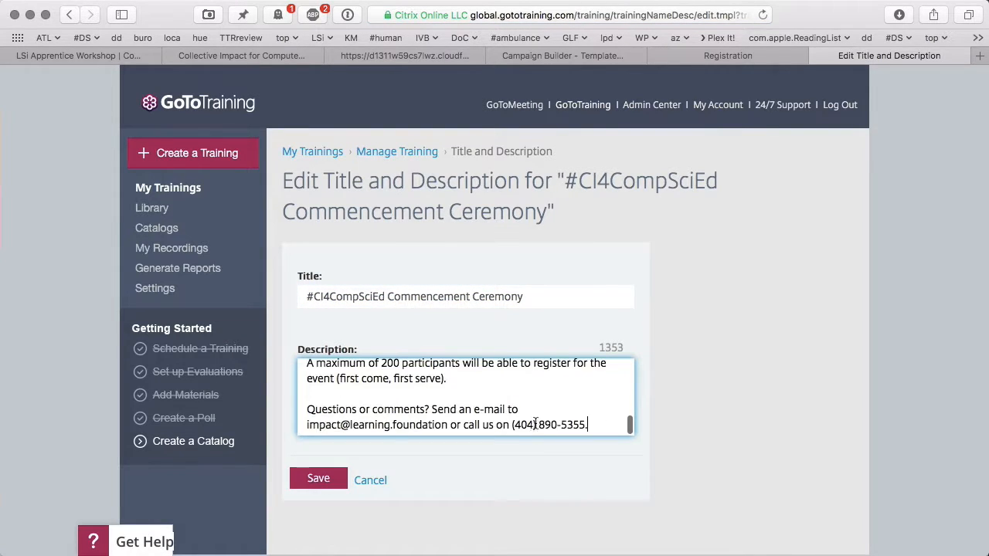
{"action": "left_click", "coordinate": [319, 479]}
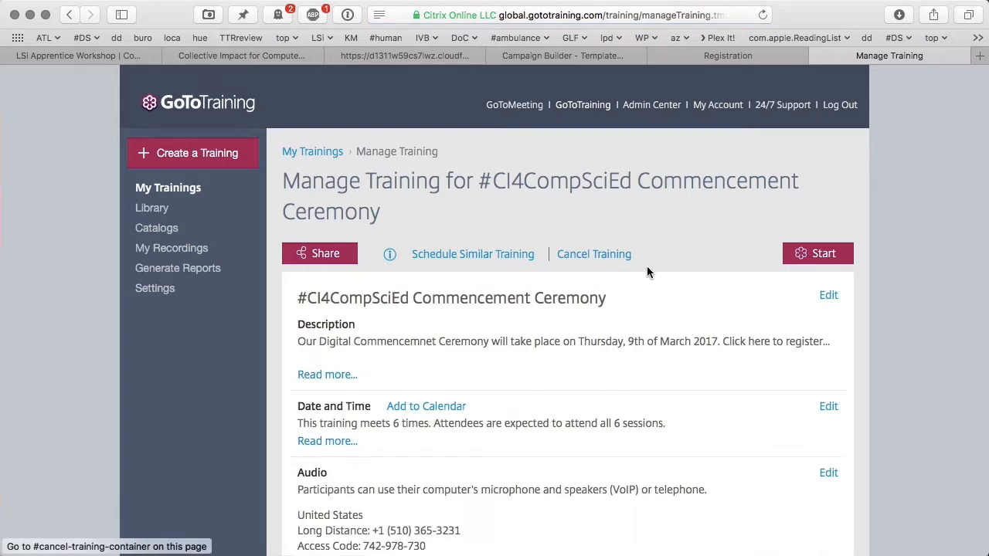
- Remove the Week 4 materials, keeping only Commencement Invitation, and return to Manage Training
{"action": "scroll", "coordinate": [675, 339], "scroll_direction": "down", "scroll_amount": 5}
{"action": "scroll", "coordinate": [674, 338], "scroll_direction": "down", "scroll_amount": 3}
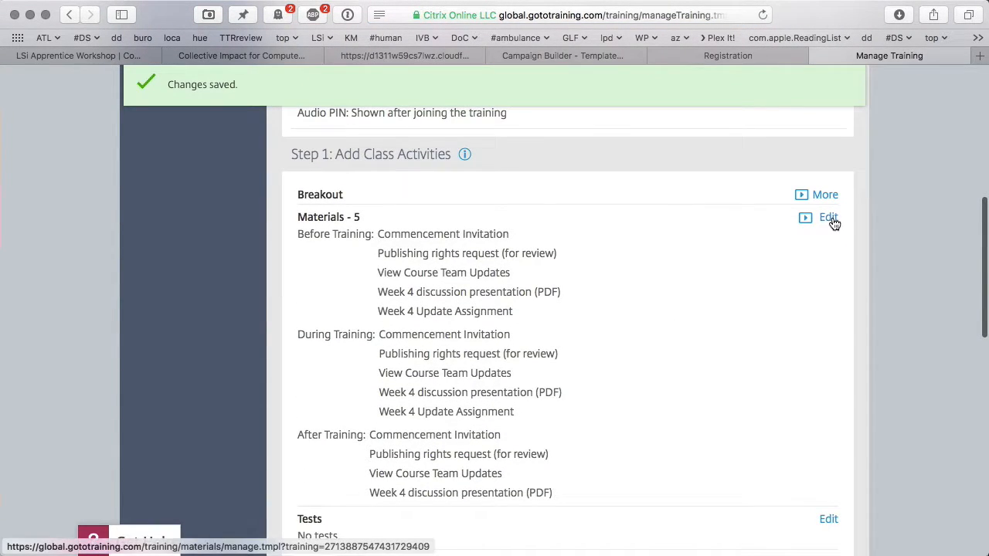
{"action": "left_click", "coordinate": [831, 220]}
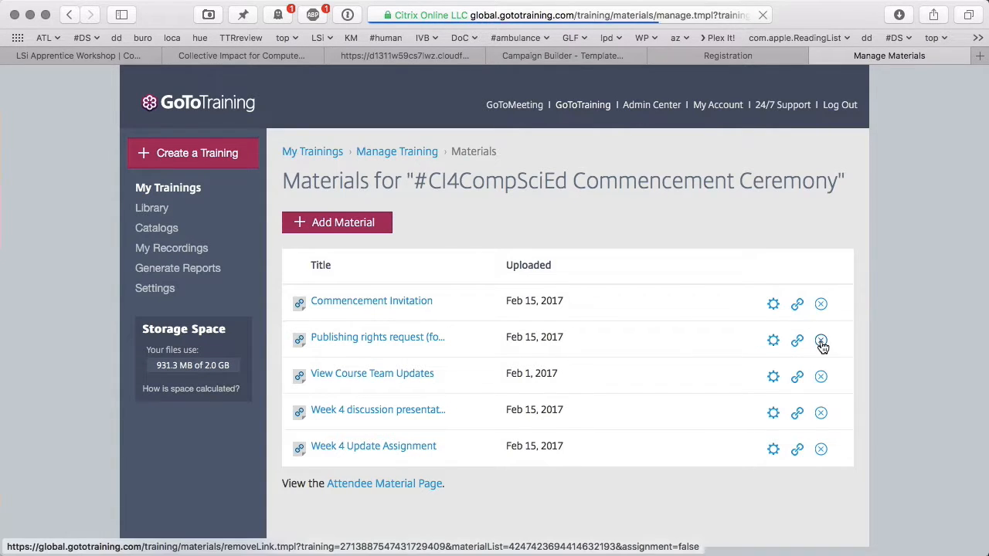
{"action": "left_click", "coordinate": [822, 342]}
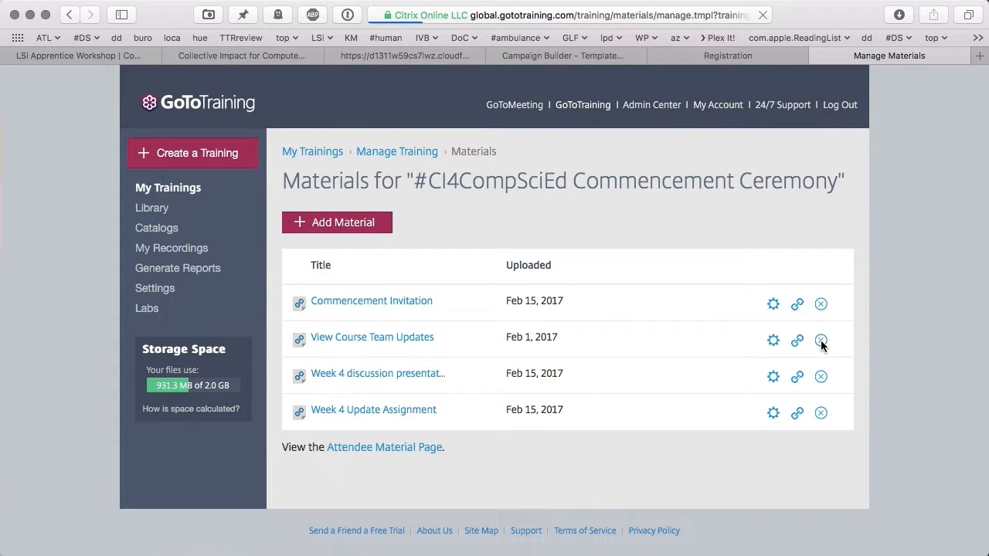
{"action": "left_click", "coordinate": [821, 342]}
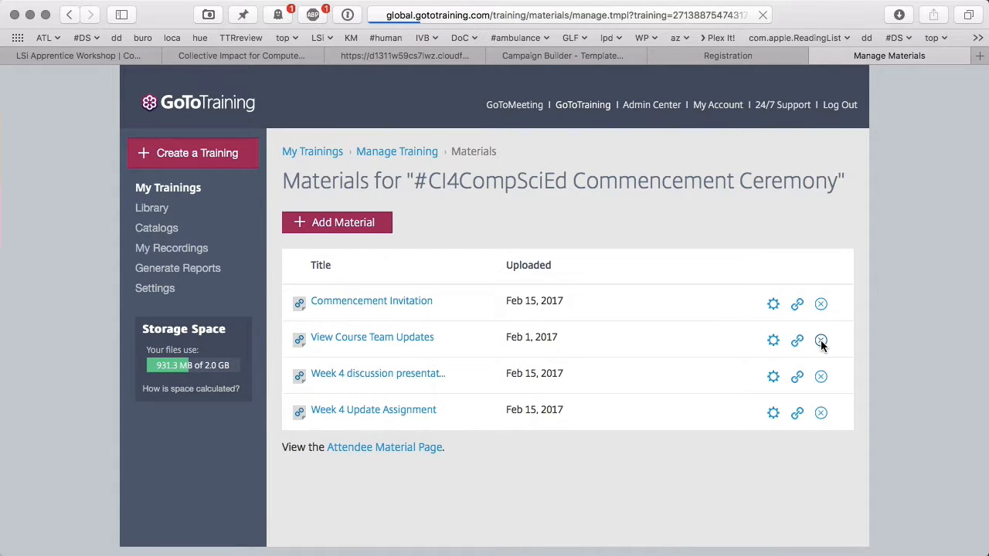
{"action": "left_click", "coordinate": [821, 342]}
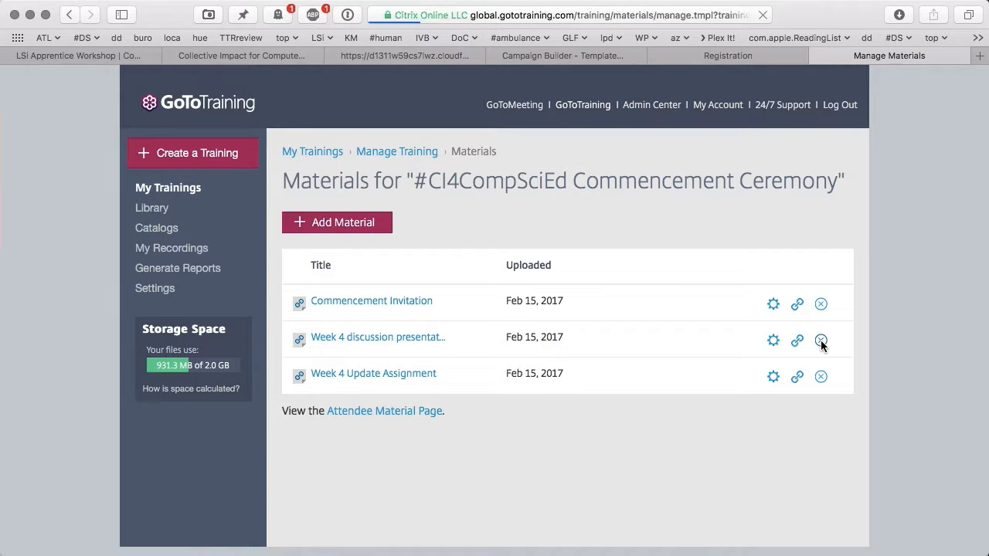
{"action": "left_click", "coordinate": [821, 342]}
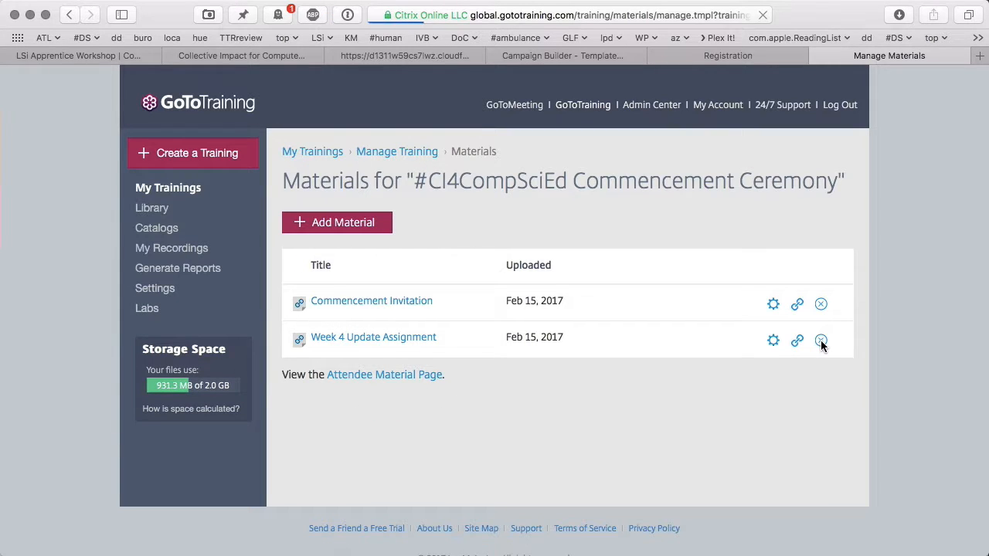
{"action": "left_click", "coordinate": [822, 342]}
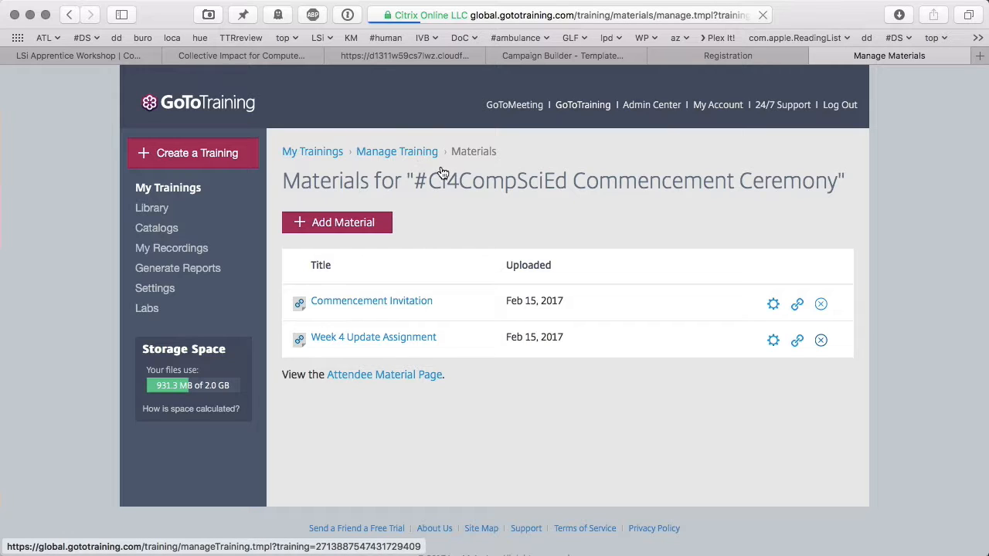
{"action": "left_click", "coordinate": [414, 154]}
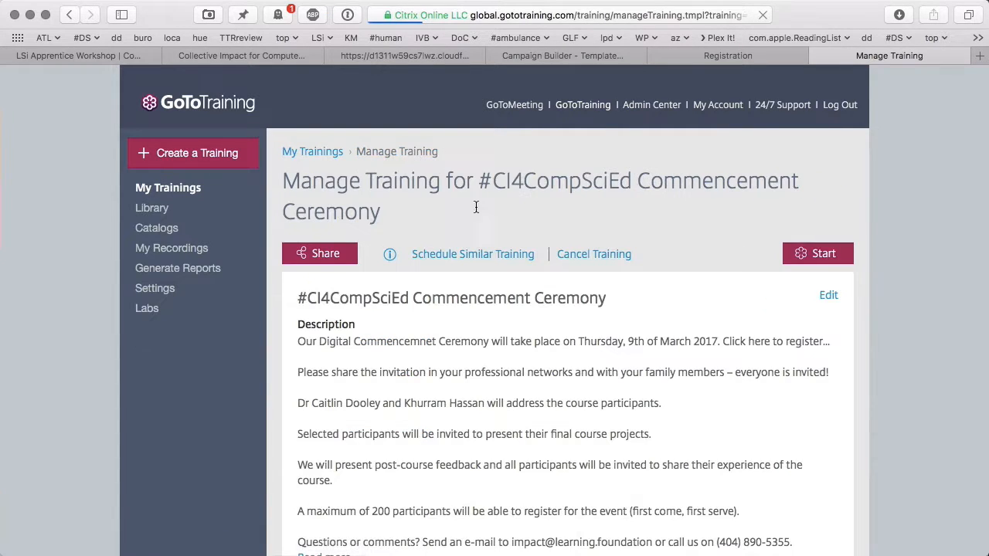
- Delete the 'How are you doing in Week 4?' poll from the commencement training
{"action": "scroll", "coordinate": [550, 336], "scroll_direction": "down", "scroll_amount": 5}
{"action": "scroll", "coordinate": [550, 337], "scroll_direction": "down", "scroll_amount": 6}
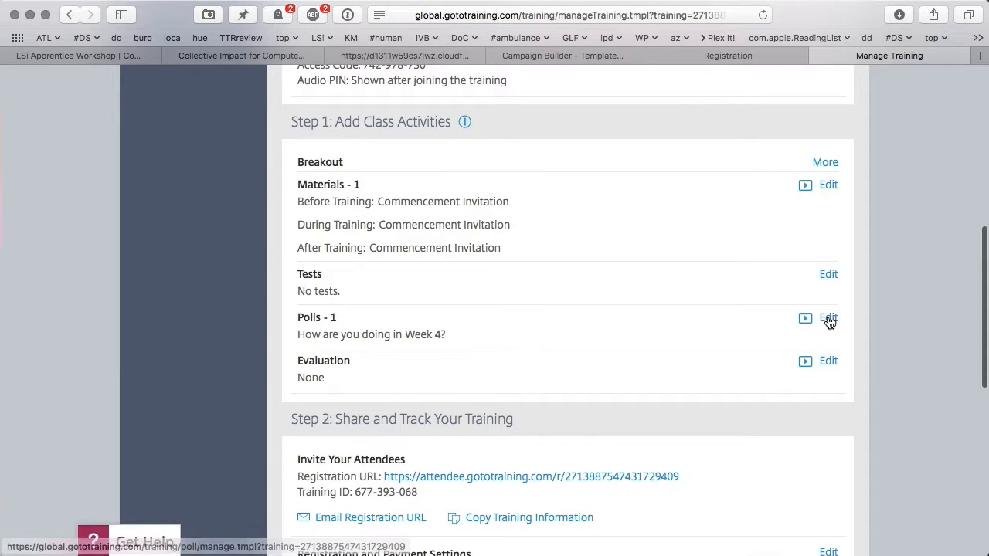
{"action": "left_click", "coordinate": [827, 317]}
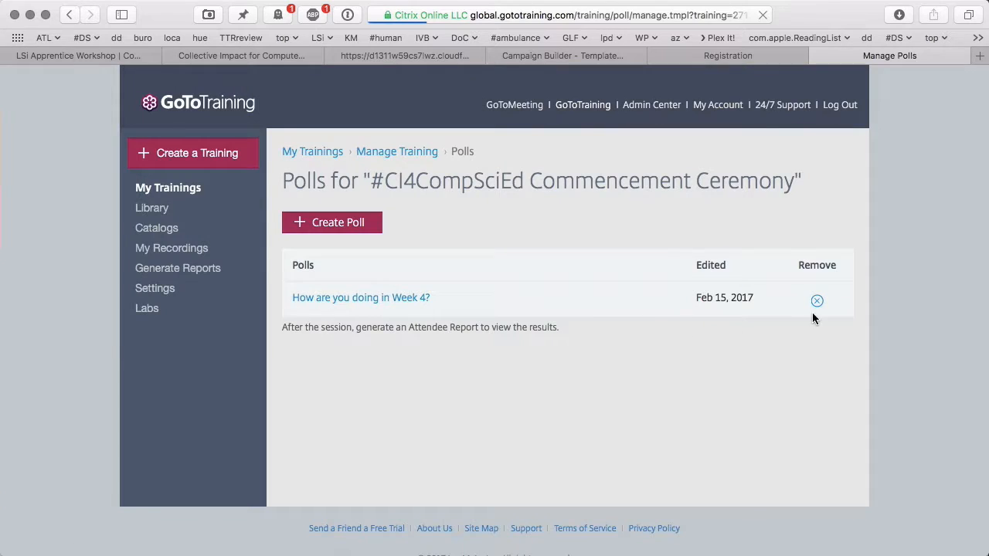
{"action": "left_click", "coordinate": [816, 302]}
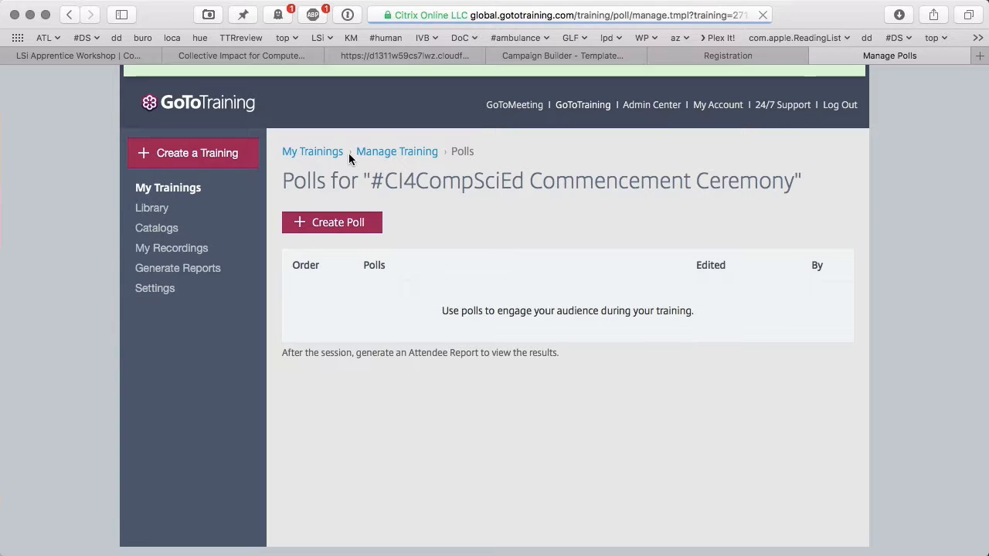
{"action": "left_click", "coordinate": [401, 152]}
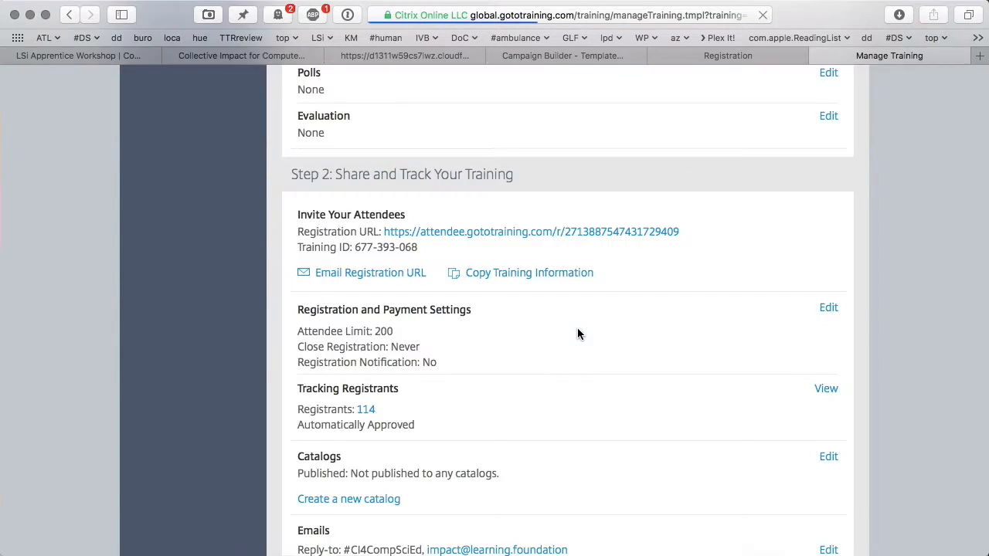
- Add a reminder email sent 1 week before the training
{"action": "scroll", "coordinate": [577, 334], "scroll_direction": "down", "scroll_amount": 4}
{"action": "scroll", "coordinate": [578, 334], "scroll_direction": "down", "scroll_amount": 1}
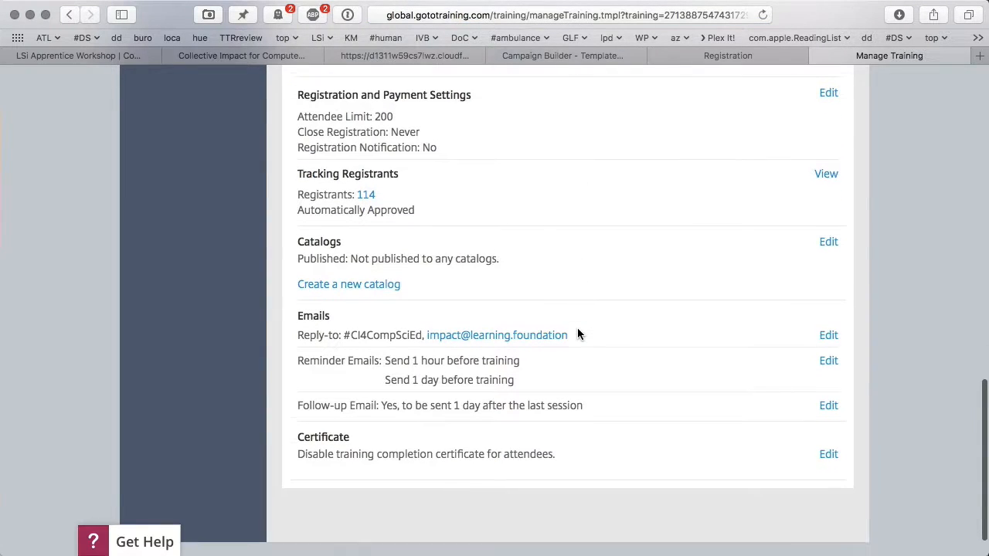
{"action": "left_click", "coordinate": [829, 357]}
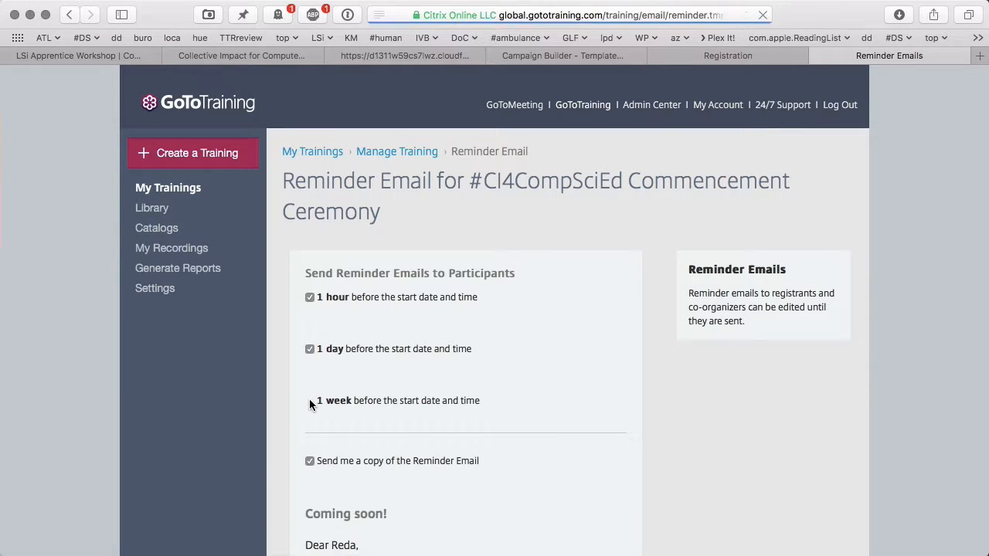
{"action": "left_click", "coordinate": [310, 401]}
- Rewrite the personalized reminder text to invite attendees to the digital course's Commencement Ceremony, and save
{"action": "scroll", "coordinate": [364, 419], "scroll_direction": "down", "scroll_amount": 5}
{"action": "scroll", "coordinate": [364, 419], "scroll_direction": "down", "scroll_amount": 4}
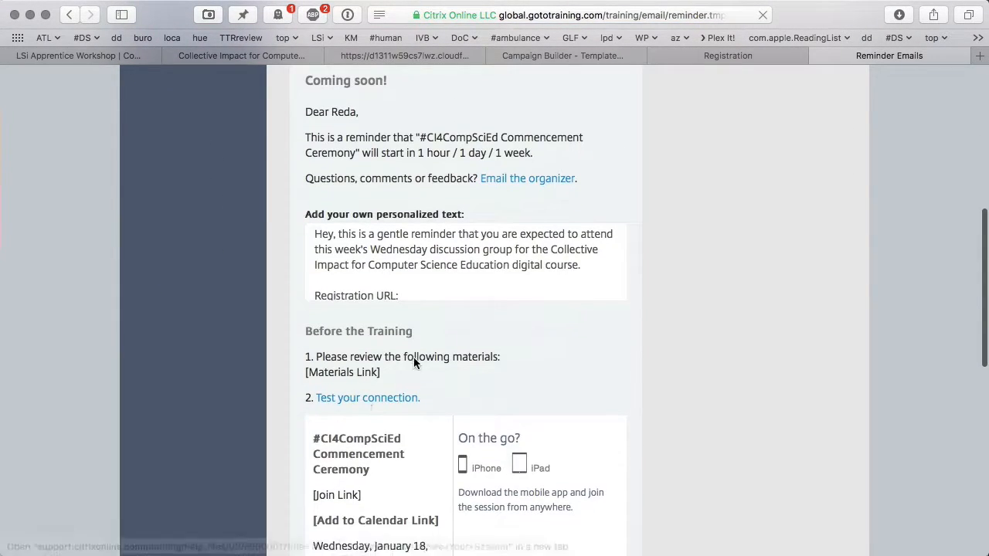
{"action": "left_click", "coordinate": [461, 265]}
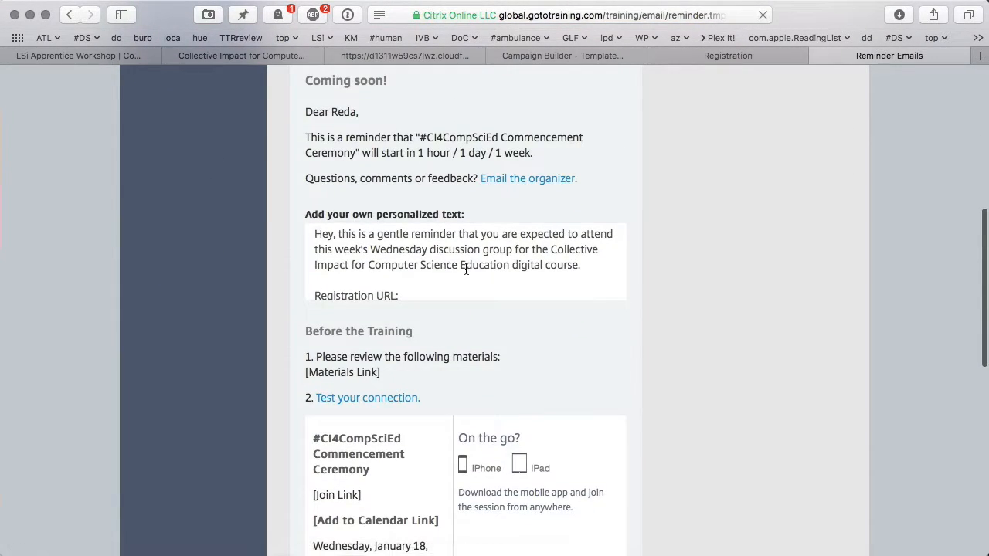
{"action": "double_click", "coordinate": [542, 234]}
{"action": "left_click_drag", "start_coordinate": [543, 233], "coordinate": [581, 265]}
{"action": "type", "text": "inder that you are invited to the C"}
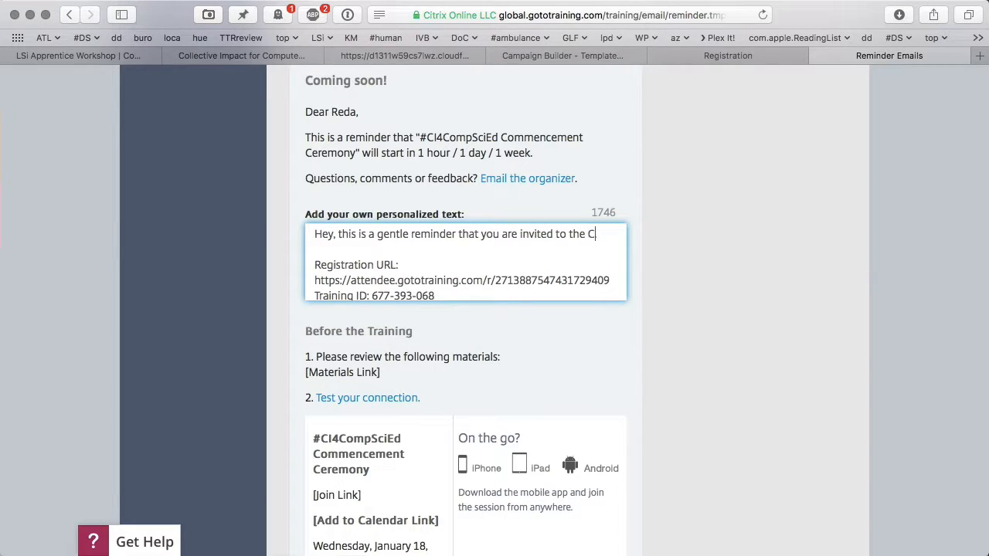
{"action": "type", "text": "ommencement Ceremony of the Copllec"}
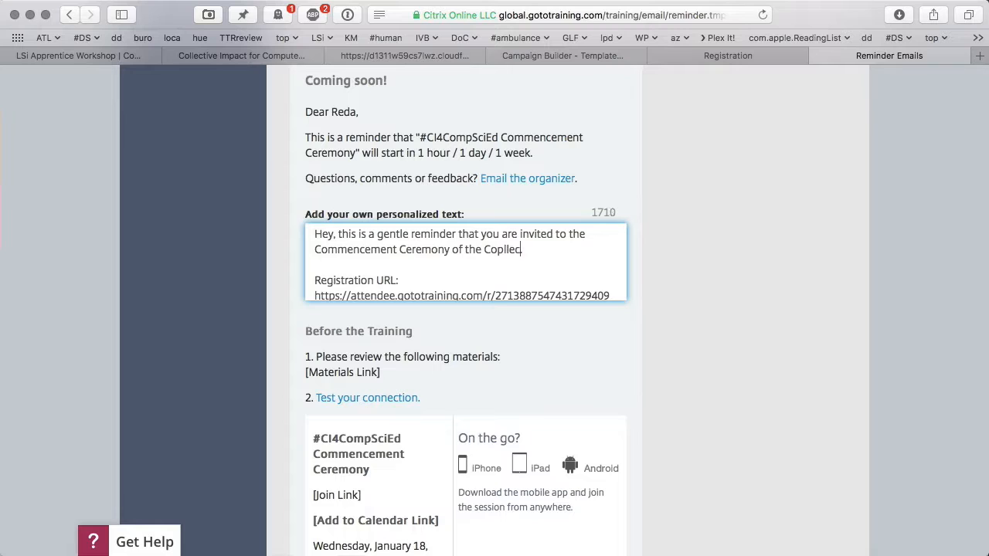
{"action": "key", "text": "BackSpace"}
{"action": "key", "text": "BackSpace"}
{"action": "type", "text": "Computer Science Education course."}
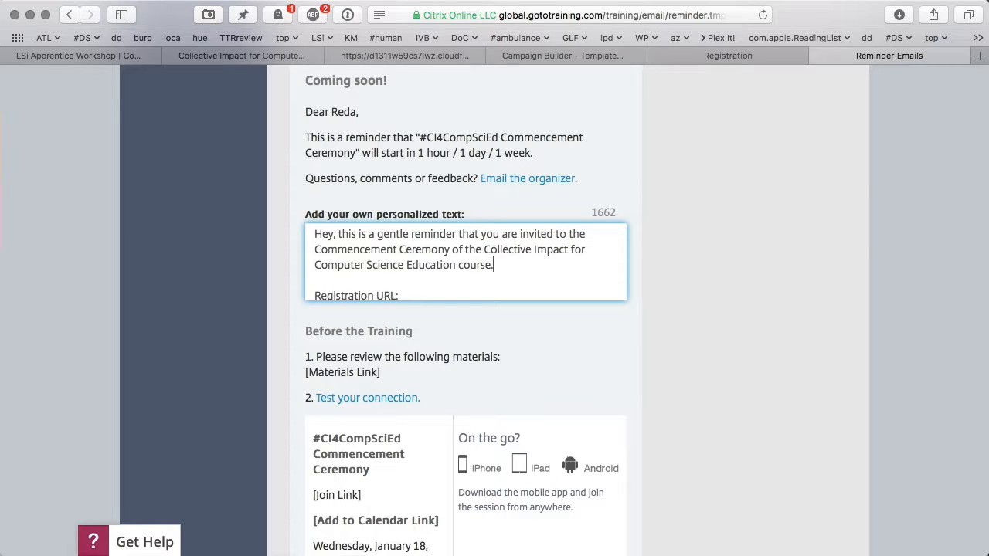
{"action": "type", "text": "digital"}
{"action": "scroll", "coordinate": [601, 292], "scroll_direction": "down", "scroll_amount": 8}
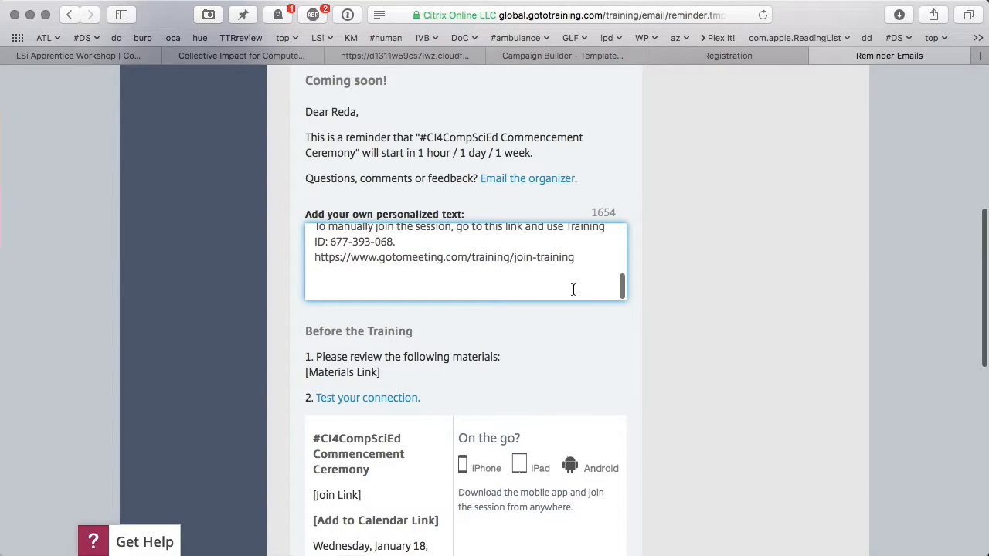
{"action": "scroll", "coordinate": [573, 289], "scroll_direction": "down", "scroll_amount": 15}
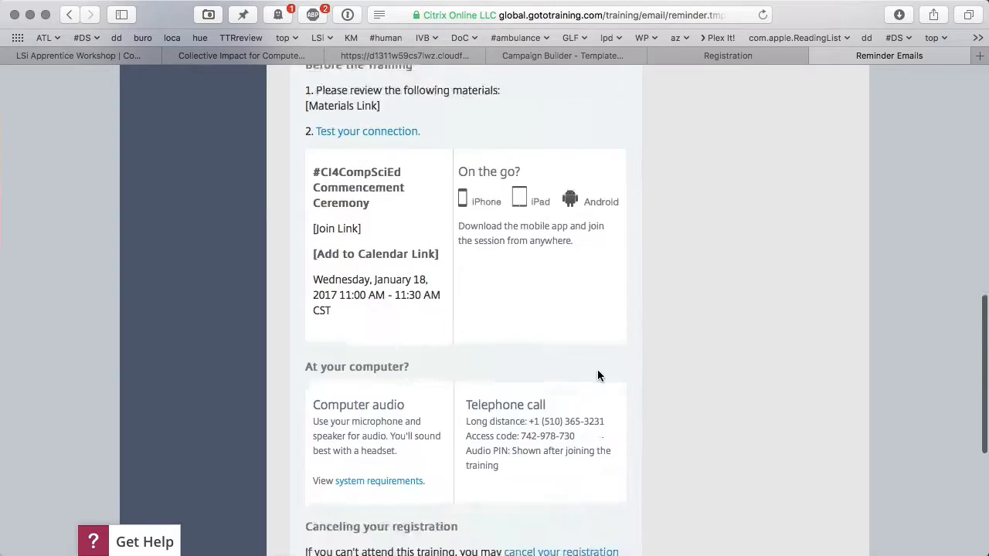
{"action": "left_click", "coordinate": [326, 503]}
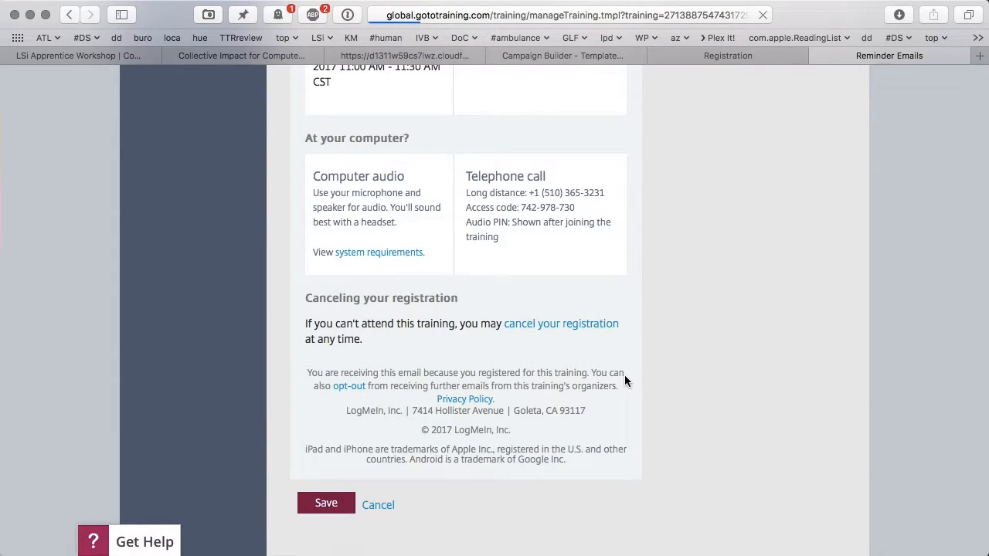
{"action": "scroll", "coordinate": [652, 332], "scroll_direction": "down", "scroll_amount": 5}
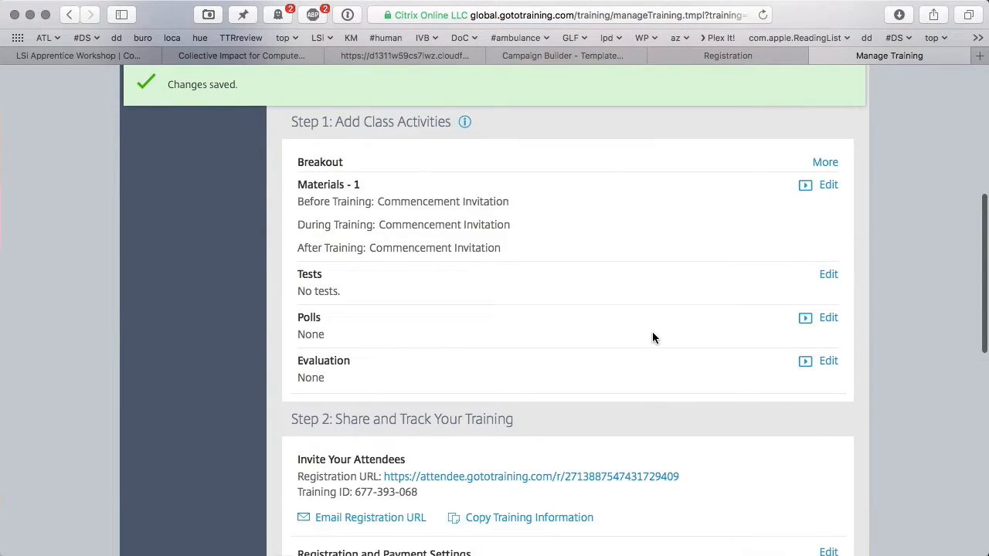
- Set registration to never close in the Registration Settings
{"action": "scroll", "coordinate": [653, 338], "scroll_direction": "down", "scroll_amount": 10}
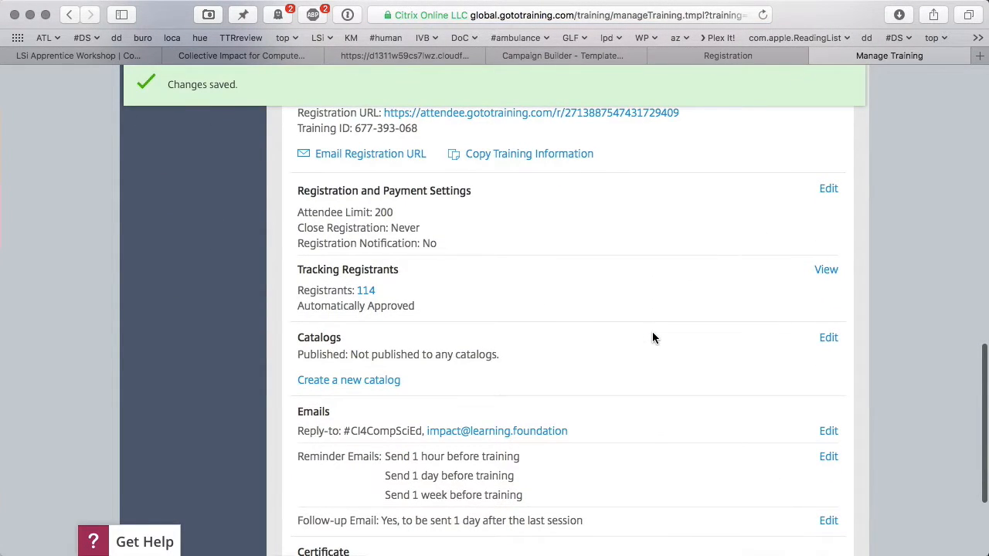
{"action": "left_click", "coordinate": [828, 189]}
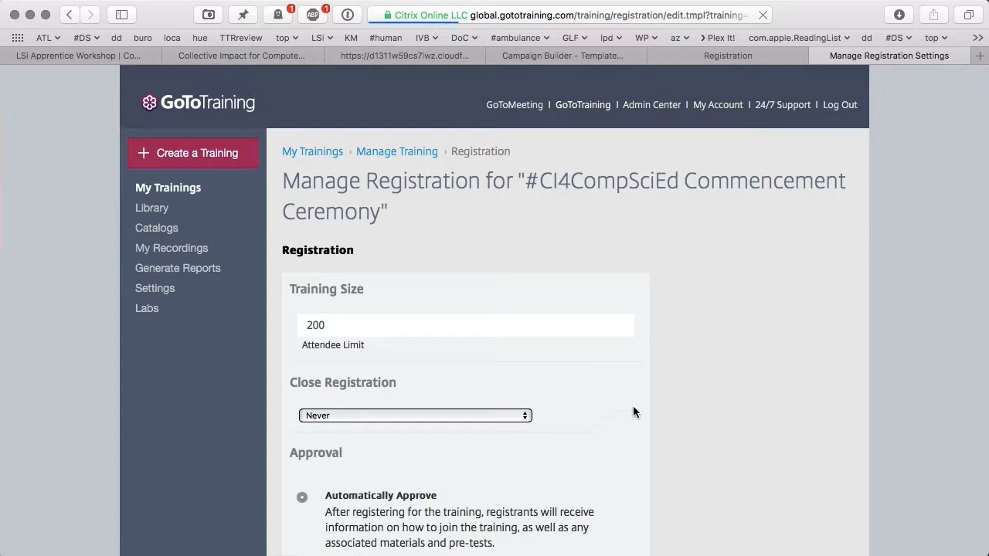
{"action": "scroll", "coordinate": [632, 409], "scroll_direction": "down", "scroll_amount": 3}
{"action": "left_click", "coordinate": [503, 316]}
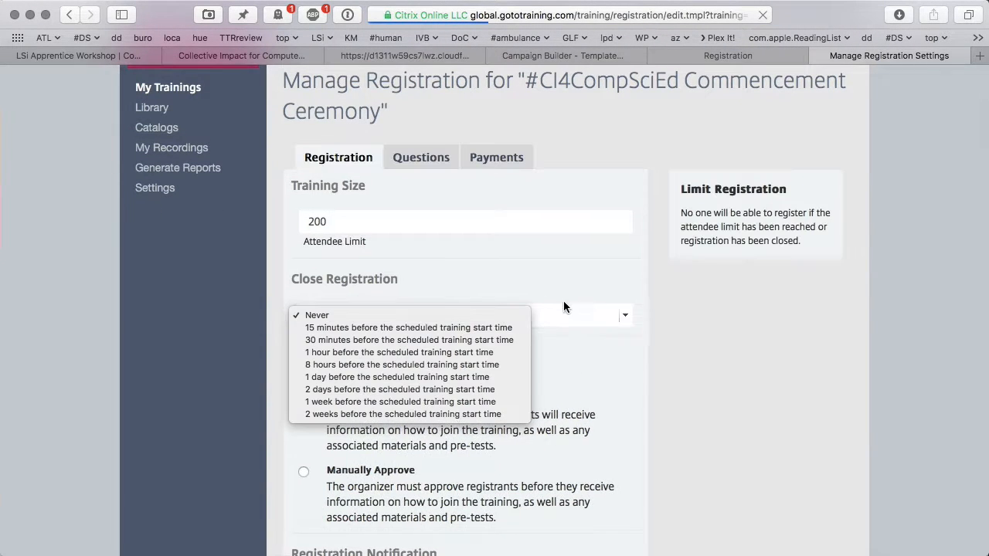
{"action": "left_click", "coordinate": [665, 336]}
{"action": "scroll", "coordinate": [667, 337], "scroll_direction": "down", "scroll_amount": 3}
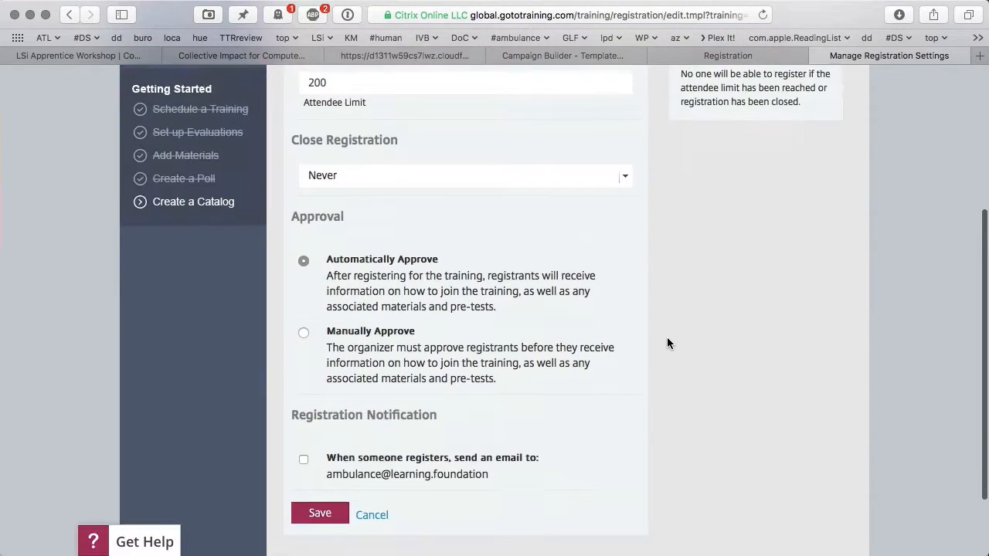
{"action": "scroll", "coordinate": [669, 343], "scroll_direction": "down", "scroll_amount": 1}
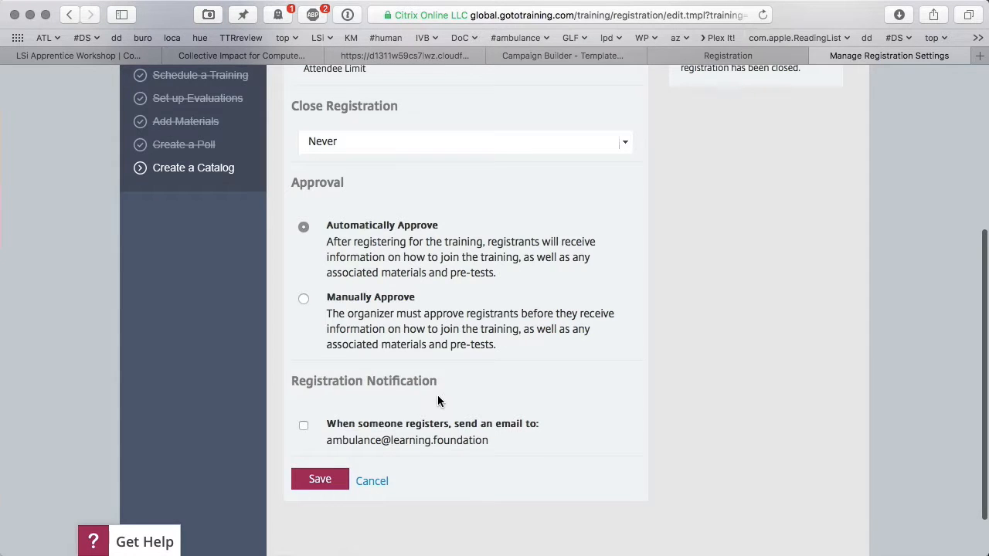
{"action": "scroll", "coordinate": [437, 401], "scroll_direction": "up", "scroll_amount": 5}
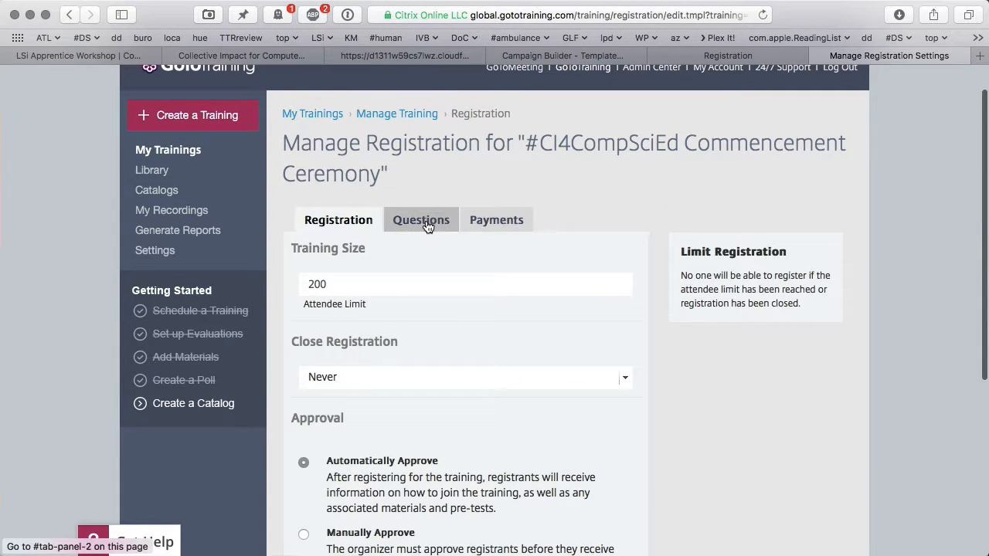
- Add Zip/Postal Code, Organization and Job Title registration questions, save, and check the registration page
{"action": "left_click", "coordinate": [427, 225]}
{"action": "scroll", "coordinate": [469, 288], "scroll_direction": "down", "scroll_amount": 1}
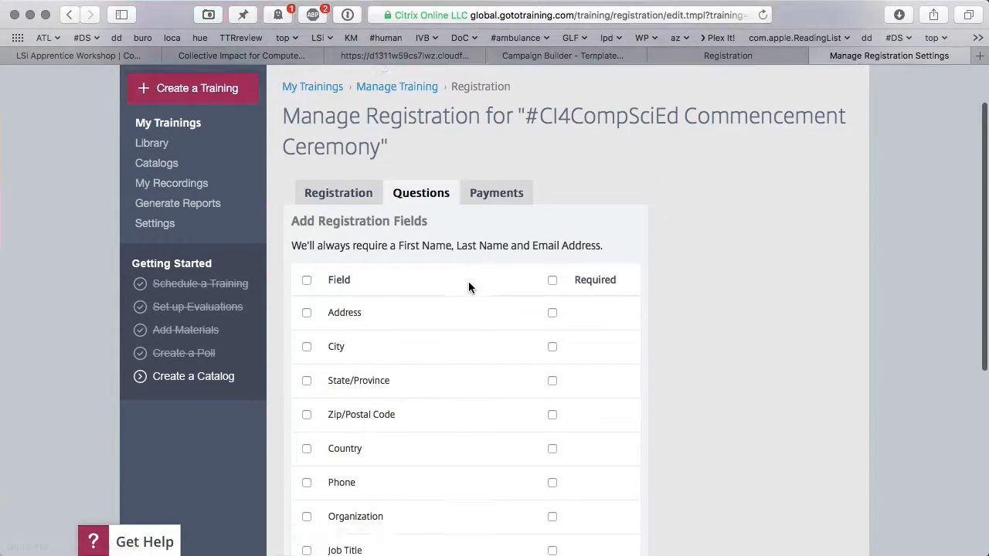
{"action": "scroll", "coordinate": [469, 287], "scroll_direction": "down", "scroll_amount": 3}
{"action": "left_click", "coordinate": [307, 282]}
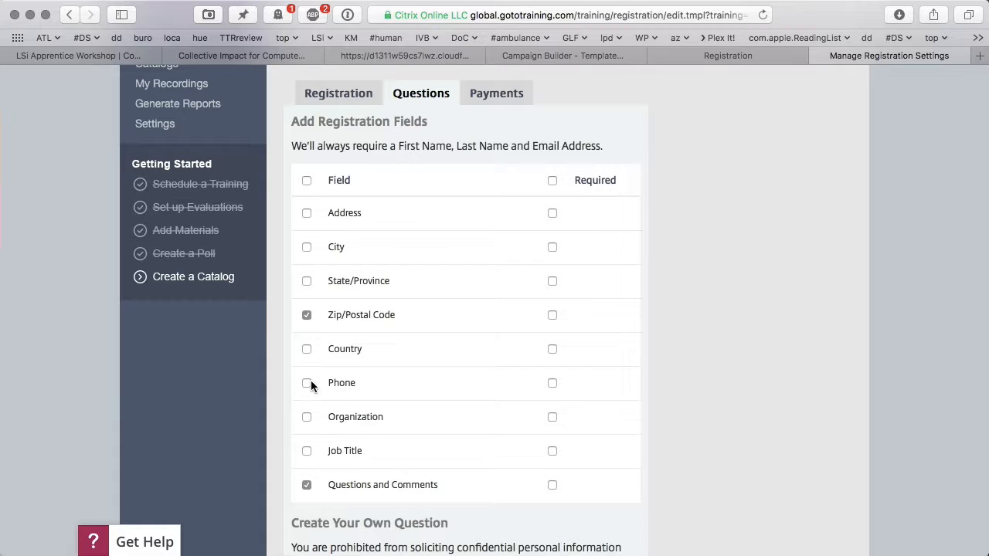
{"action": "left_click", "coordinate": [307, 417]}
{"action": "left_click", "coordinate": [306, 450]}
{"action": "scroll", "coordinate": [396, 456], "scroll_direction": "down", "scroll_amount": 1}
{"action": "scroll", "coordinate": [396, 451], "scroll_direction": "down", "scroll_amount": 5}
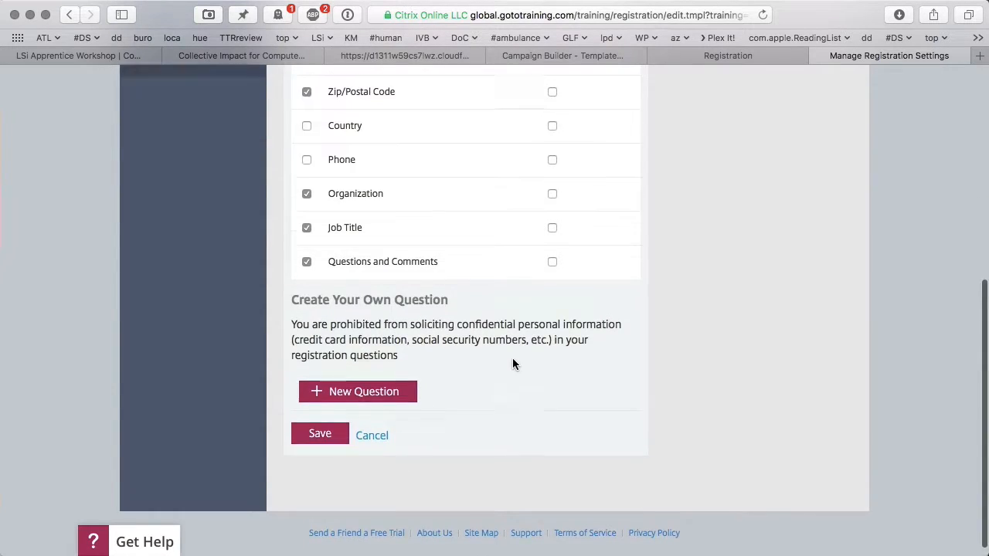
{"action": "scroll", "coordinate": [512, 358], "scroll_direction": "up", "scroll_amount": 5}
{"action": "scroll", "coordinate": [513, 361], "scroll_direction": "down", "scroll_amount": 1}
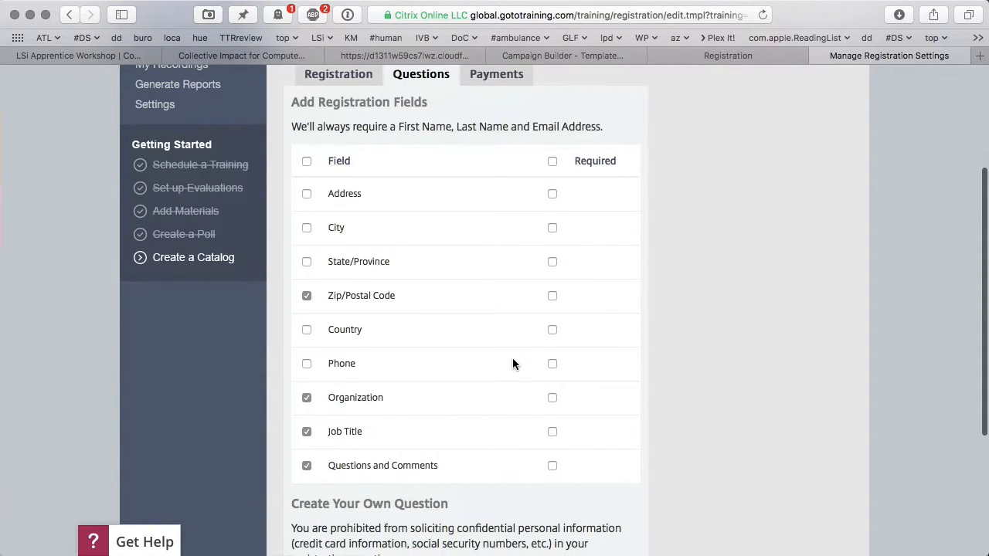
{"action": "scroll", "coordinate": [513, 364], "scroll_direction": "down", "scroll_amount": 4}
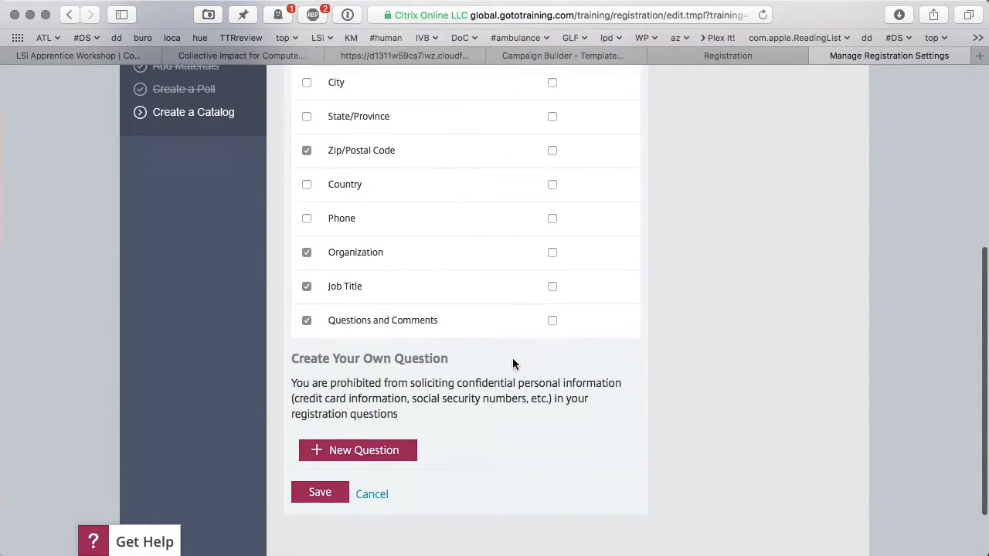
{"action": "left_click", "coordinate": [328, 485]}
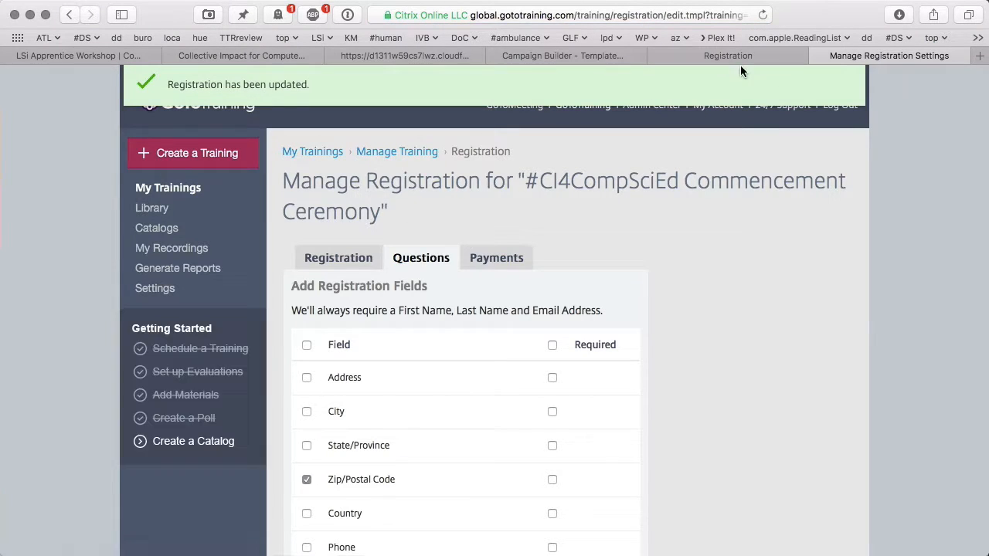
{"action": "left_click", "coordinate": [732, 56]}
{"action": "left_click", "coordinate": [591, 55]}
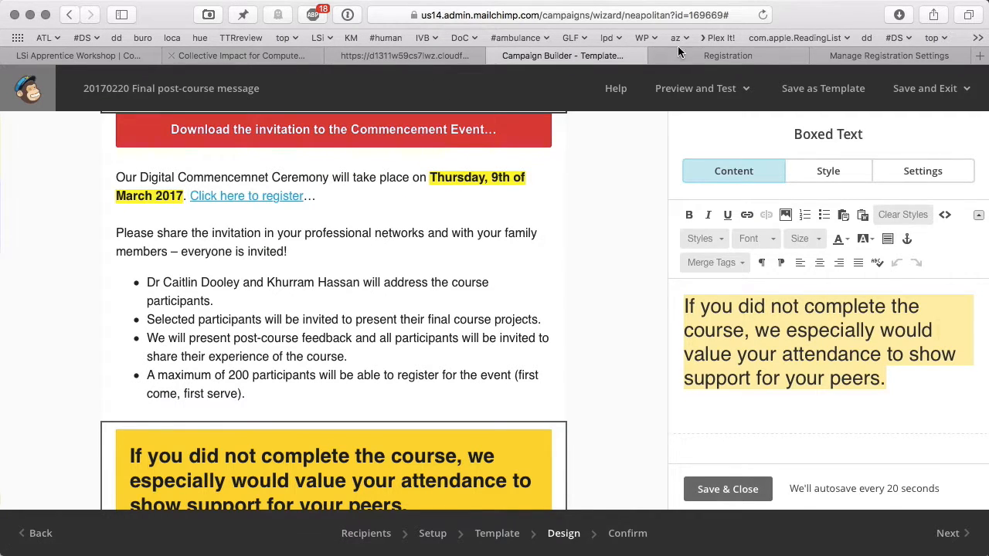
{"action": "left_click", "coordinate": [740, 489]}
{"action": "scroll", "coordinate": [566, 335], "scroll_direction": "up", "scroll_amount": 10}
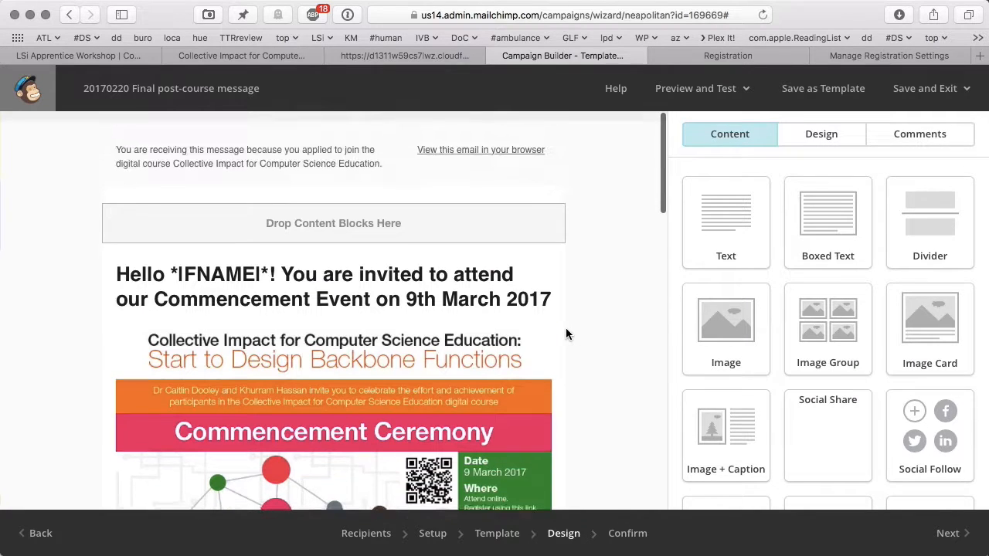
{"action": "left_click", "coordinate": [745, 94]}
{"action": "left_click", "coordinate": [668, 133]}
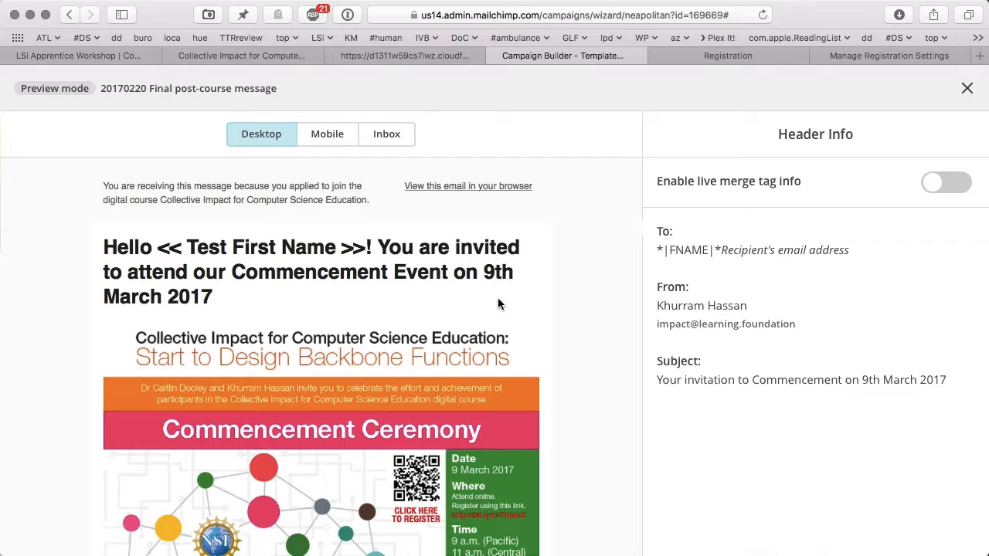
{"action": "scroll", "coordinate": [498, 302], "scroll_direction": "down", "scroll_amount": 2}
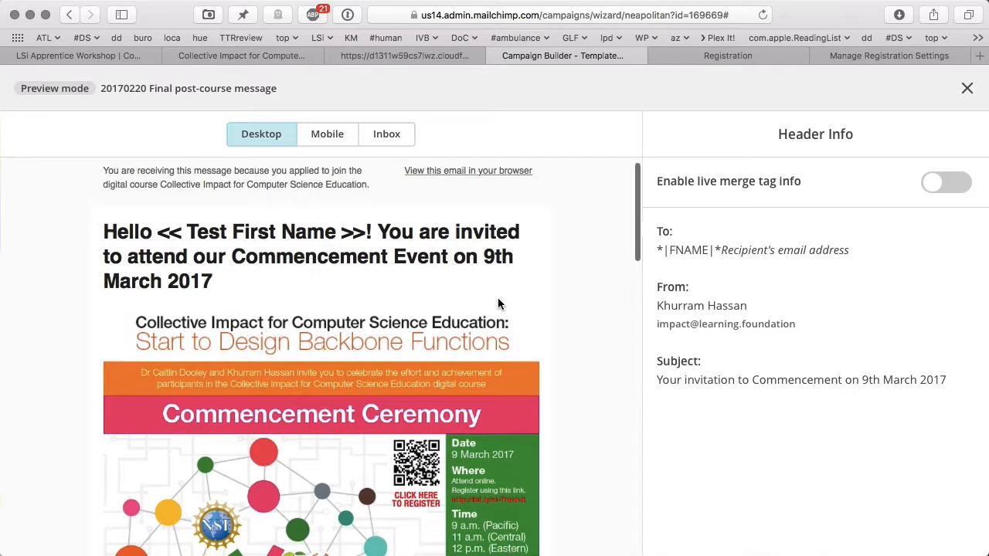
{"action": "scroll", "coordinate": [498, 302], "scroll_direction": "down", "scroll_amount": 4}
{"action": "scroll", "coordinate": [497, 302], "scroll_direction": "up", "scroll_amount": 5}
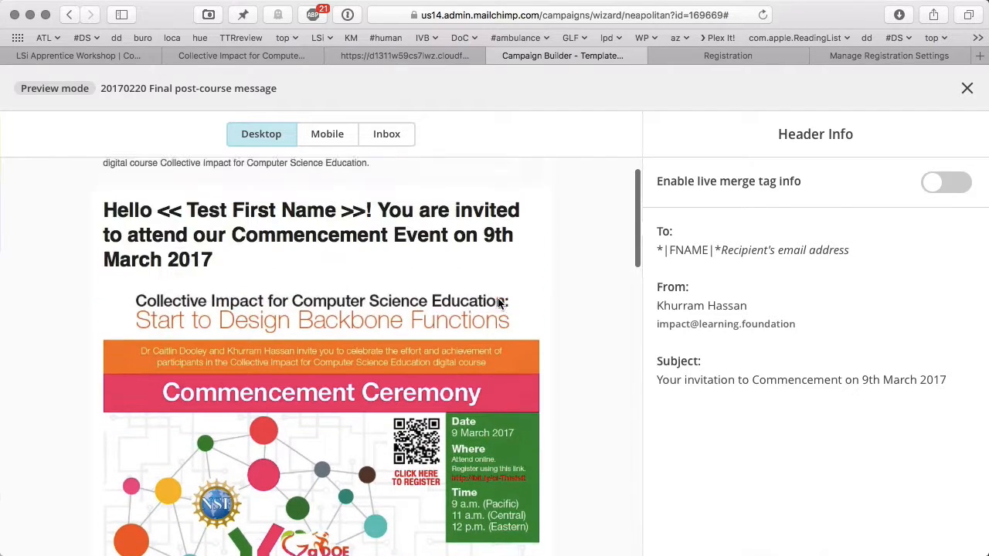
{"action": "scroll", "coordinate": [498, 302], "scroll_direction": "down", "scroll_amount": 8}
{"action": "scroll", "coordinate": [498, 297], "scroll_direction": "up", "scroll_amount": 10}
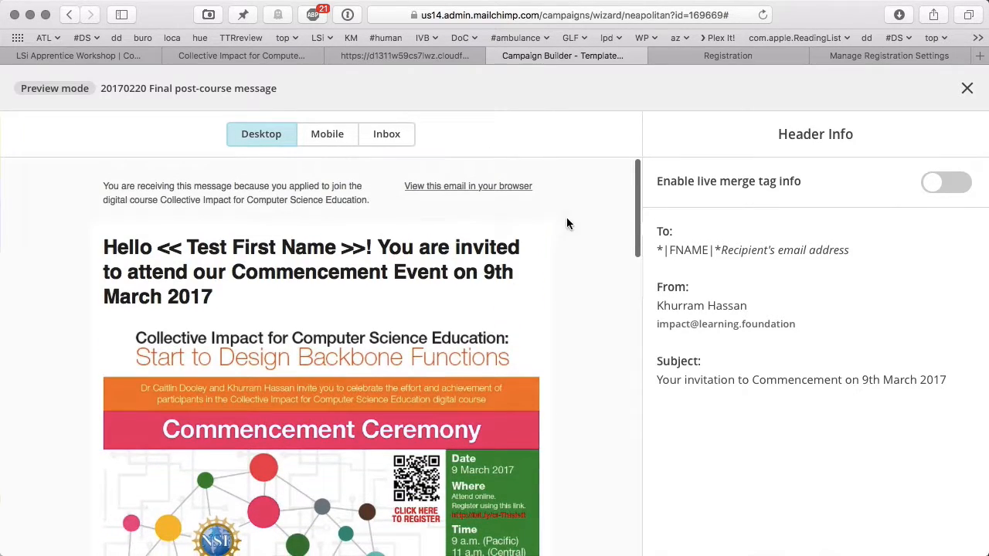
{"action": "left_click", "coordinate": [966, 88]}
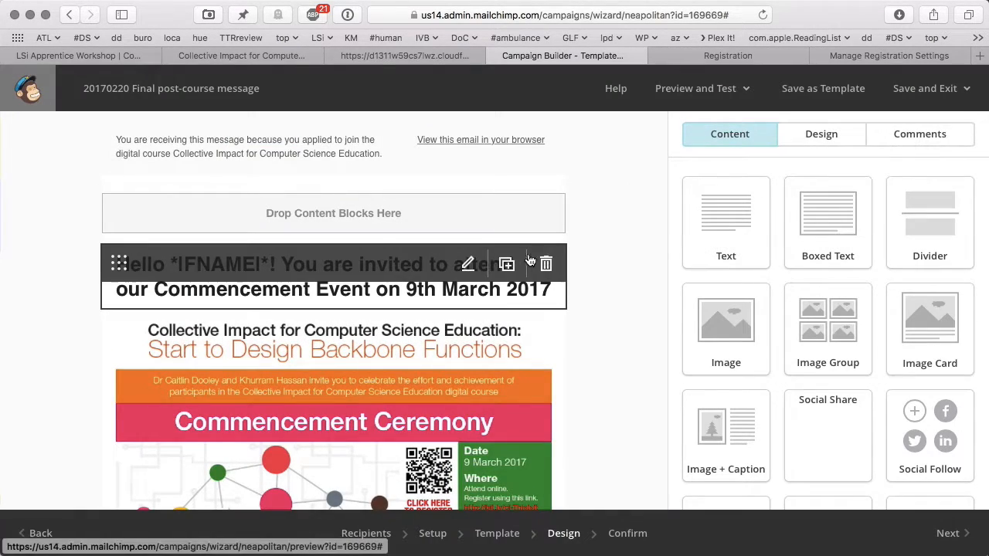
- Add the time '(9 a.m. Pacific / 11 a.m.' after 9th March 2017 in the heading
{"action": "left_click", "coordinate": [466, 265]}
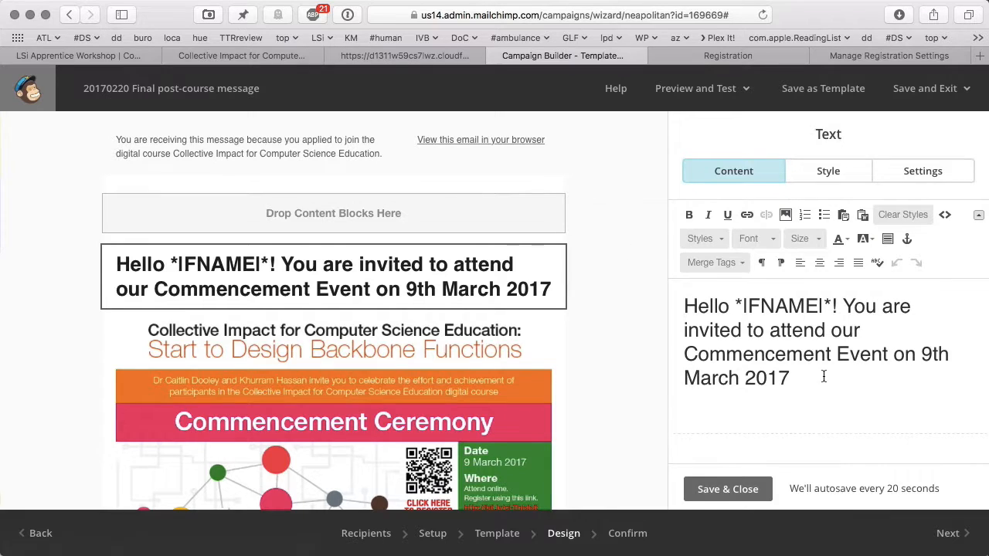
{"action": "scroll", "coordinate": [456, 398], "scroll_direction": "down", "scroll_amount": 3}
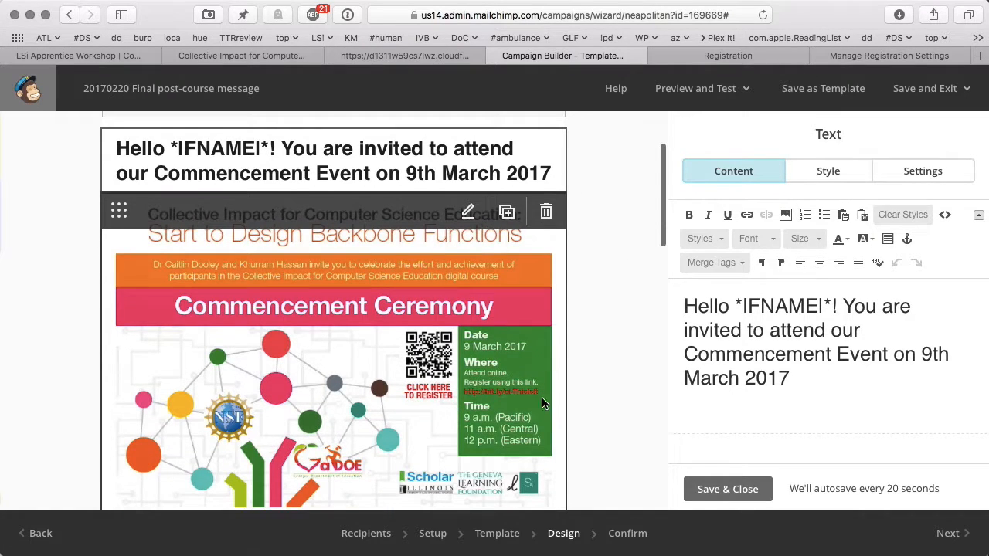
{"action": "left_click", "coordinate": [826, 377]}
{"action": "type", "text": "("}
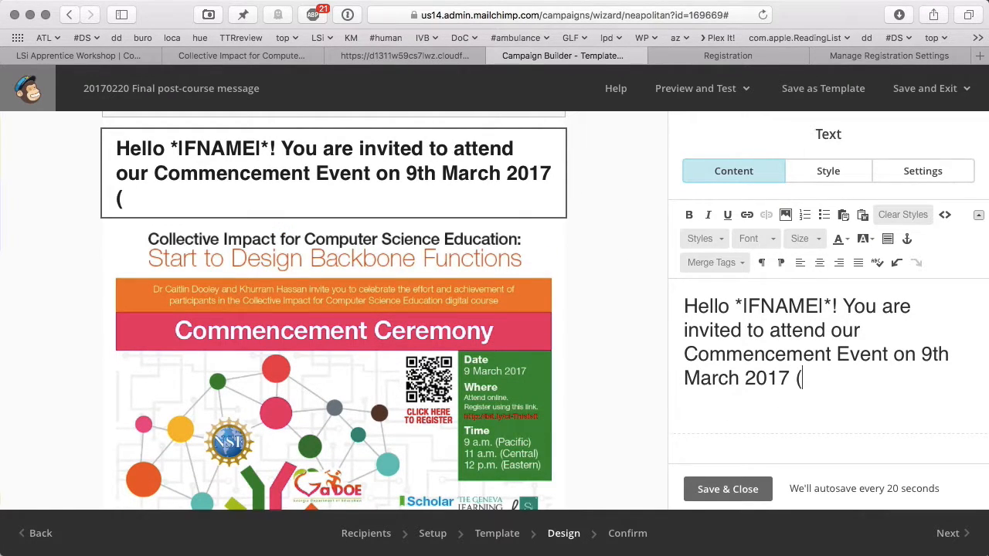
{"action": "type", "text": "o"}
{"action": "key", "text": "BackSpace"}
{"action": "type", "text": "9"}
{"action": "key", "text": "BackSpace"}
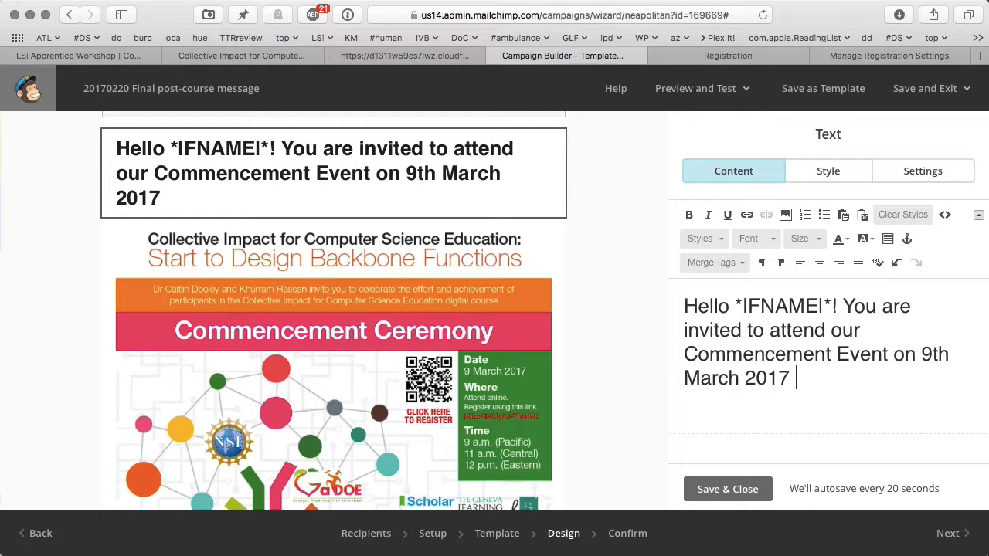
{"action": "type", "text": "(9 am"}
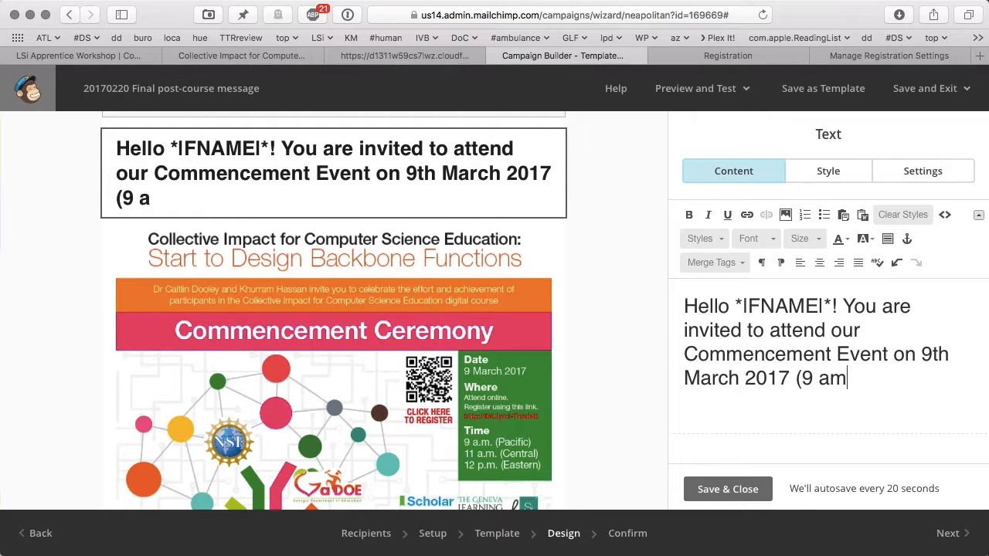
{"action": "key", "text": "BackSpace"}
{"action": "type", "text": ".m. Pacifi"}
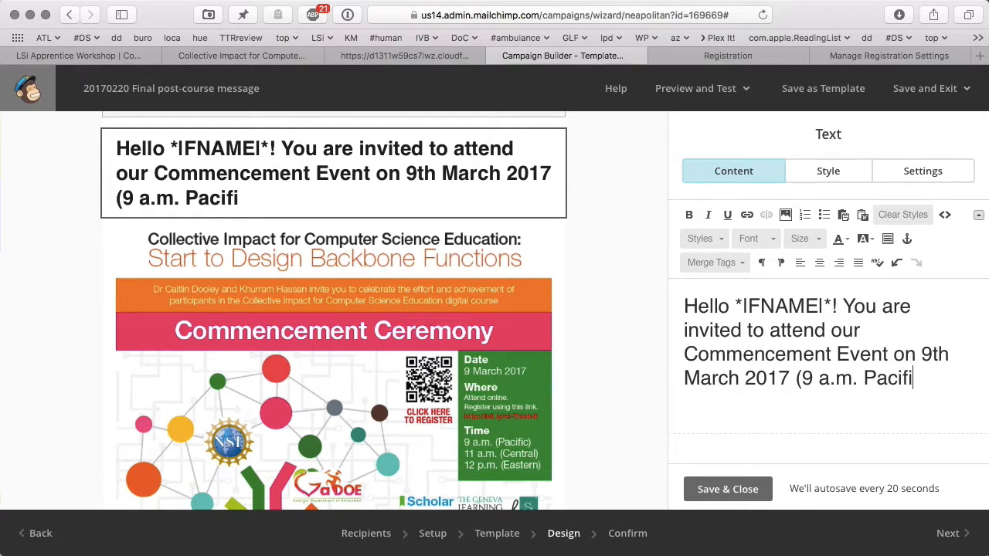
{"action": "type", "text": "c / 11 a.m."}
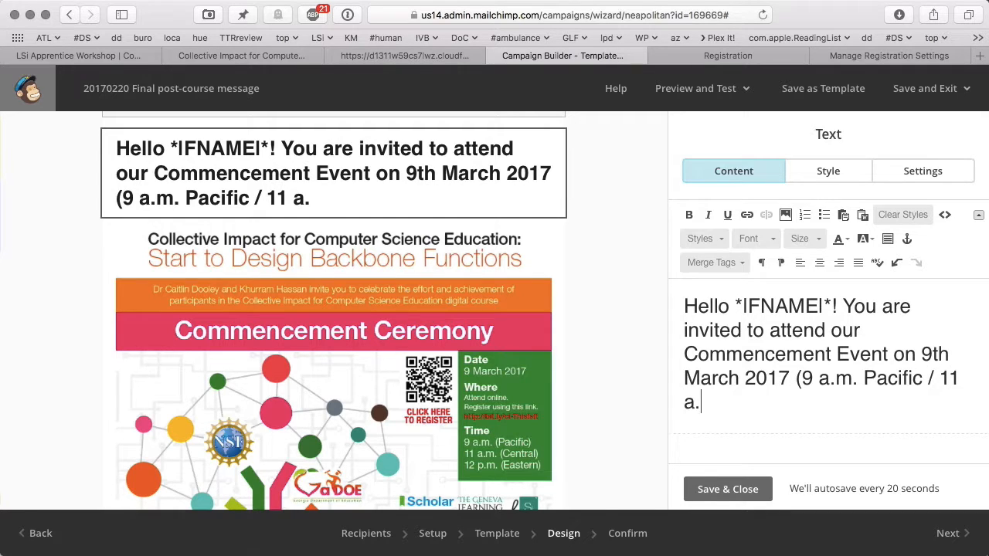
- Change the heading's bracketed time to '(11 AM Central)' and save the text block
{"action": "mouse_move", "coordinate": [109, 185]}
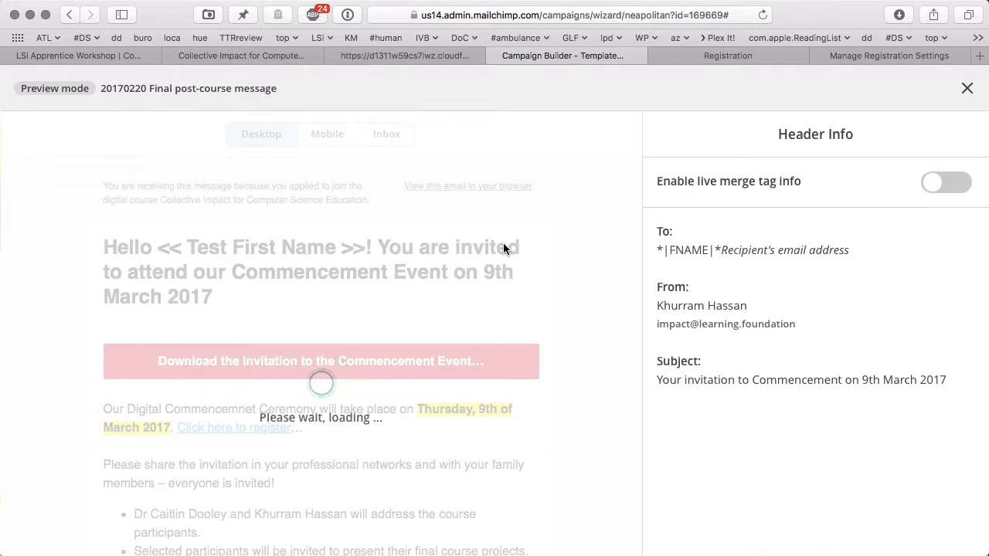
{"action": "left_click", "coordinate": [966, 88]}
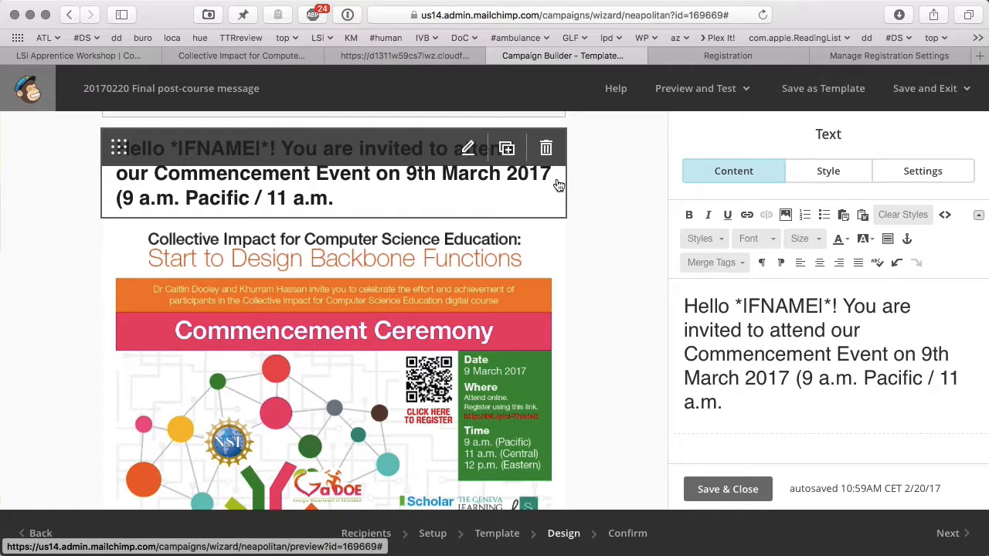
{"action": "left_click_drag", "start_coordinate": [802, 384], "coordinate": [845, 435]}
{"action": "type", "text": "11"}
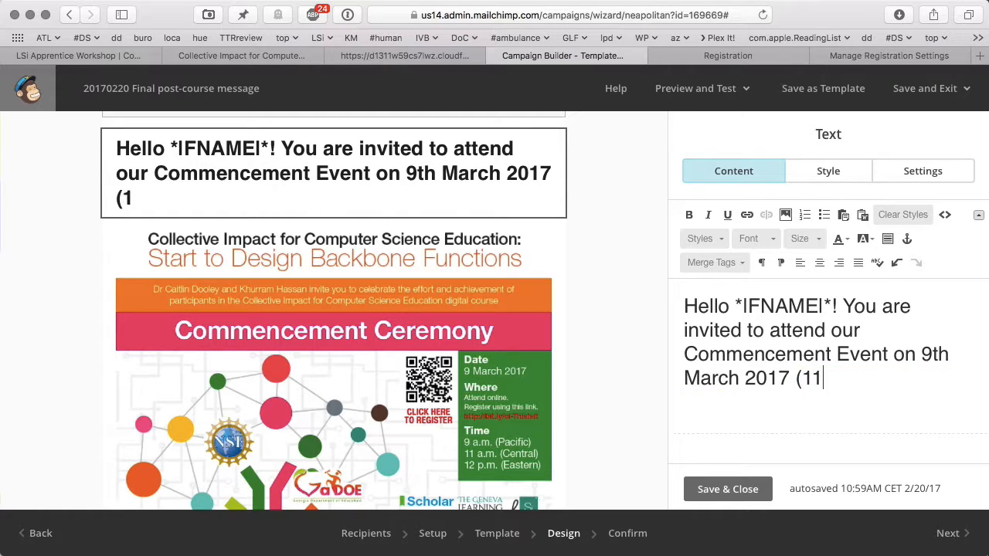
{"action": "type", "text": " a.m. Central)"}
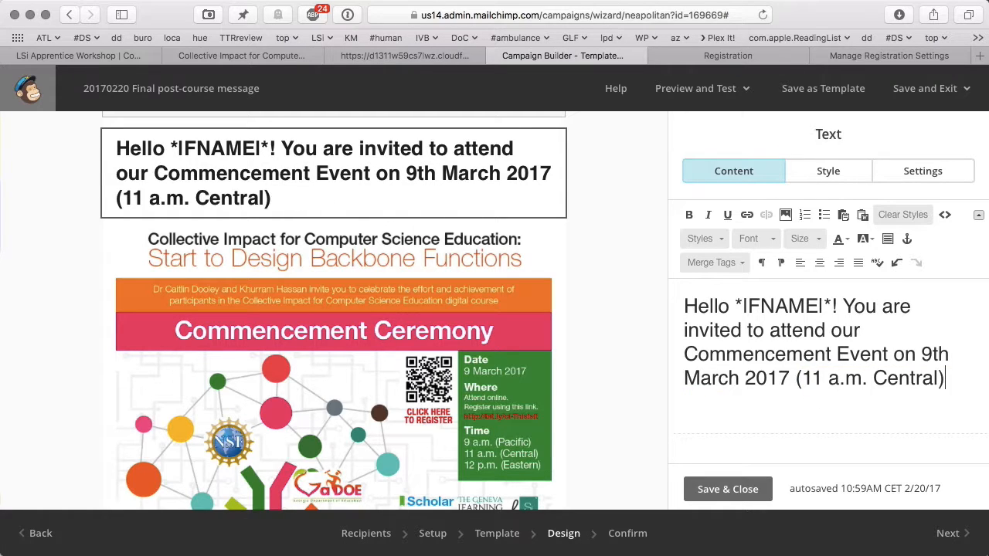
{"action": "left_click_drag", "start_coordinate": [868, 379], "coordinate": [824, 384]}
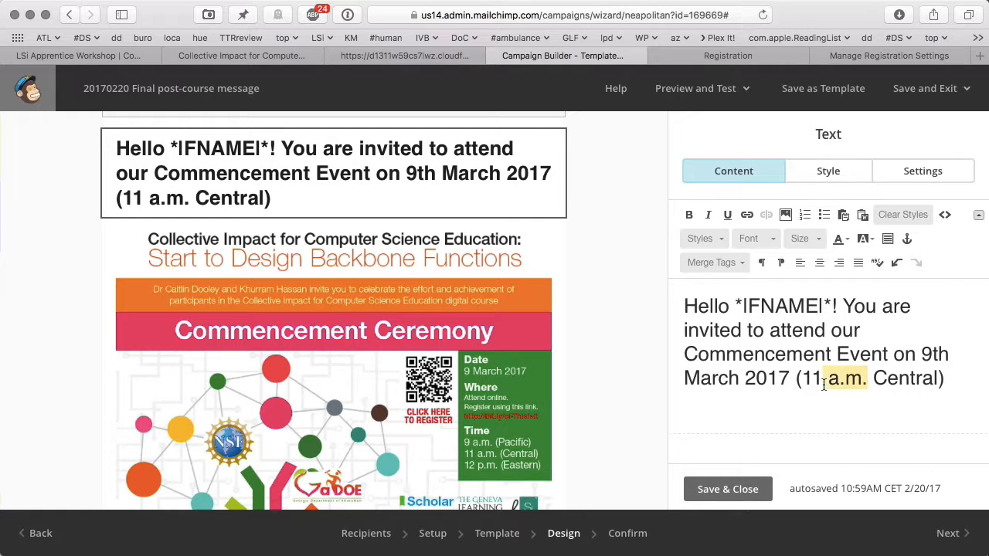
{"action": "type", "text": "AM"}
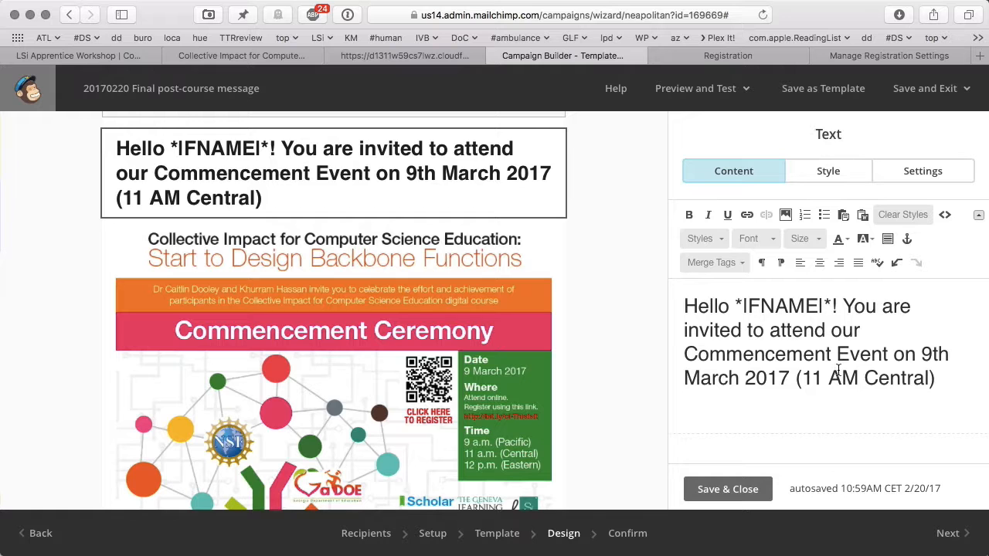
{"action": "left_click", "coordinate": [755, 489]}
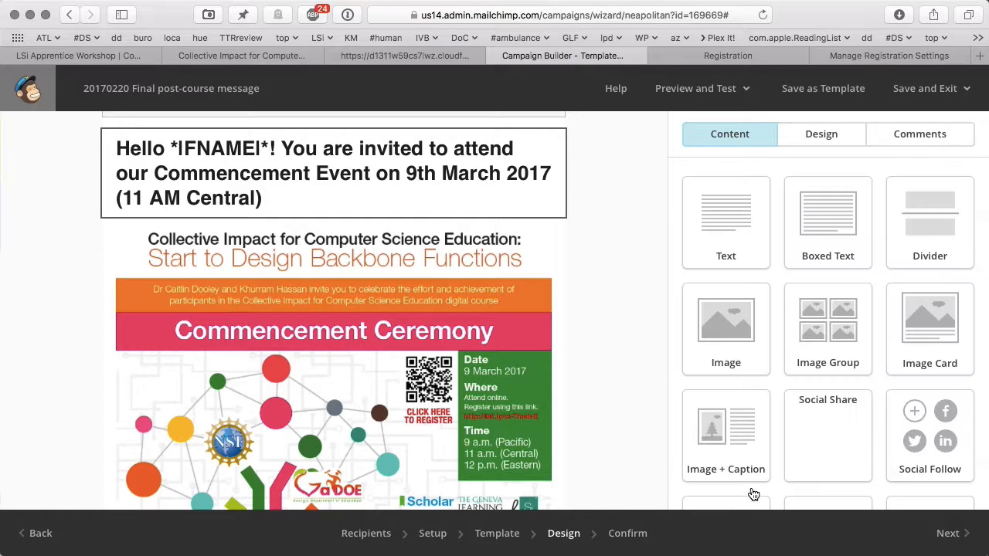
{"action": "scroll", "coordinate": [599, 375], "scroll_direction": "down", "scroll_amount": 10}
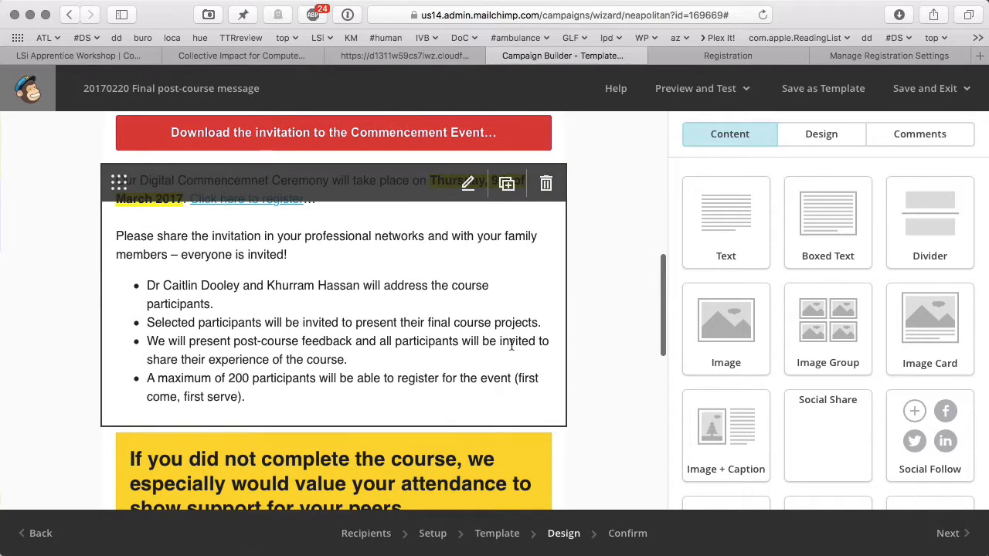
- Replace 'course participants' with 'commencement' in the first bullet of the body text
{"action": "left_click", "coordinate": [468, 188]}
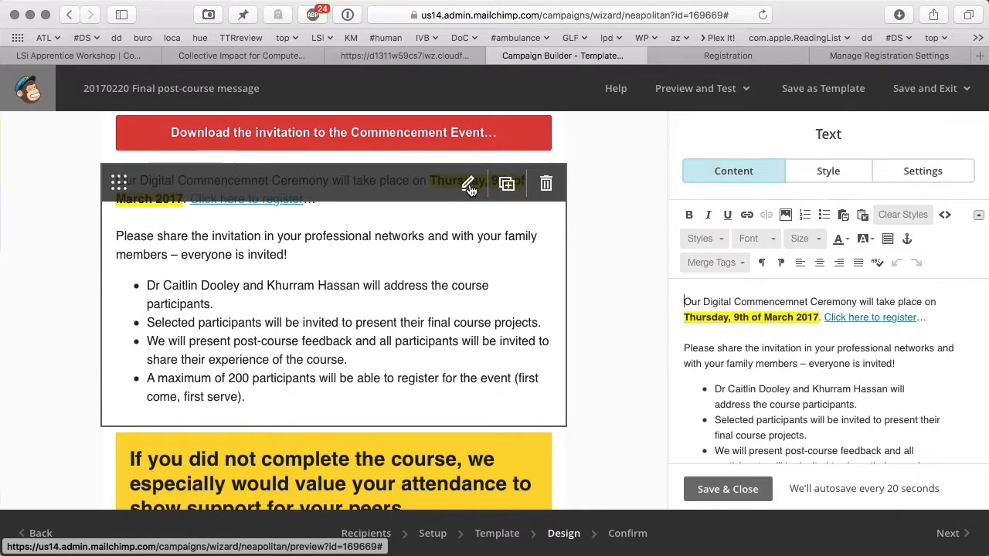
{"action": "double_click", "coordinate": [803, 404]}
{"action": "left_click_drag", "start_coordinate": [803, 404], "coordinate": [792, 405]}
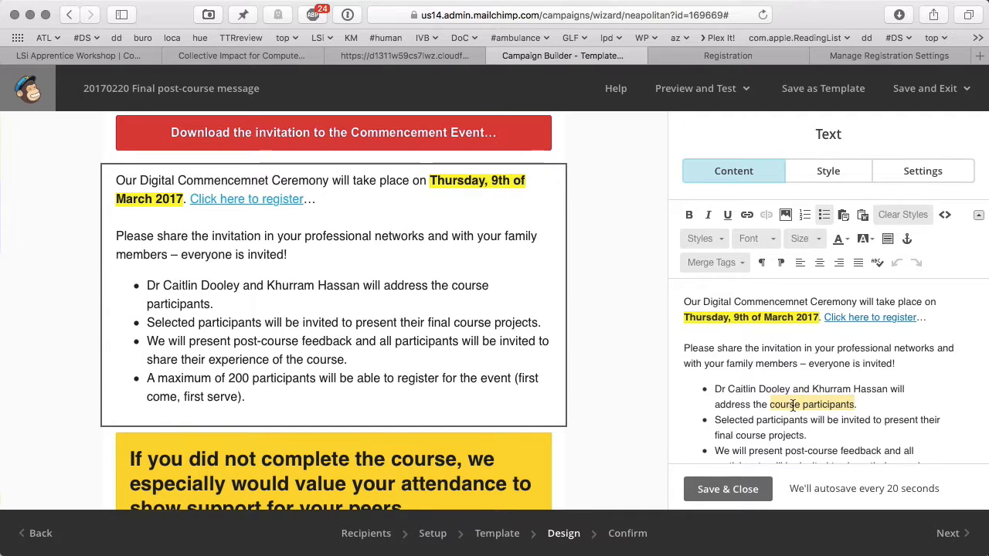
{"action": "type", "text": "commencement"}
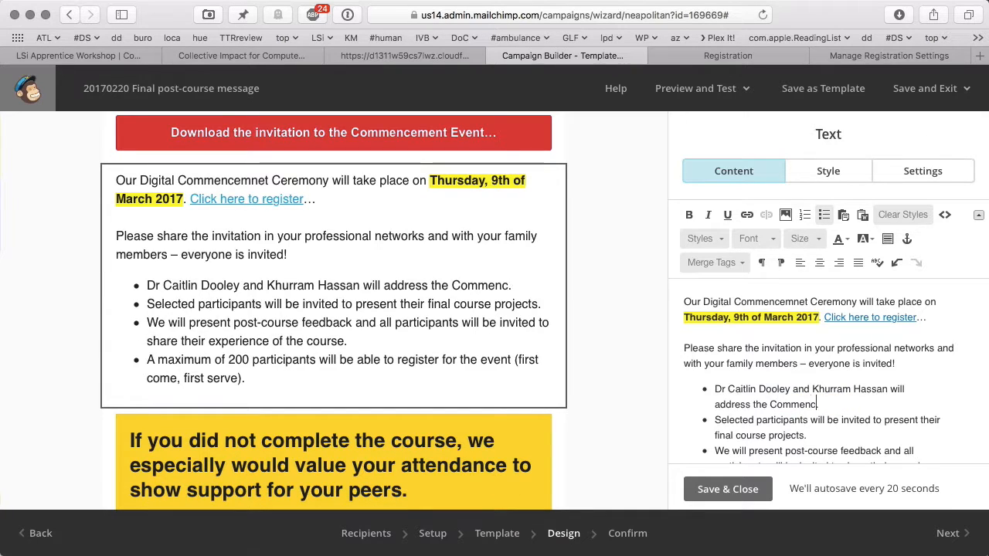
- Make both speakers' names bold
{"action": "double_click", "coordinate": [741, 389]}
{"action": "left_click_drag", "start_coordinate": [742, 388], "coordinate": [715, 389]}
{"action": "key", "text": "ctrl+b"}
{"action": "double_click", "coordinate": [827, 389]}
{"action": "left_click_drag", "start_coordinate": [827, 389], "coordinate": [897, 389]}
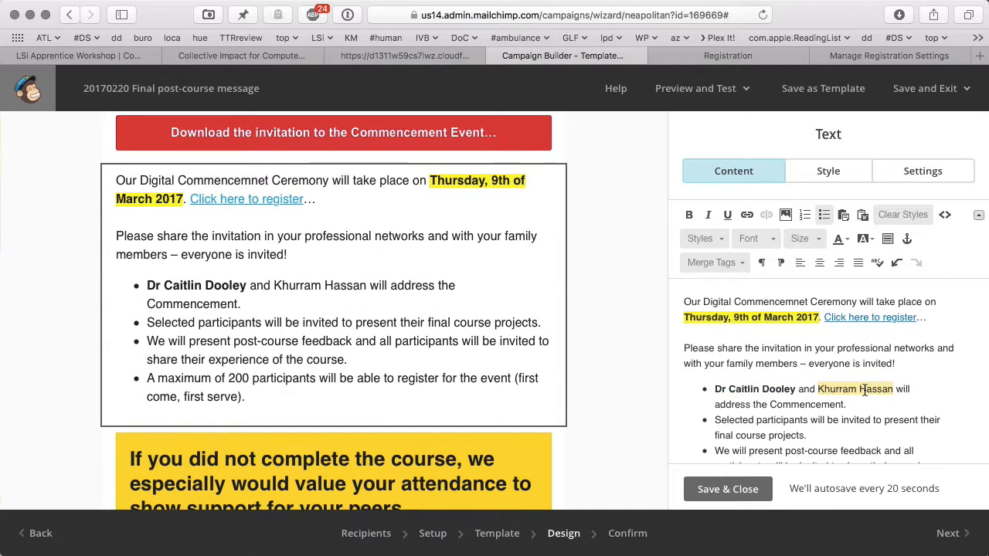
{"action": "key", "text": "ctrl+b"}
{"action": "left_click", "coordinate": [900, 389]}
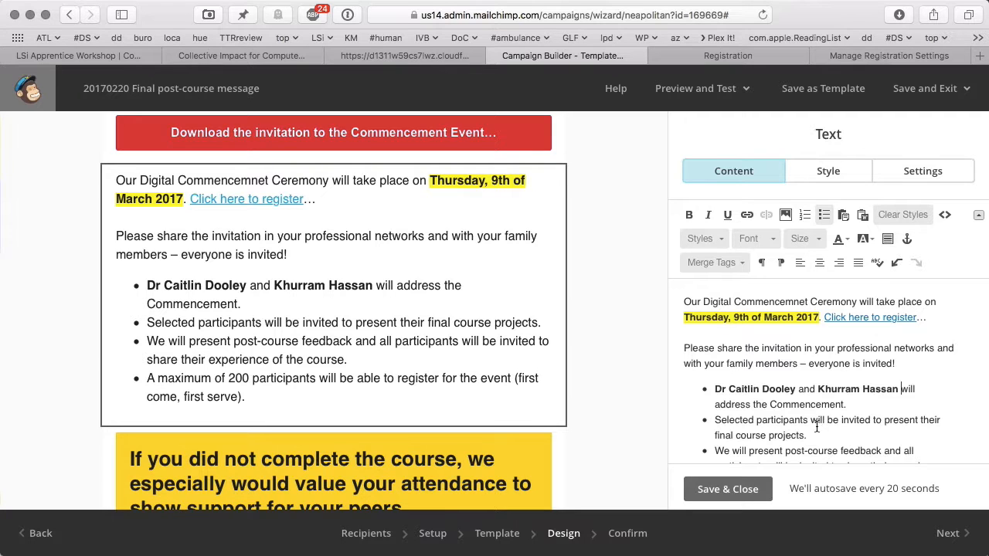
- End the presenters bullet with 'on backbone functions for collective impact.' and save the block
{"action": "scroll", "coordinate": [838, 438], "scroll_direction": "down", "scroll_amount": 2}
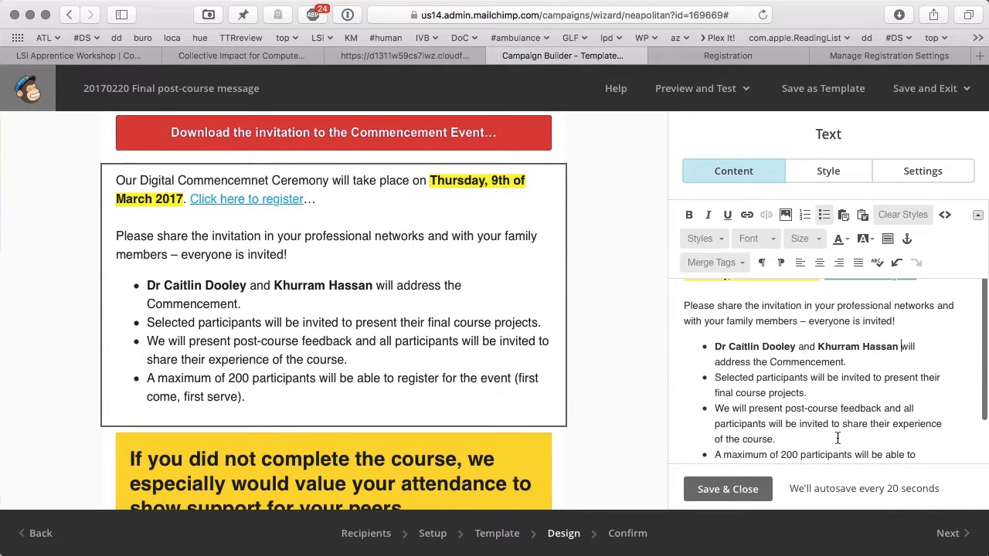
{"action": "left_click", "coordinate": [808, 393]}
{"action": "key", "text": "BackSpace"}
{"action": "type", "text": "on "}
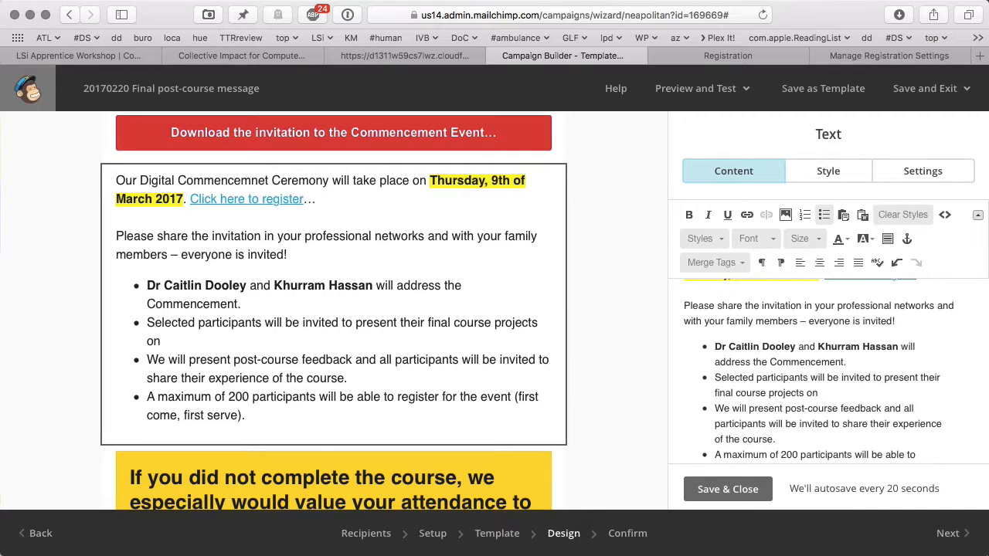
{"action": "type", "text": "backbone functions fo"}
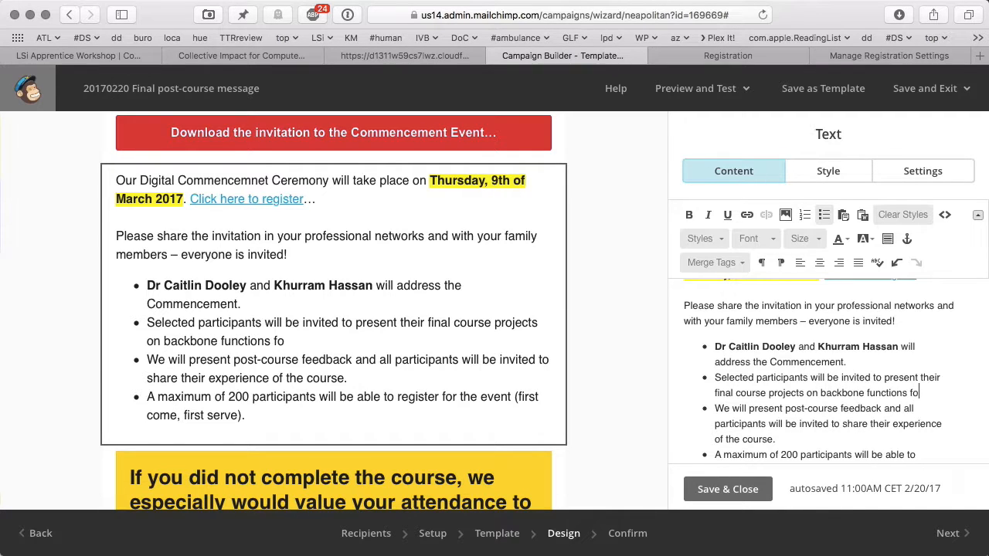
{"action": "type", "text": "r collective impact."}
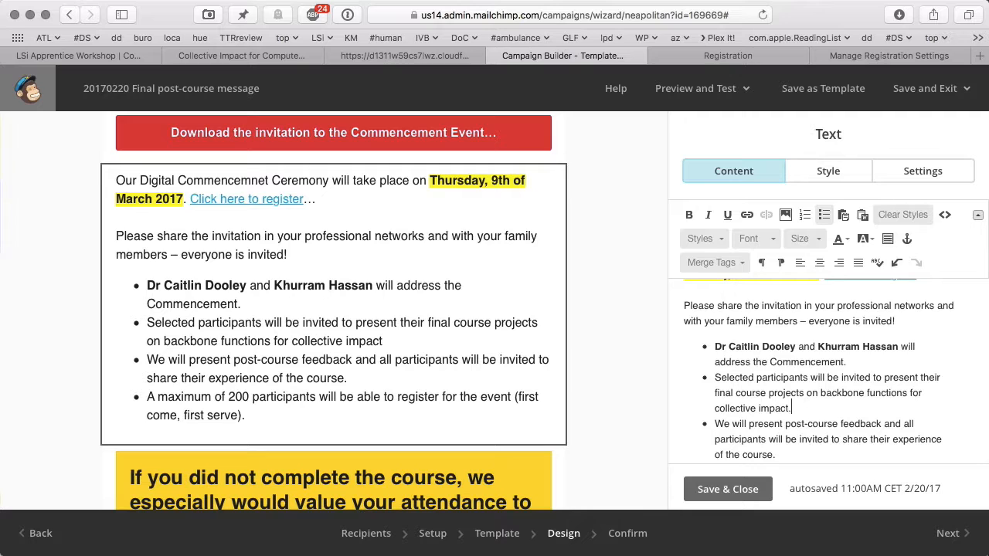
{"action": "scroll", "coordinate": [849, 413], "scroll_direction": "down", "scroll_amount": 2}
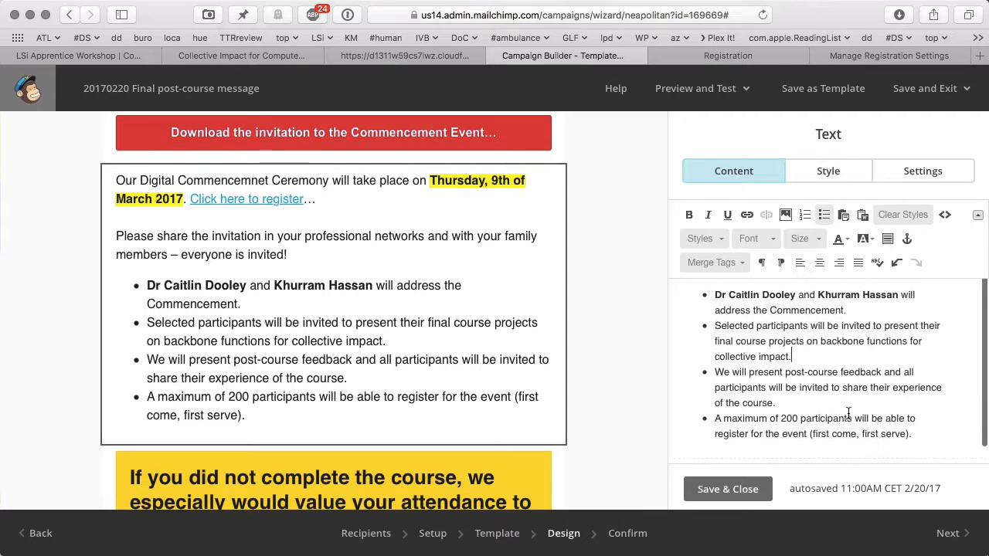
{"action": "scroll", "coordinate": [848, 413], "scroll_direction": "down", "scroll_amount": 1}
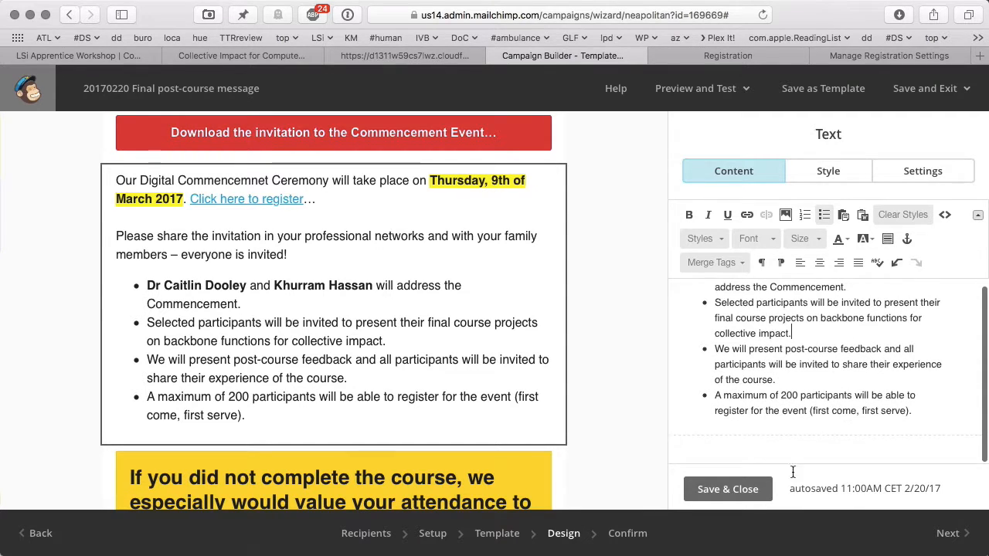
{"action": "left_click", "coordinate": [728, 489]}
- Look over the email design and advance to the Confirm step
{"action": "scroll", "coordinate": [641, 405], "scroll_direction": "down", "scroll_amount": 5}
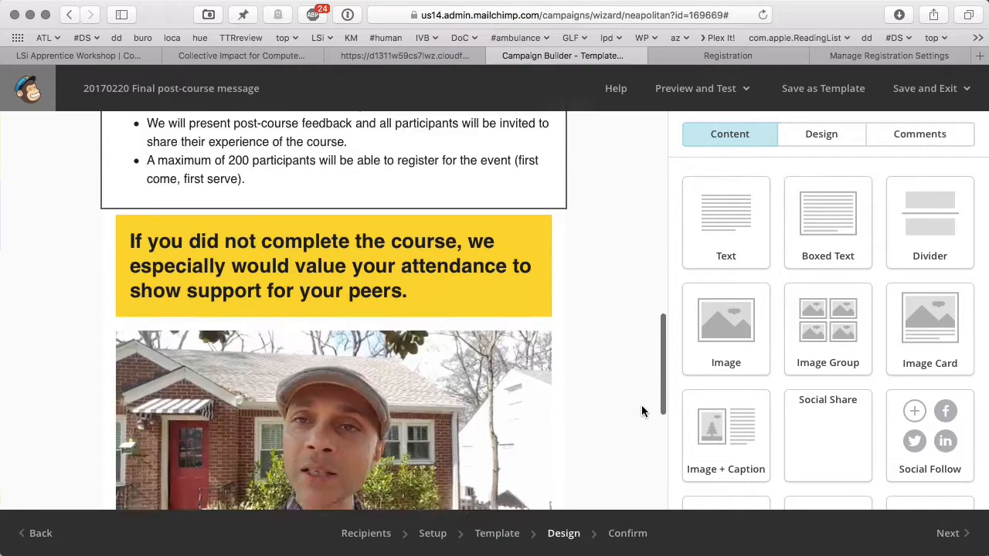
{"action": "scroll", "coordinate": [487, 398], "scroll_direction": "up", "scroll_amount": 2}
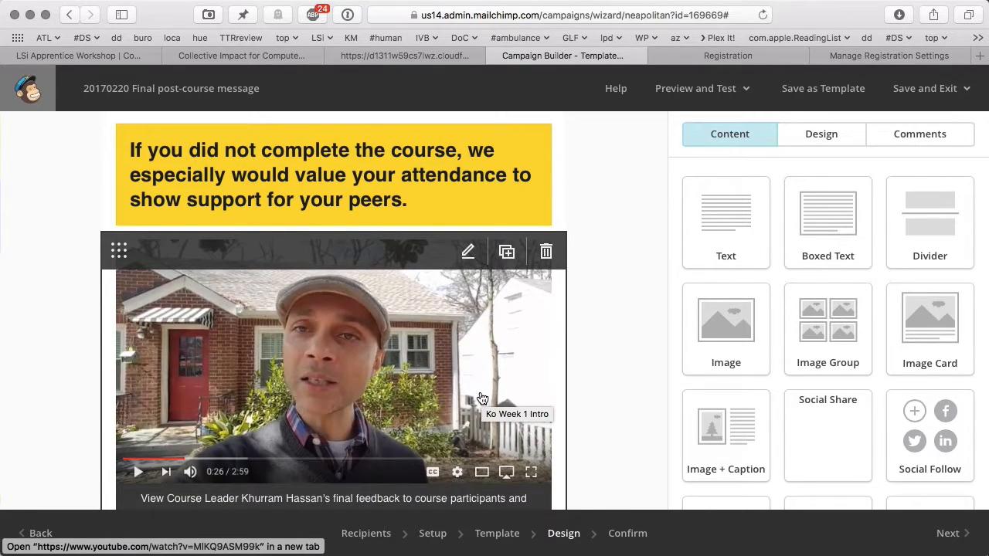
{"action": "scroll", "coordinate": [482, 398], "scroll_direction": "down", "scroll_amount": 4}
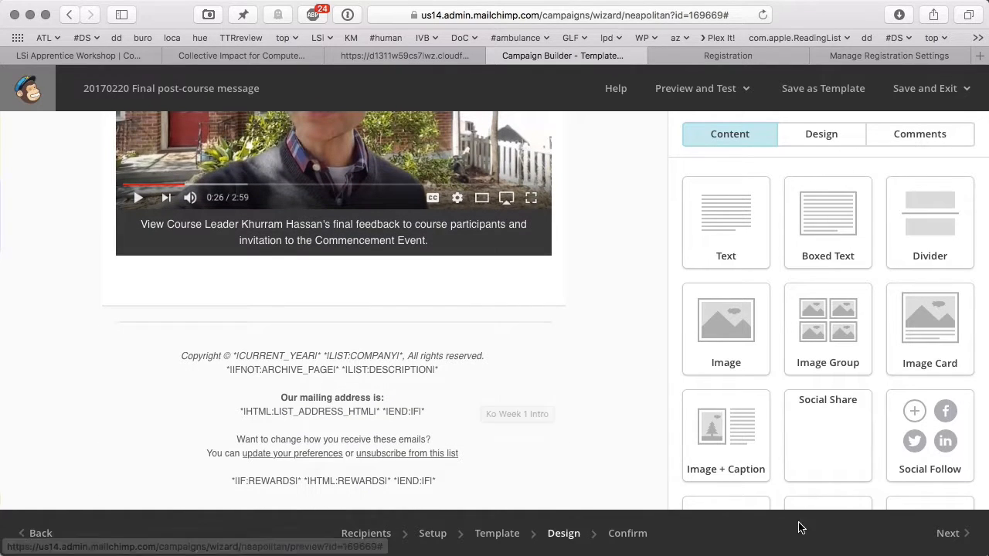
{"action": "left_click", "coordinate": [943, 533]}
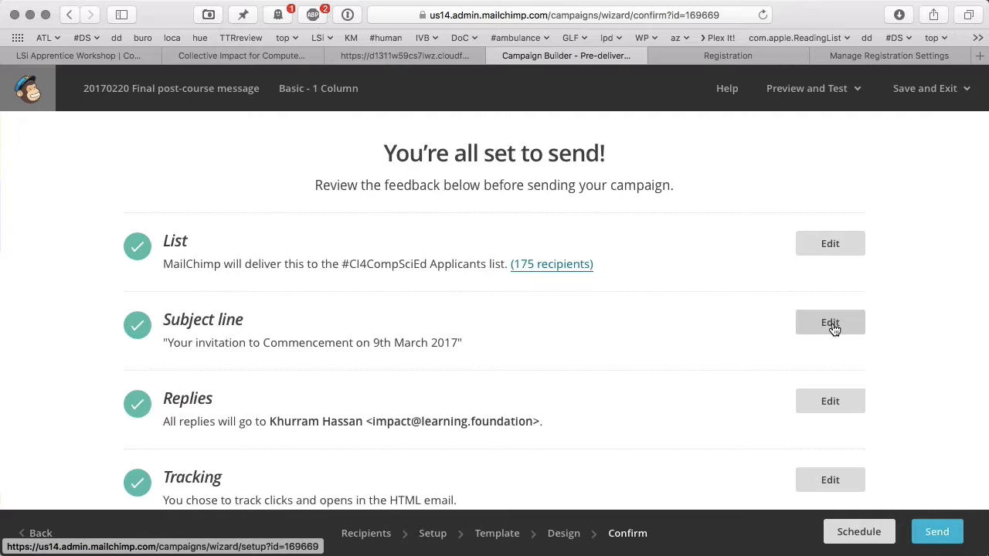
- Review the Confirm checklist for the #CI4CompSciEd Applicants list of 175 recipients
{"action": "scroll", "coordinate": [834, 329], "scroll_direction": "down", "scroll_amount": 6}
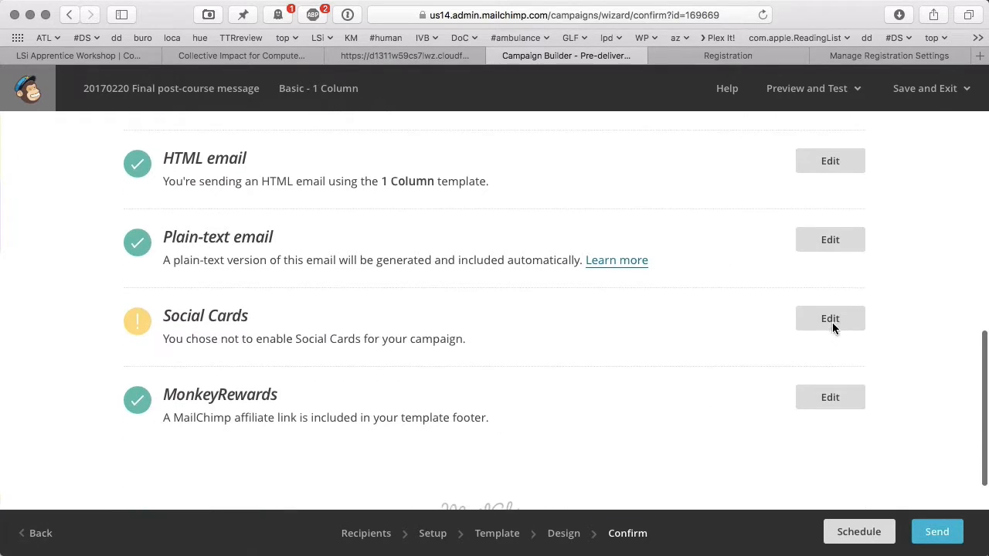
{"action": "scroll", "coordinate": [833, 328], "scroll_direction": "up", "scroll_amount": 7}
{"action": "scroll", "coordinate": [833, 328], "scroll_direction": "down", "scroll_amount": 5}
{"action": "scroll", "coordinate": [833, 328], "scroll_direction": "down", "scroll_amount": 2}
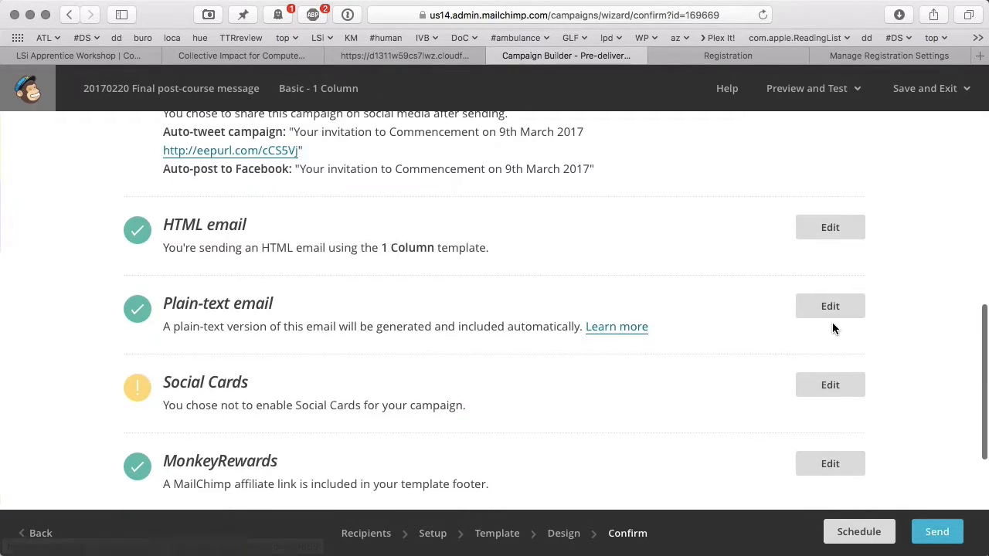
{"action": "scroll", "coordinate": [832, 329], "scroll_direction": "up", "scroll_amount": 7}
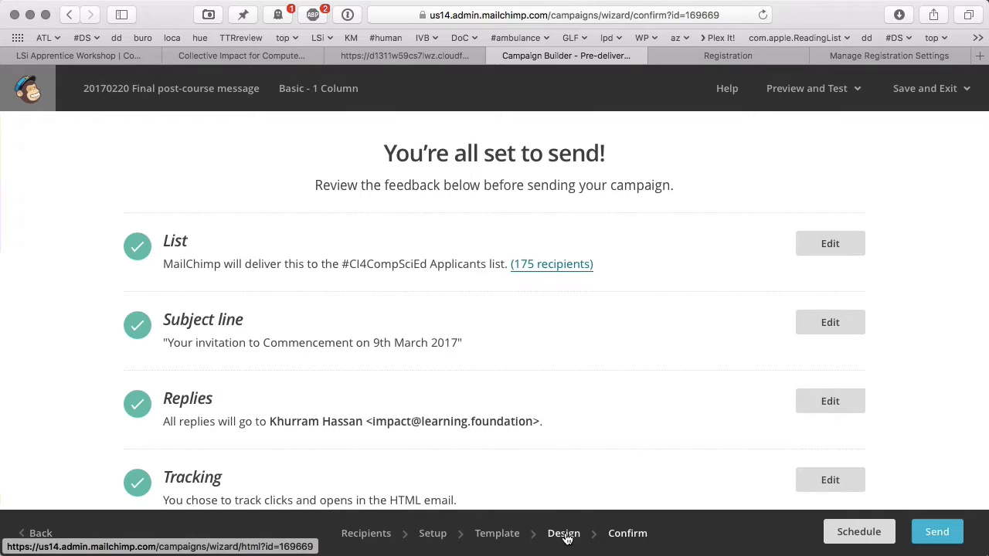
- Return to the Design step and open the invitation in preview mode
{"action": "left_click", "coordinate": [564, 532]}
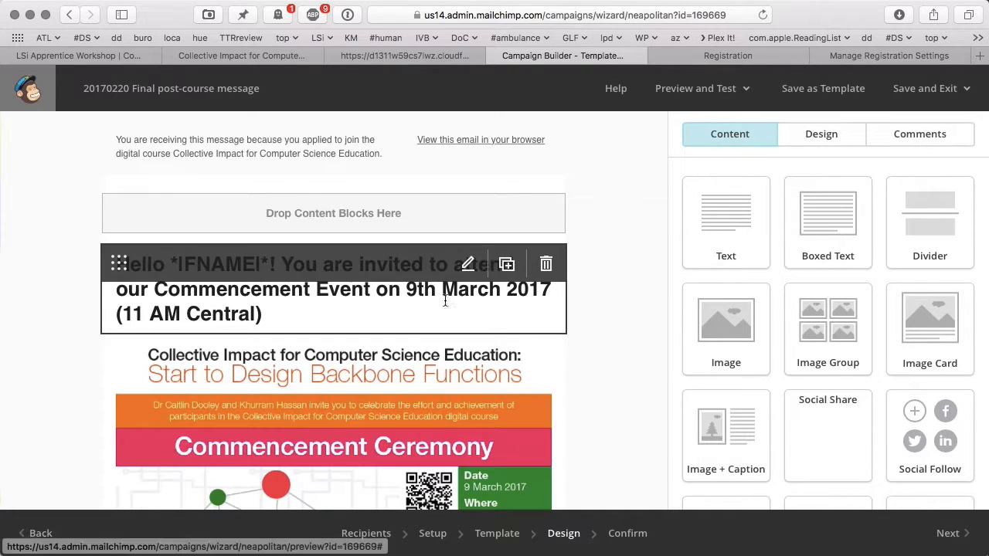
{"action": "left_click", "coordinate": [695, 88]}
{"action": "left_click", "coordinate": [685, 130]}
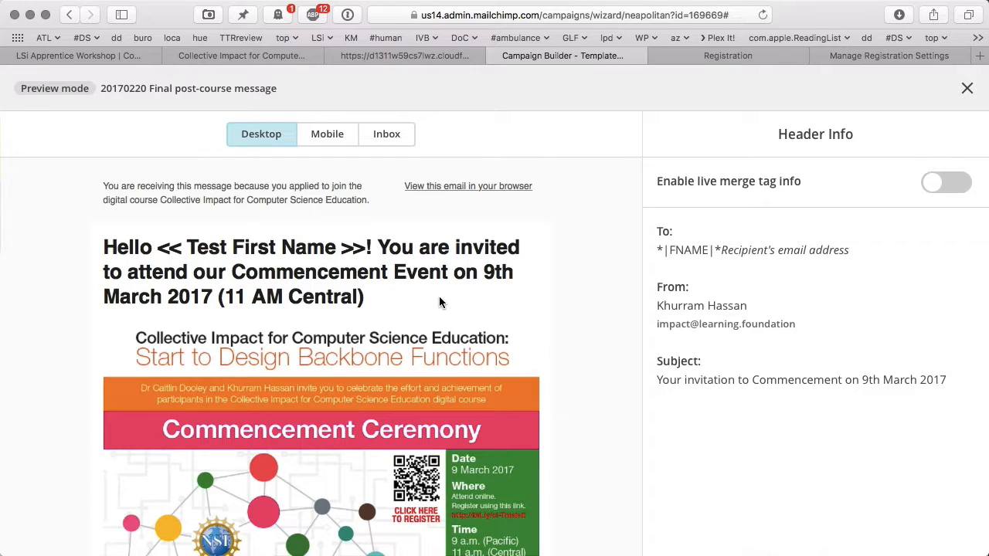
- Scroll through the desktop preview, then switch to the GoToTraining registration settings tab
{"action": "scroll", "coordinate": [439, 302], "scroll_direction": "down", "scroll_amount": 3}
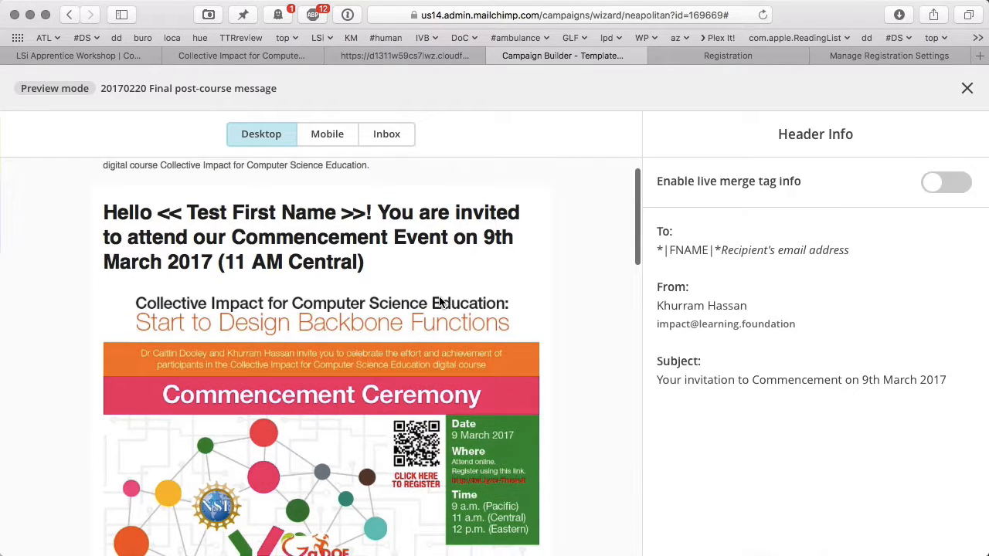
{"action": "scroll", "coordinate": [439, 302], "scroll_direction": "down", "scroll_amount": 10}
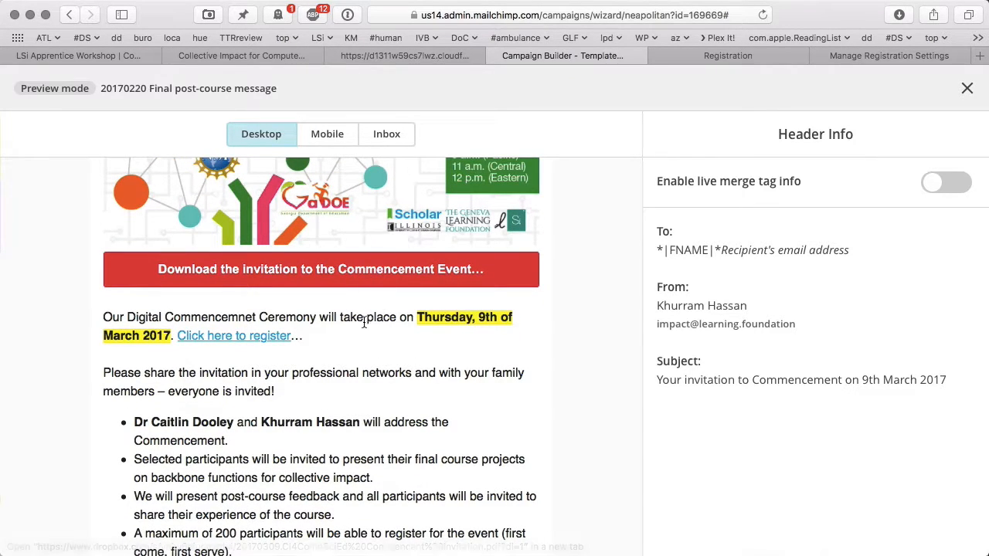
{"action": "scroll", "coordinate": [410, 355], "scroll_direction": "down", "scroll_amount": 2}
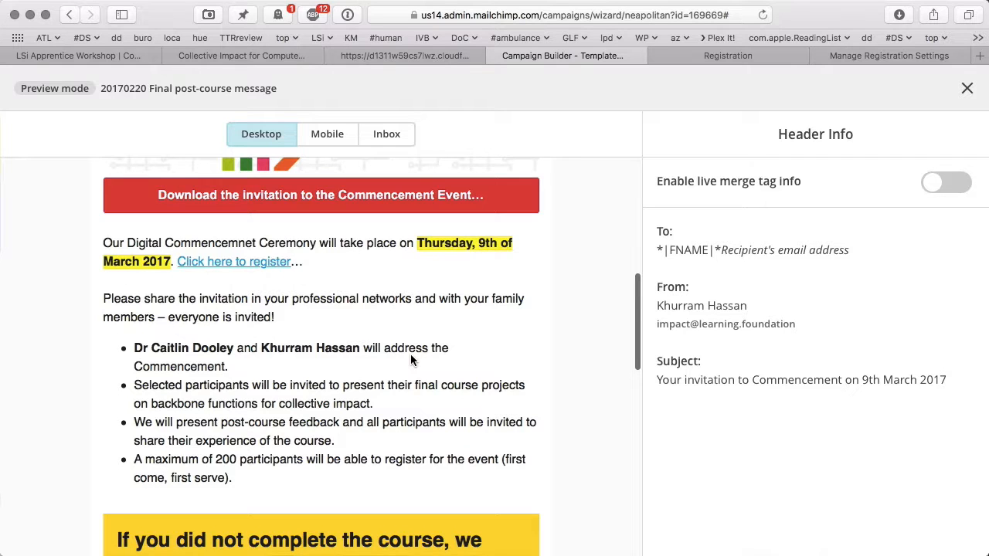
{"action": "scroll", "coordinate": [410, 353], "scroll_direction": "down", "scroll_amount": 4}
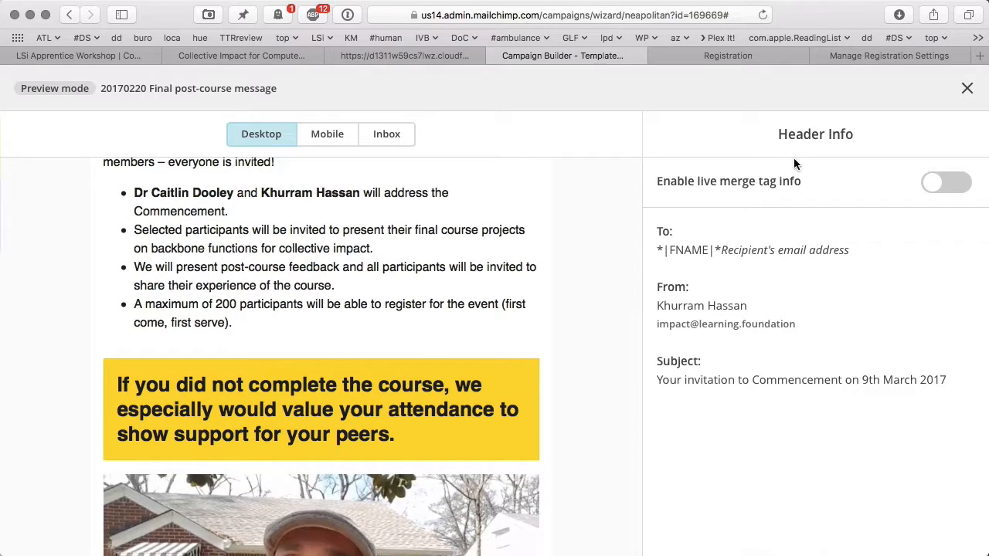
{"action": "left_click", "coordinate": [857, 55]}
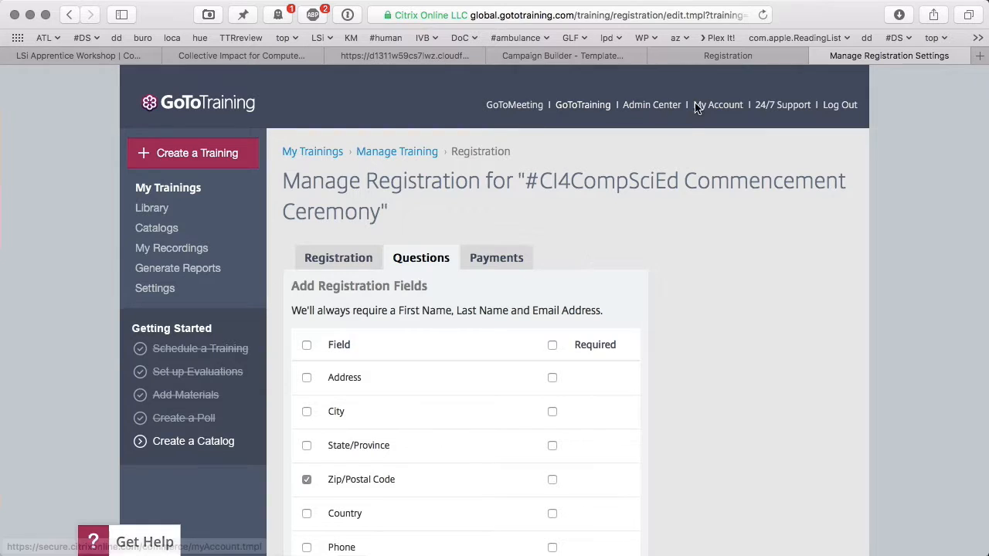
- Expand the GoToTraining registration page schedule through Mar 9, then return to the MailChimp preview
{"action": "left_click", "coordinate": [730, 56]}
{"action": "scroll", "coordinate": [683, 186], "scroll_direction": "up", "scroll_amount": 1}
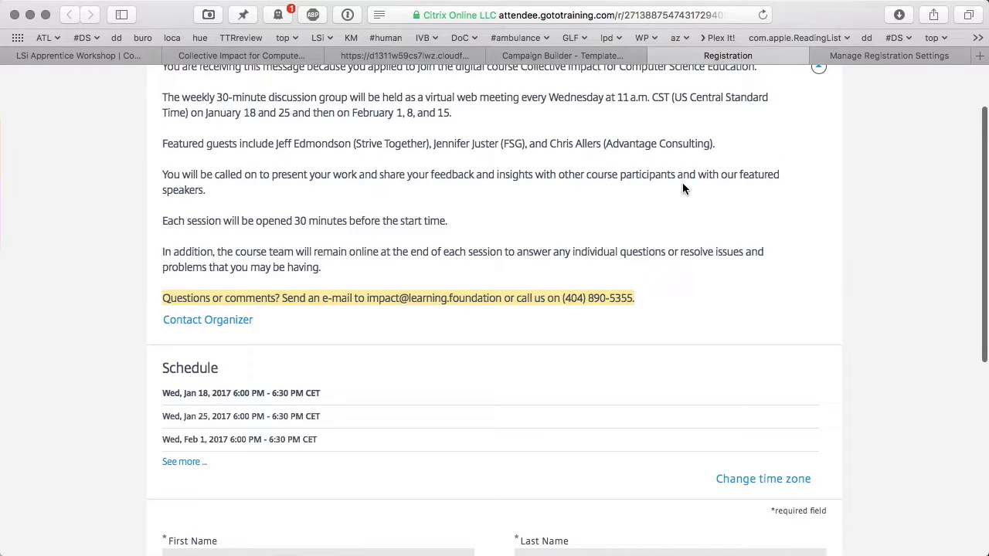
{"action": "left_click", "coordinate": [186, 461]}
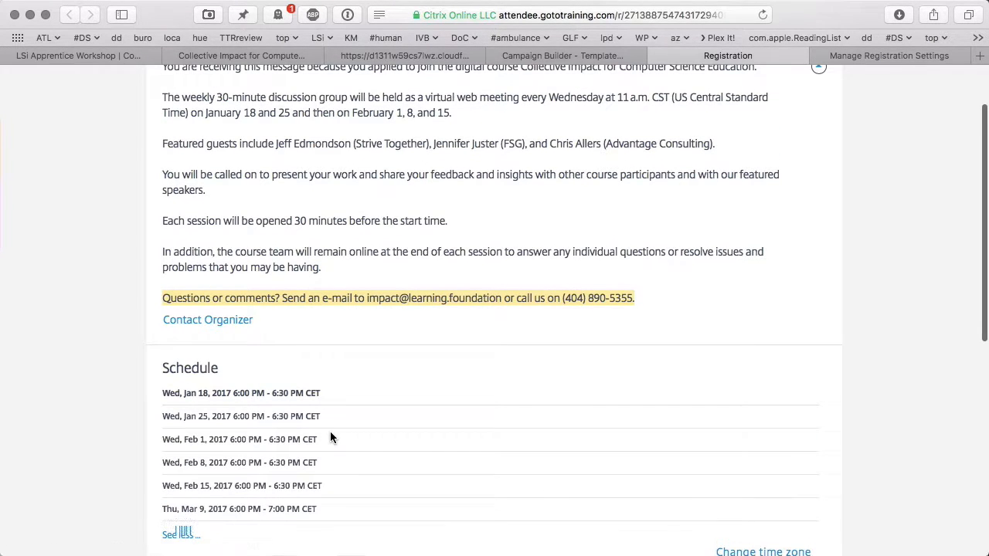
{"action": "scroll", "coordinate": [330, 431], "scroll_direction": "down", "scroll_amount": 1}
{"action": "scroll", "coordinate": [330, 437], "scroll_direction": "down", "scroll_amount": 1}
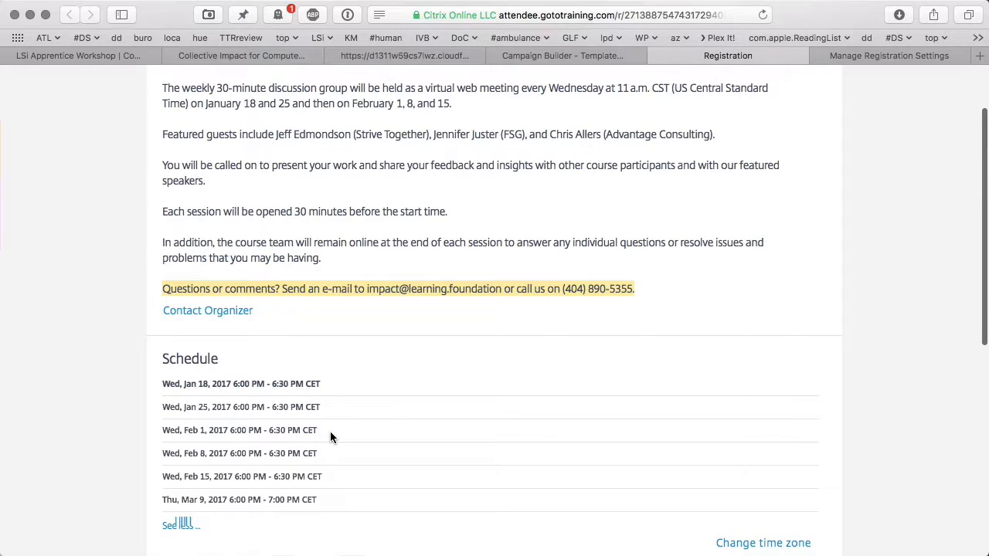
{"action": "scroll", "coordinate": [330, 438], "scroll_direction": "down", "scroll_amount": 1}
{"action": "left_click", "coordinate": [562, 56]}
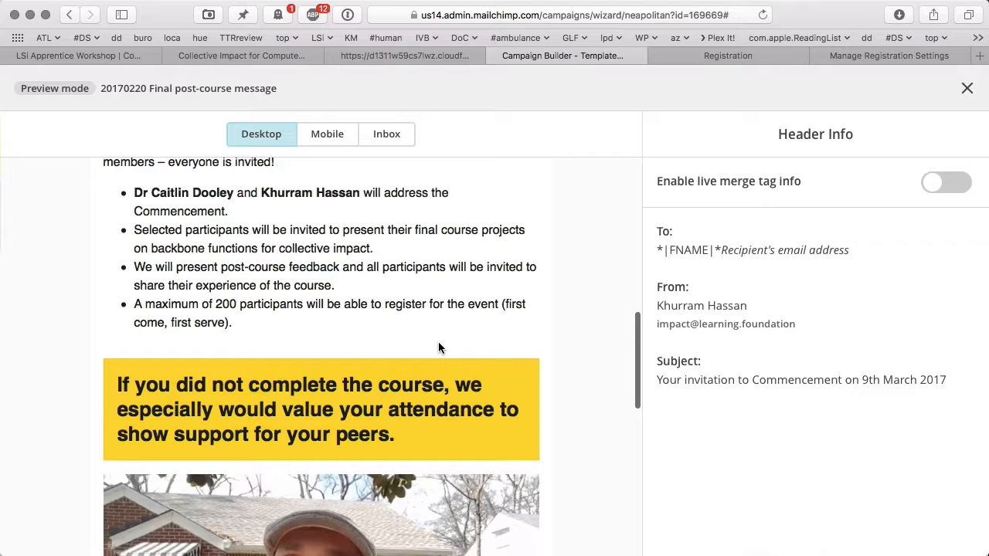
- Scroll the preview down to the footer and exit preview mode
{"action": "scroll", "coordinate": [438, 348], "scroll_direction": "down", "scroll_amount": 7}
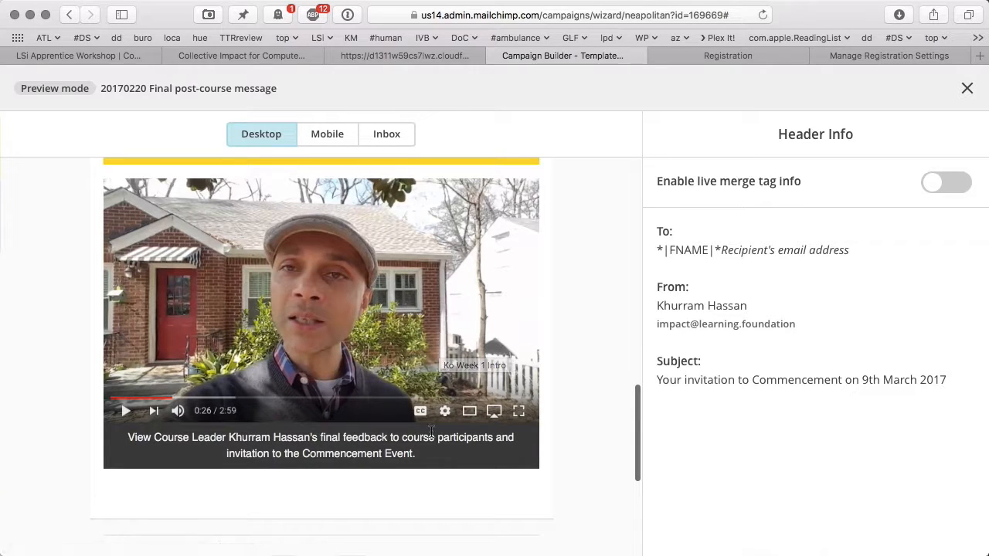
{"action": "scroll", "coordinate": [414, 432], "scroll_direction": "down", "scroll_amount": 5}
{"action": "scroll", "coordinate": [414, 435], "scroll_direction": "down", "scroll_amount": 4}
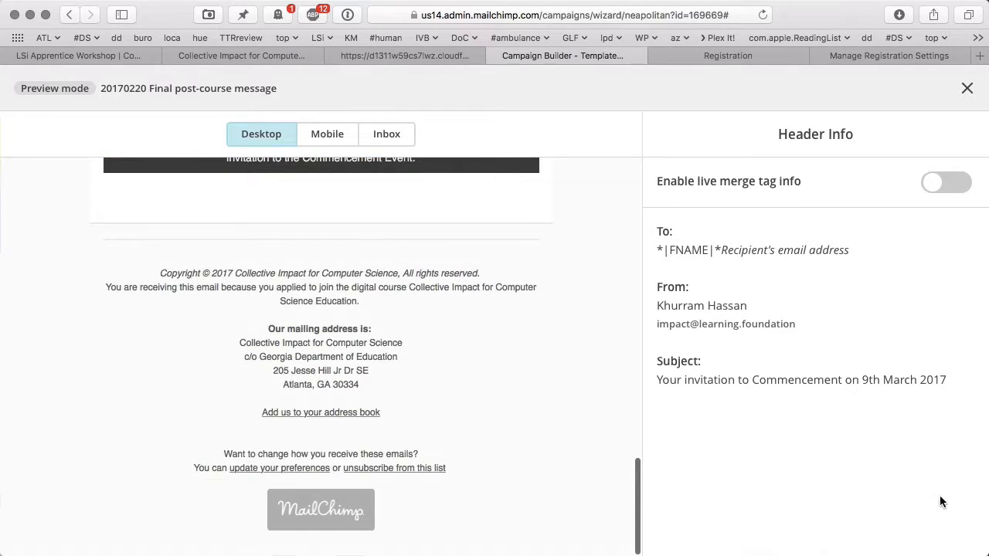
{"action": "left_click", "coordinate": [967, 88]}
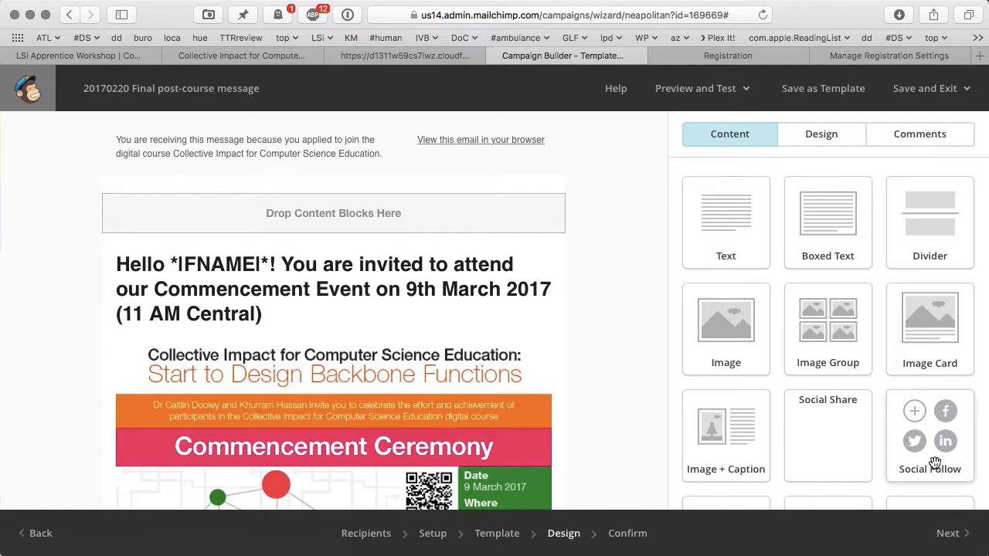
- Go back to the Confirm page and review its checklist down to MonkeyRewards
{"action": "left_click", "coordinate": [951, 535]}
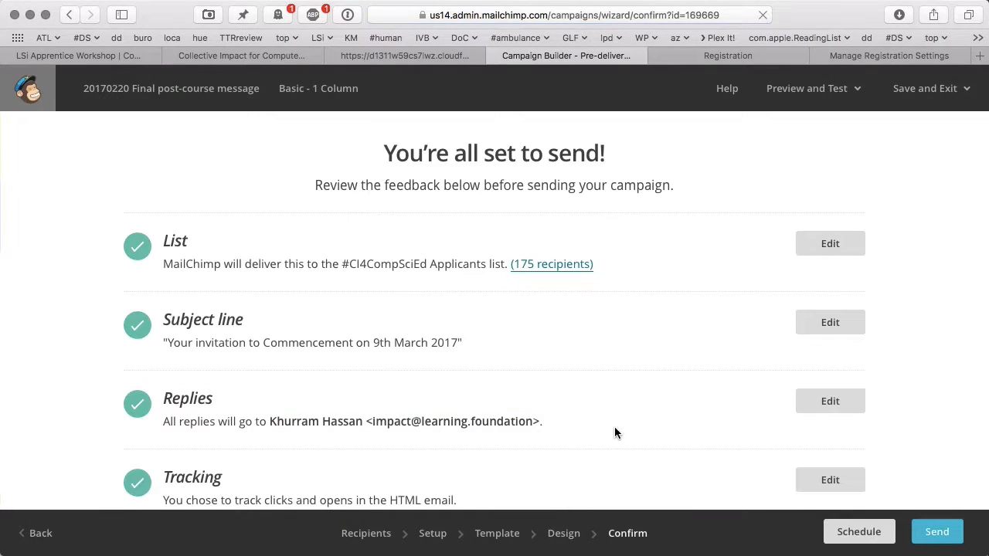
{"action": "scroll", "coordinate": [614, 433], "scroll_direction": "down", "scroll_amount": 10}
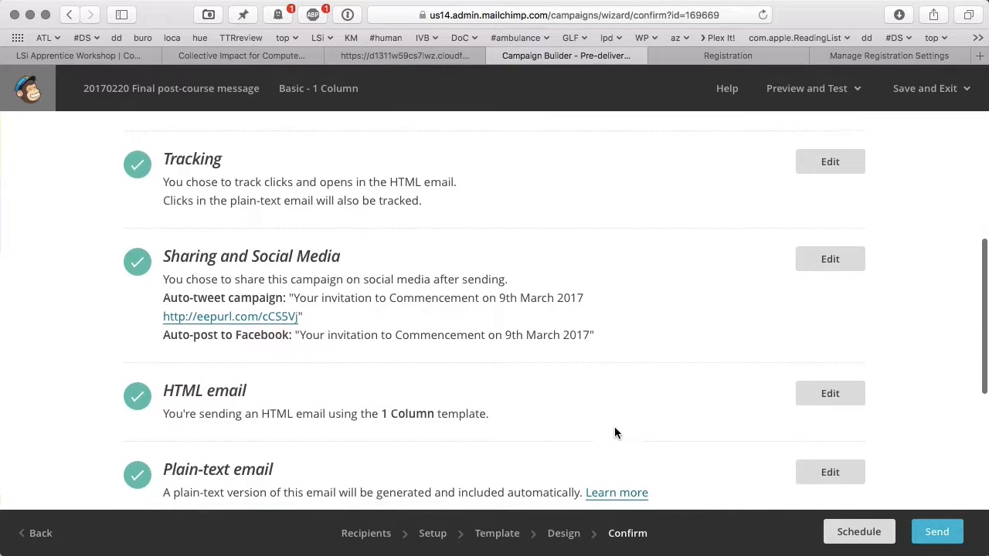
{"action": "scroll", "coordinate": [614, 432], "scroll_direction": "down", "scroll_amount": 3}
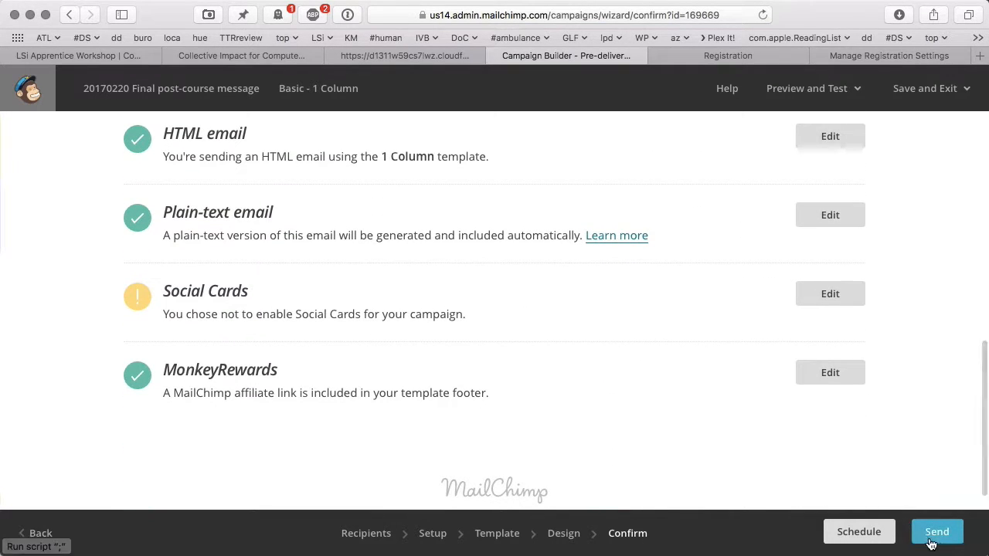
- Send the campaign now to 175 #CI4CompSciEd Applicants subscribers and view the High Fives page
{"action": "left_click", "coordinate": [933, 539]}
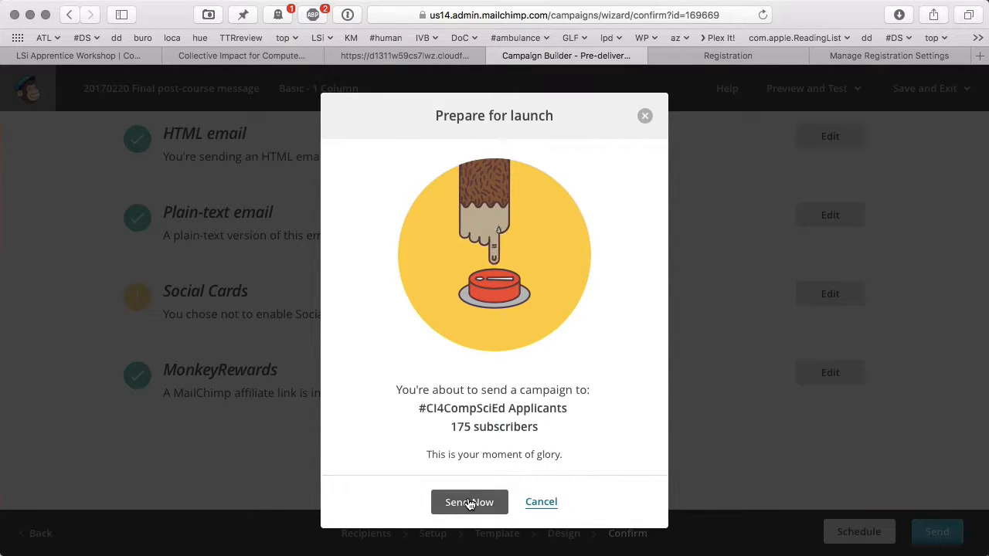
{"action": "left_click", "coordinate": [469, 503]}
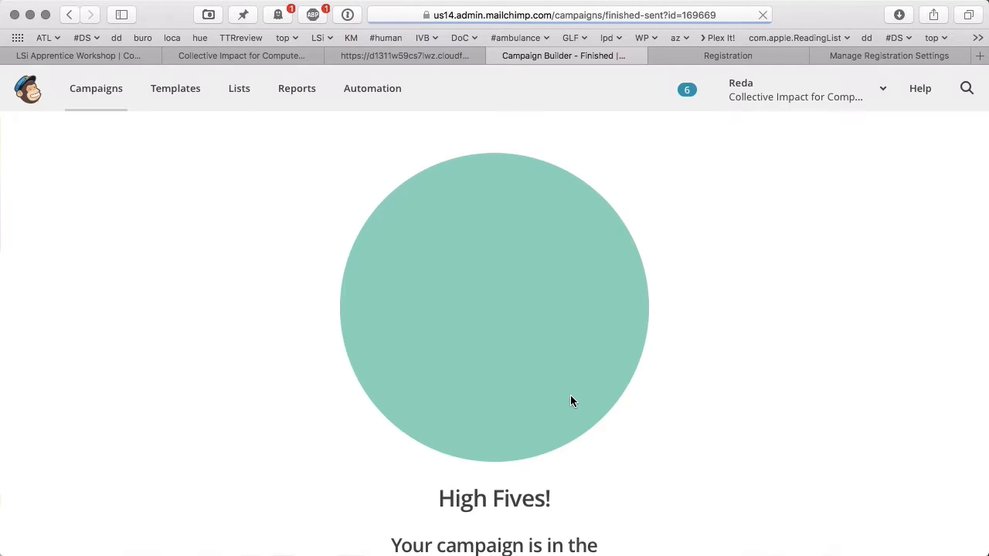
{"action": "scroll", "coordinate": [572, 400], "scroll_direction": "down", "scroll_amount": 5}
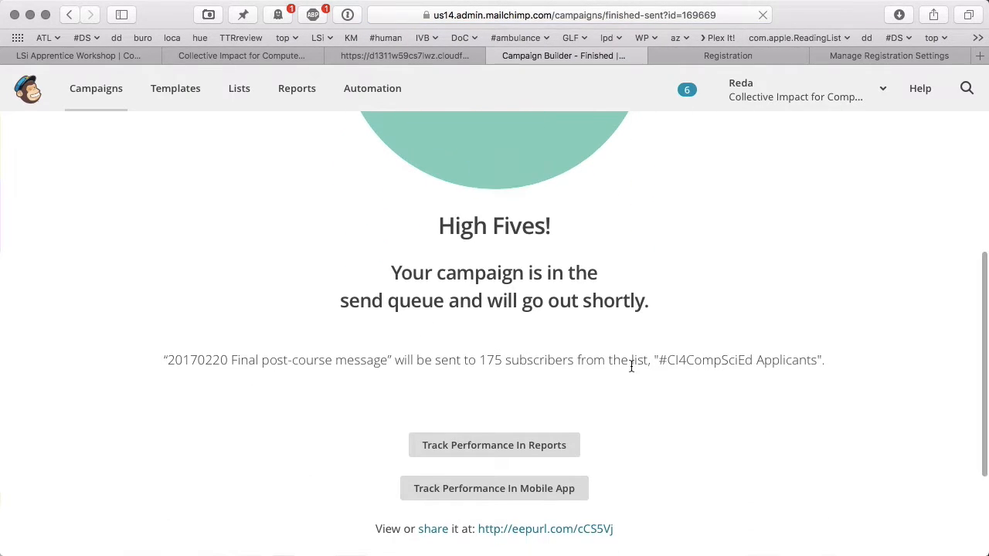